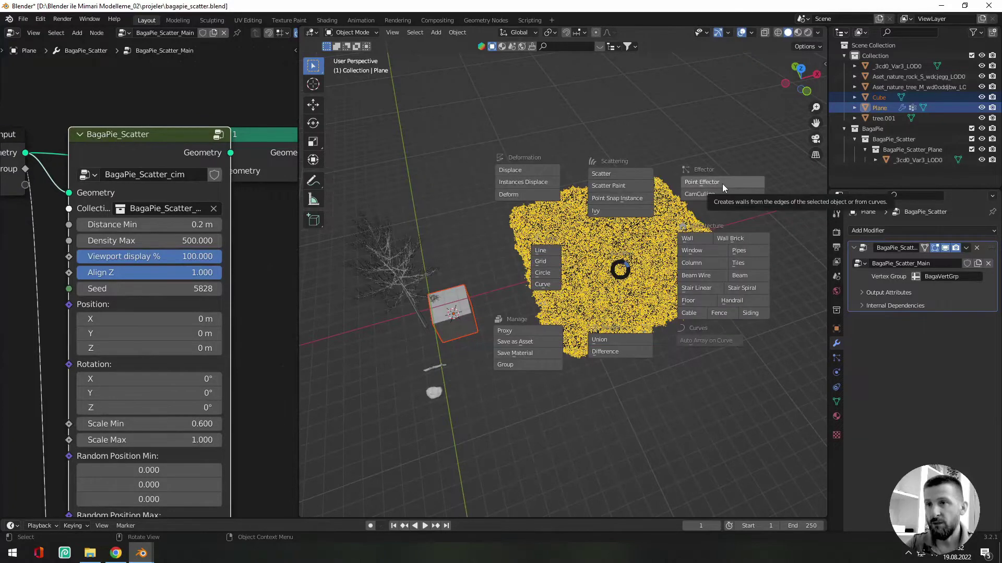
Add the cube as a Point Effector on the grass scatter and move it about 13.3, -0.3, 3.3 m onto the plane.
click(722, 184)
click(438, 314)
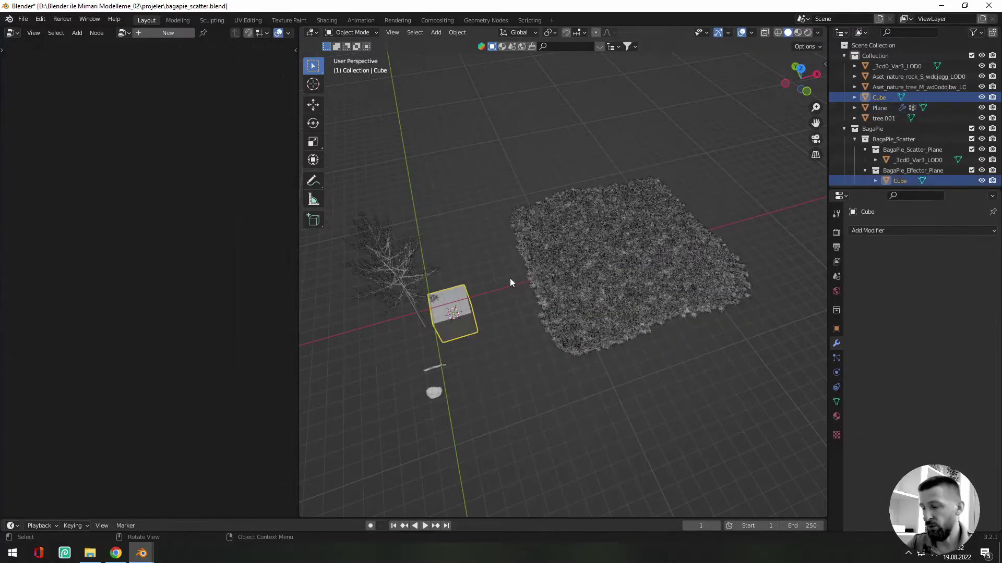
key(g)
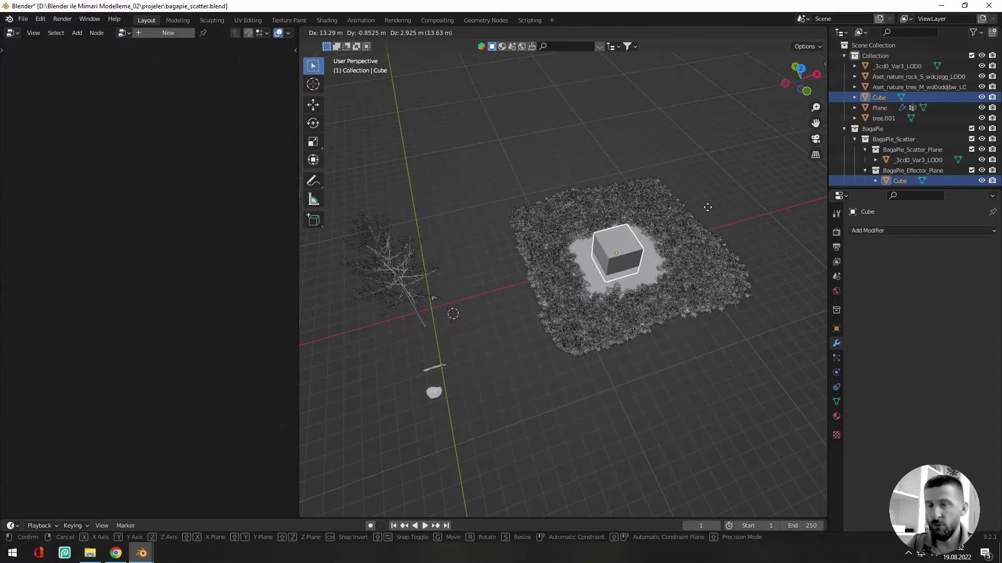
click(659, 227)
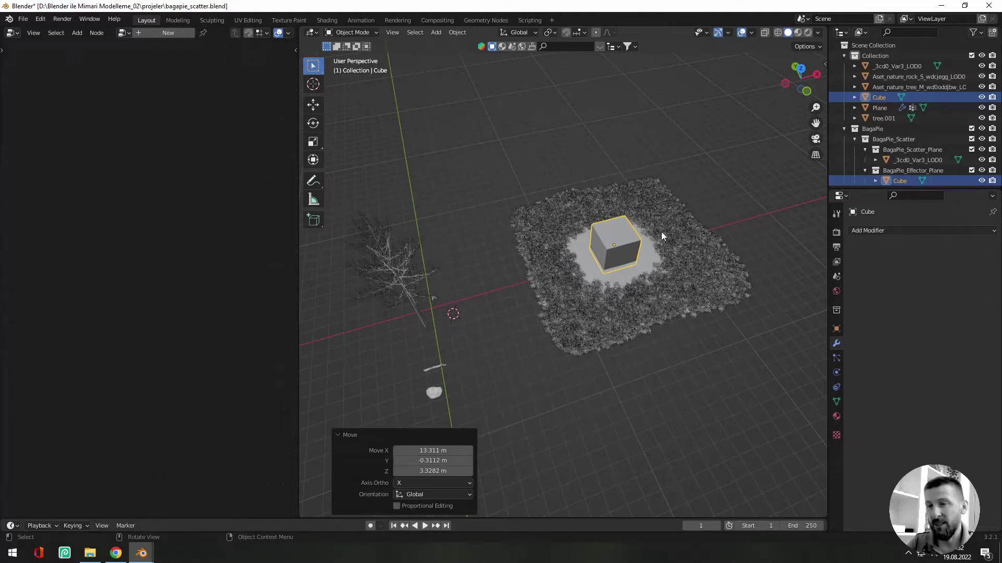
Set the first Distance value of the grass plane's BagaPie_Effector node to 0.700.
click(578, 291)
middle_drag(253, 224, 266, 83)
scroll(261, 89, down, 6)
scroll(71, 372, up, 12)
drag(183, 333, 126, 332)
Start a Scatter Paint of tree.001 on the grass plane.
click(420, 313)
scroll(565, 302, up, 3)
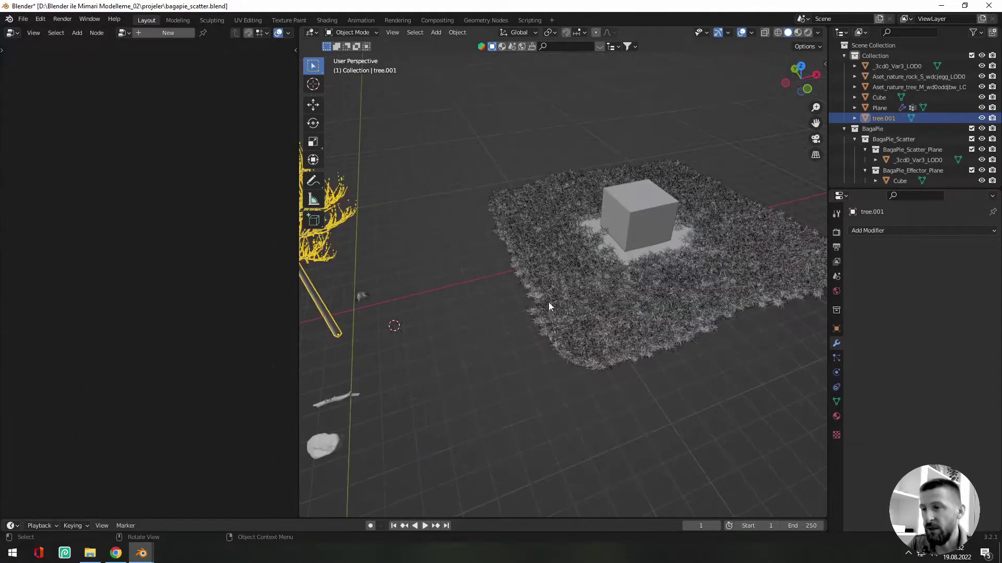
click(568, 277)
key(j)
click(569, 190)
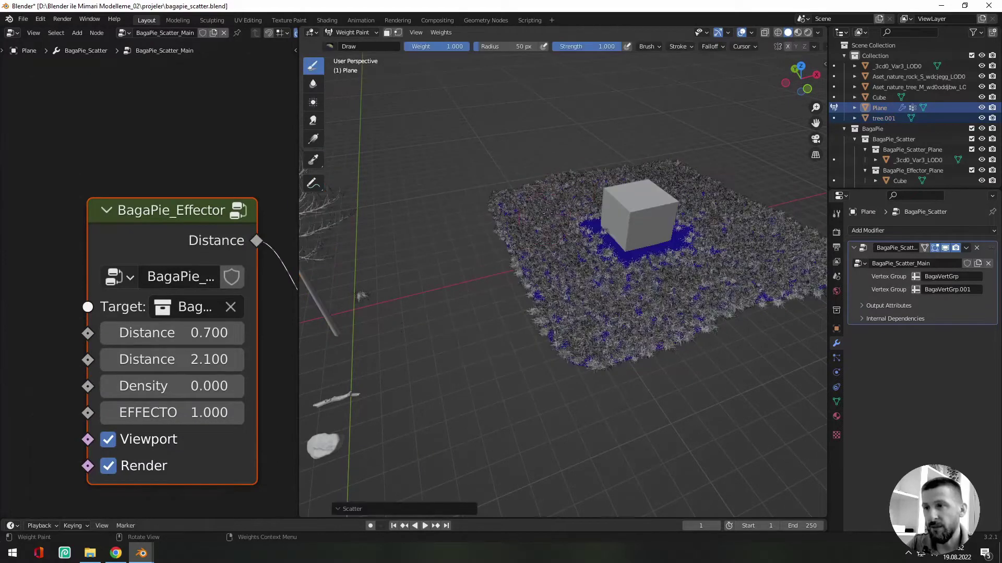
Paint tree weights along the far edge and both sides of the plane around the cube, and return to Object Mode.
middle_drag(580, 162, 567, 195)
drag(543, 183, 689, 160)
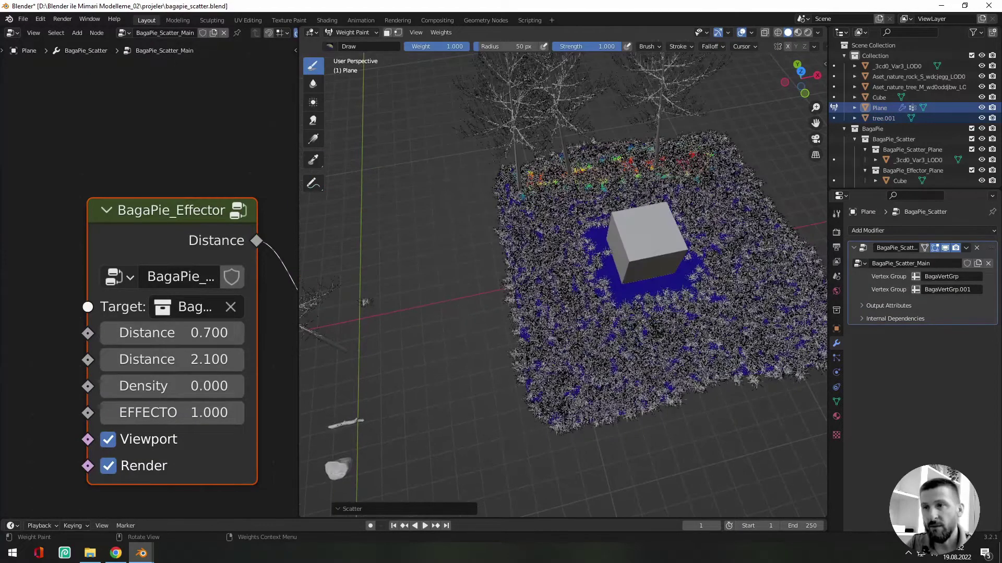
mouse_move(770, 259)
mouse_down()
mouse_move(733, 193)
mouse_move(534, 290)
mouse_up()
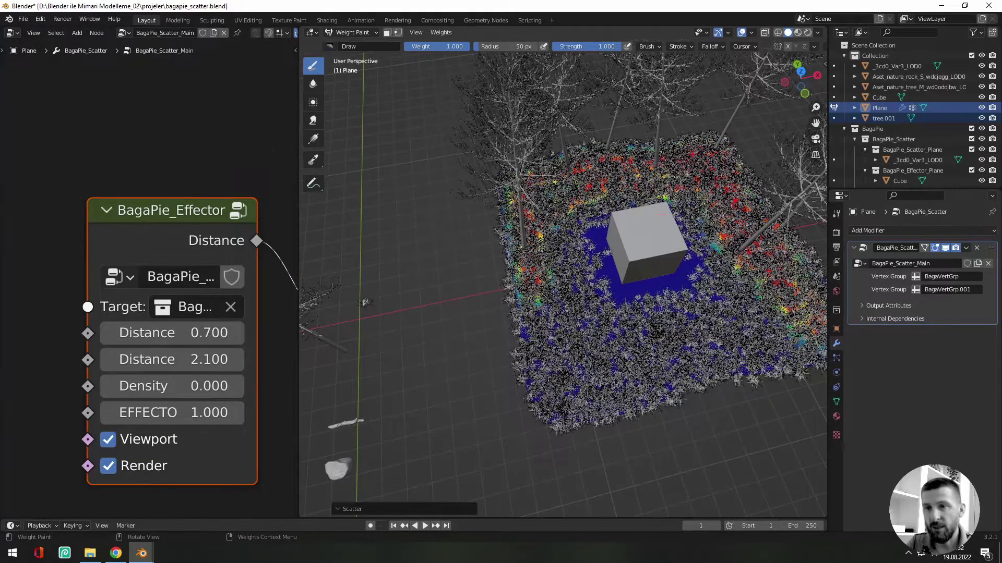
middle_drag(576, 236, 586, 188)
key(ctrl+Tab)
click(458, 184)
Set the BagaPie_Scatter_agac node's Align Z to 0.236 and Distance Min to 2.03 m.
scroll(198, 229, down, 10)
scroll(235, 172, up, 5)
mouse_move(271, 131)
middle_down()
mouse_move(151, 209)
mouse_move(170, 218)
middle_up()
drag(171, 219, 271, 214)
double_click(229, 198)
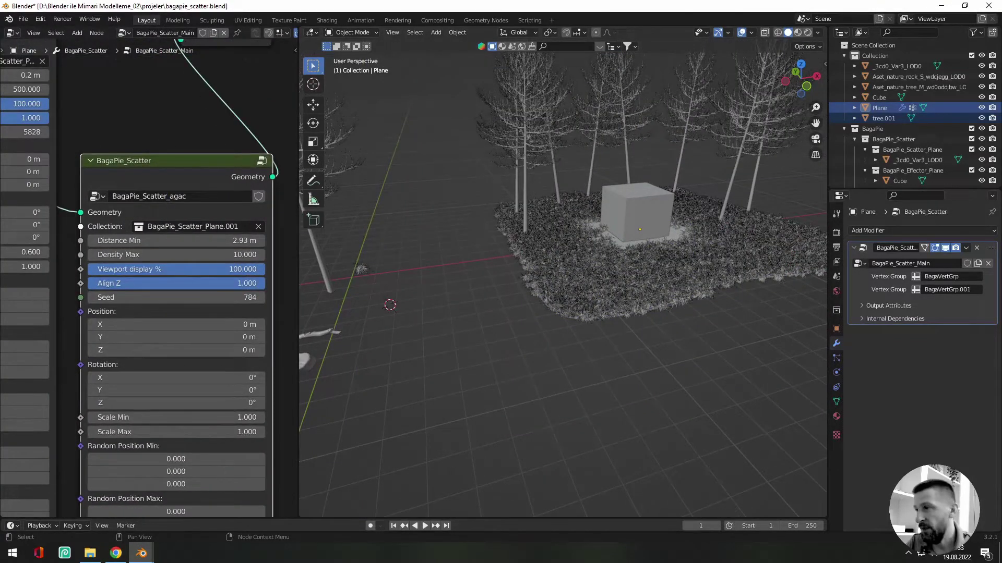
drag(236, 287, 123, 285)
drag(178, 241, 139, 241)
Adjust the tree scatter's Random Rotation Min on Z and set Scale Min to 0.400 and Density Max to 76.900.
middle_drag(197, 396, 195, 183)
middle_drag(178, 513, 176, 379)
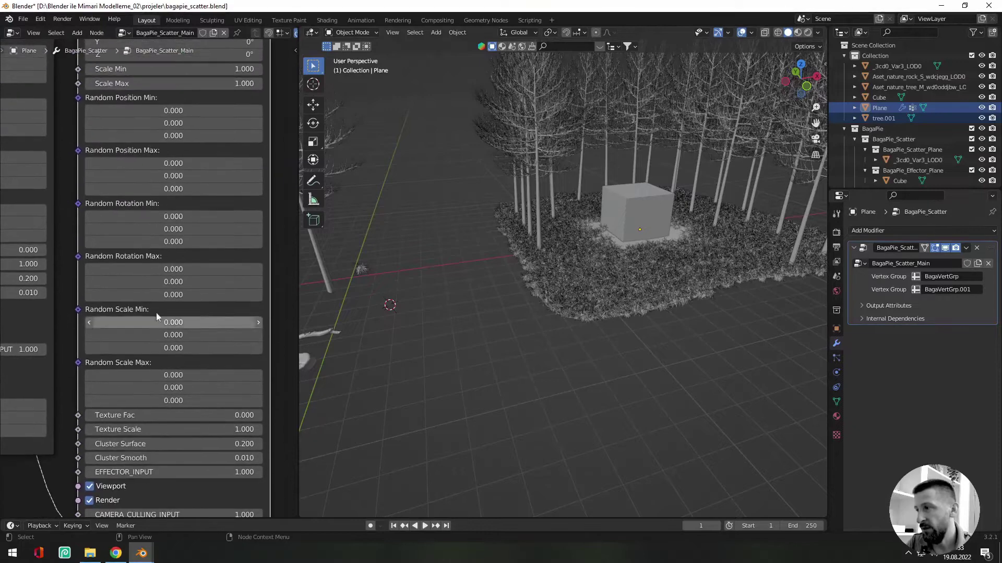
drag(151, 242, 224, 241)
middle_drag(172, 241, 189, 418)
drag(246, 245, 214, 245)
middle_drag(194, 82, 172, 253)
drag(172, 253, 236, 253)
Start a Point Snap Instance of the rock asset on the grass plane.
middle_drag(526, 235, 502, 222)
scroll(502, 222, up, 5)
scroll(558, 273, down, 9)
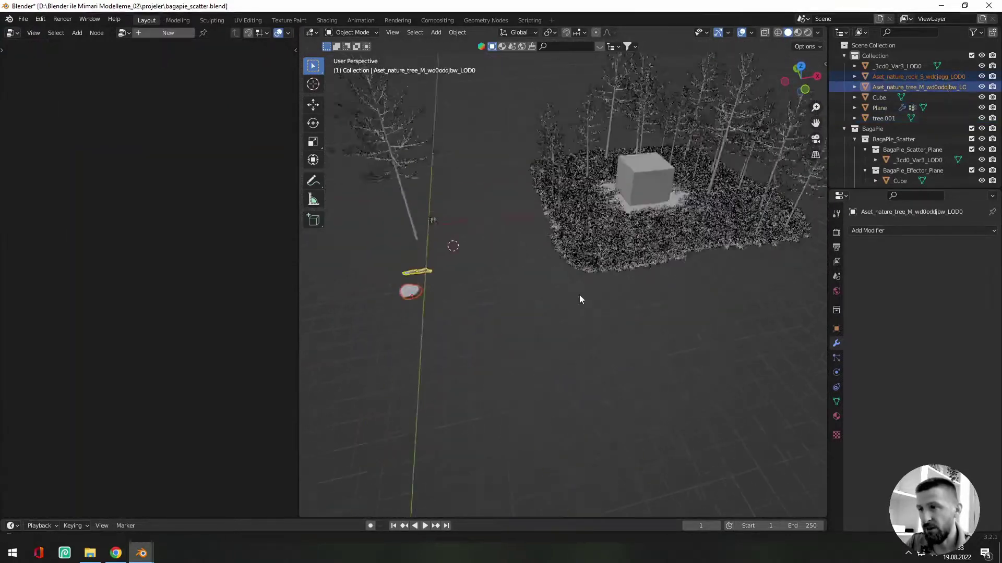
middle_drag(579, 295, 665, 262)
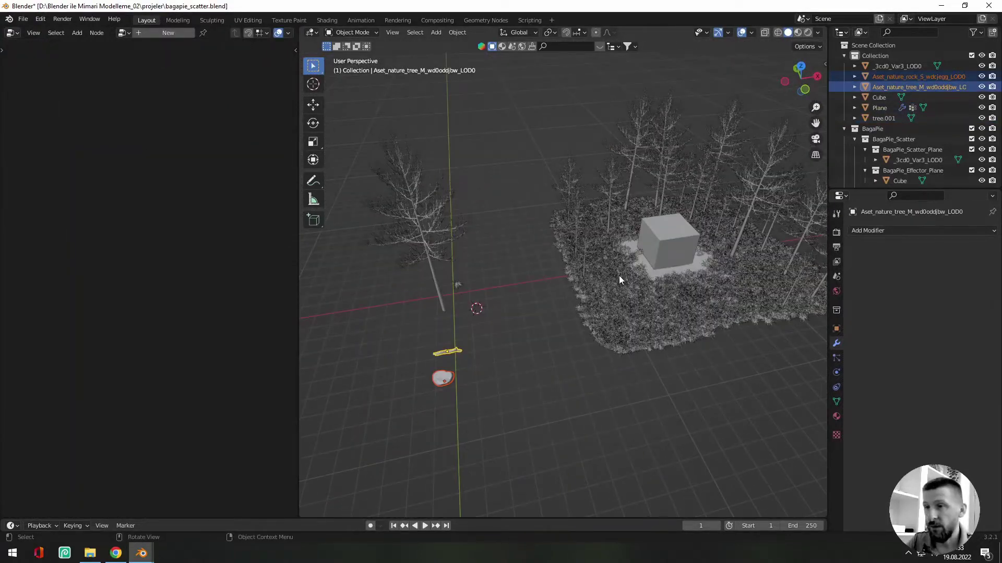
key(j)
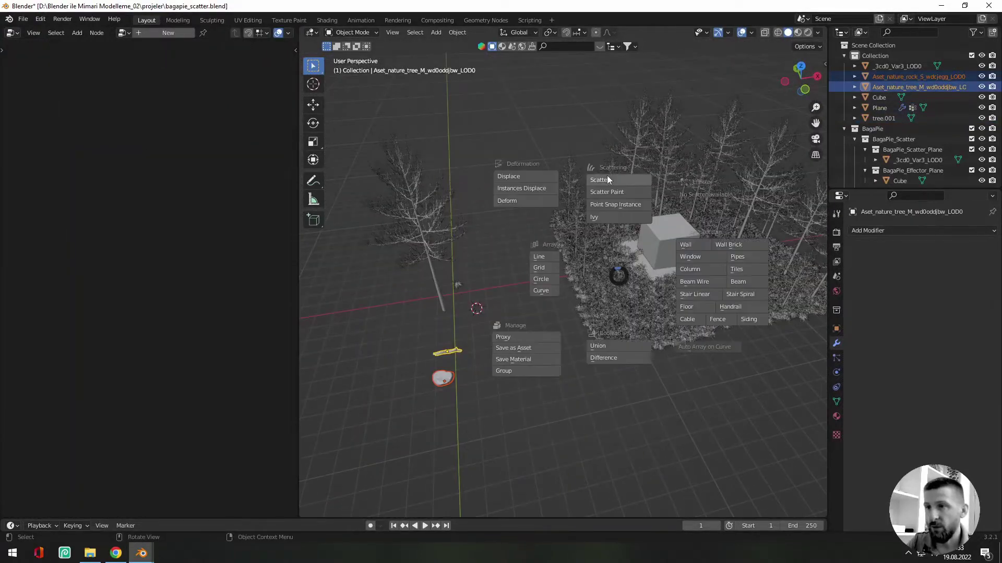
click(610, 274)
key(j)
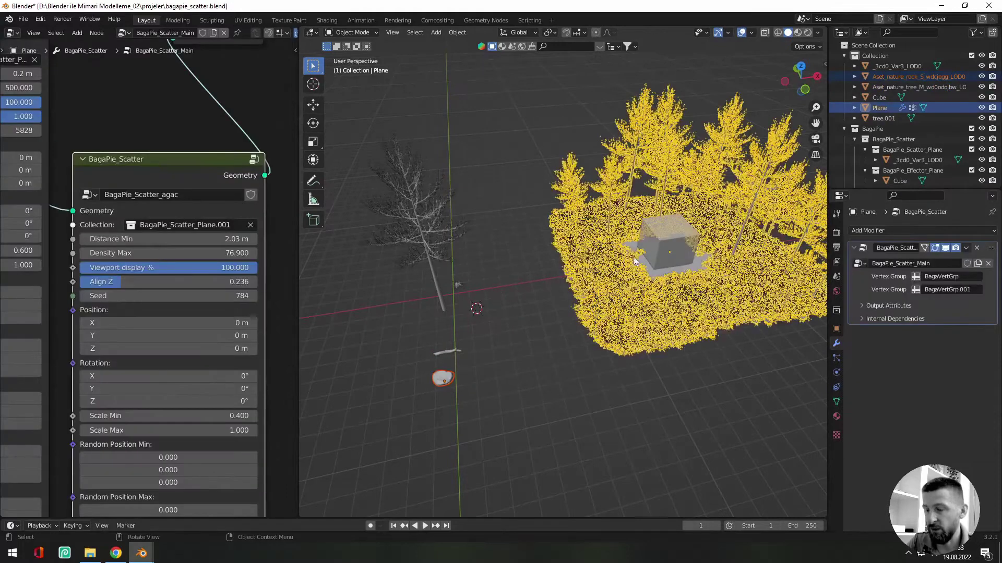
key(j)
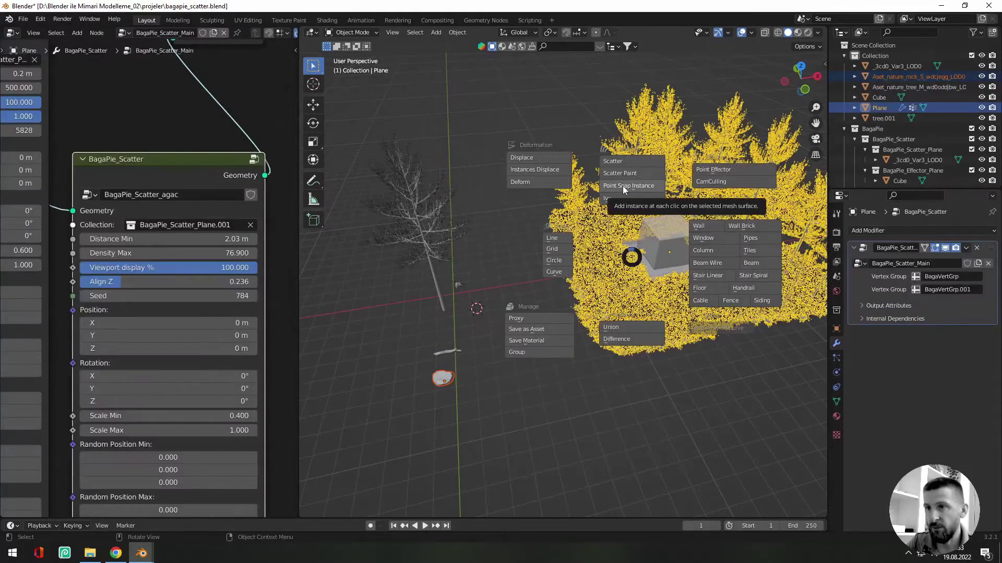
click(622, 186)
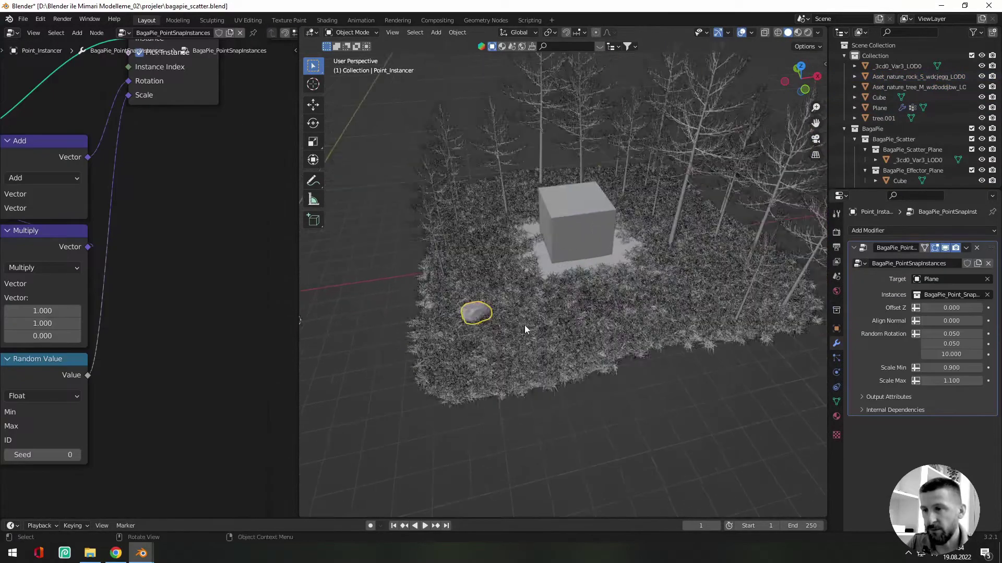
Place rock instances across the grass and around the base of the cube.
click(538, 311)
click(578, 319)
click(661, 295)
click(700, 272)
click(731, 256)
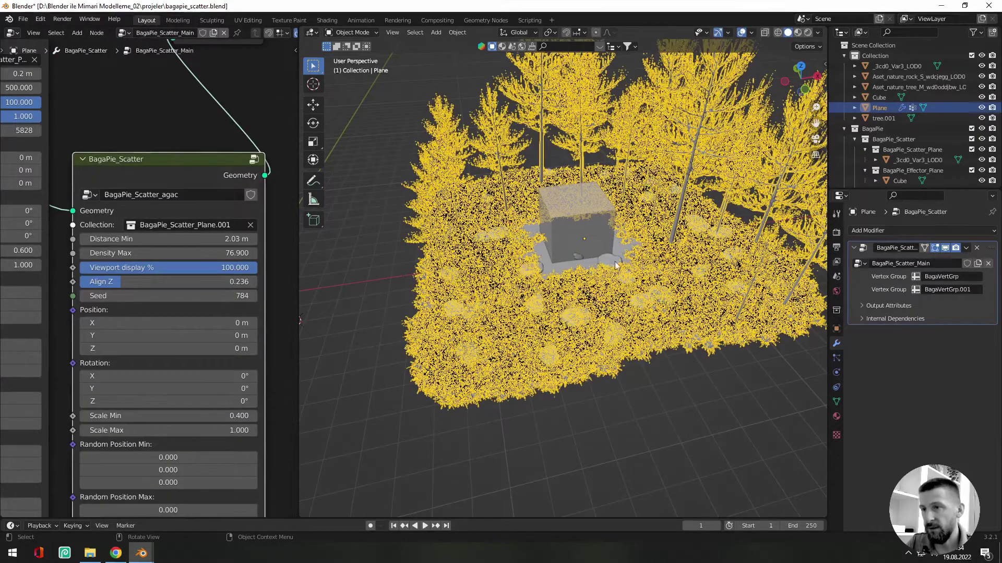
shift+click(583, 262)
shift+click(583, 255)
Set the rock instances' Scale Min and Scale Max to 0.490 and their Random Rotation on Z to 13.850.
click(573, 269)
scroll(224, 235, down, 7)
middle_drag(219, 219, 260, 262)
scroll(157, 235, down, 6)
scroll(106, 243, up, 7)
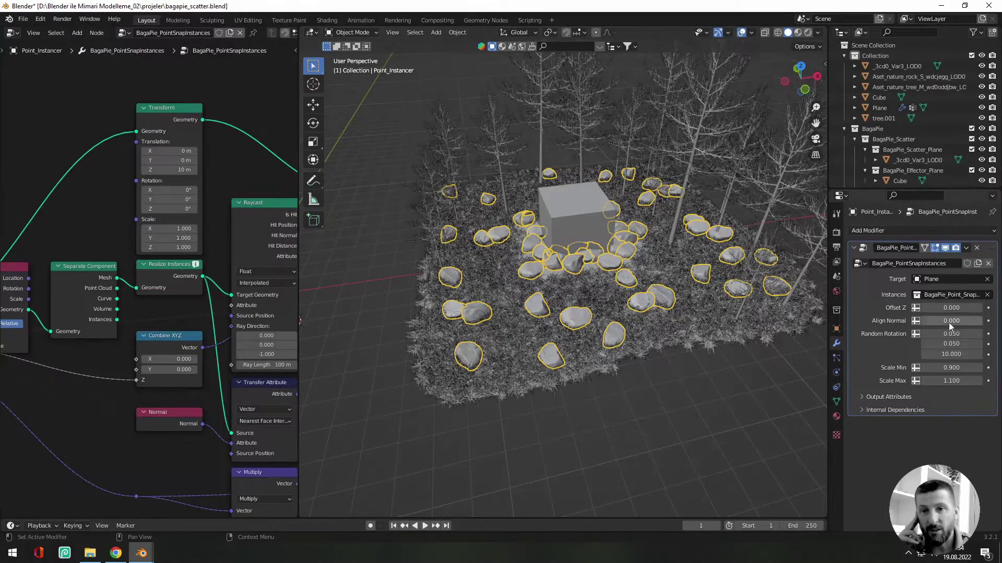
drag(952, 368, 920, 381)
drag(952, 367, 943, 368)
scroll(660, 329, up, 7)
middle_drag(660, 328, 659, 304)
drag(951, 368, 971, 354)
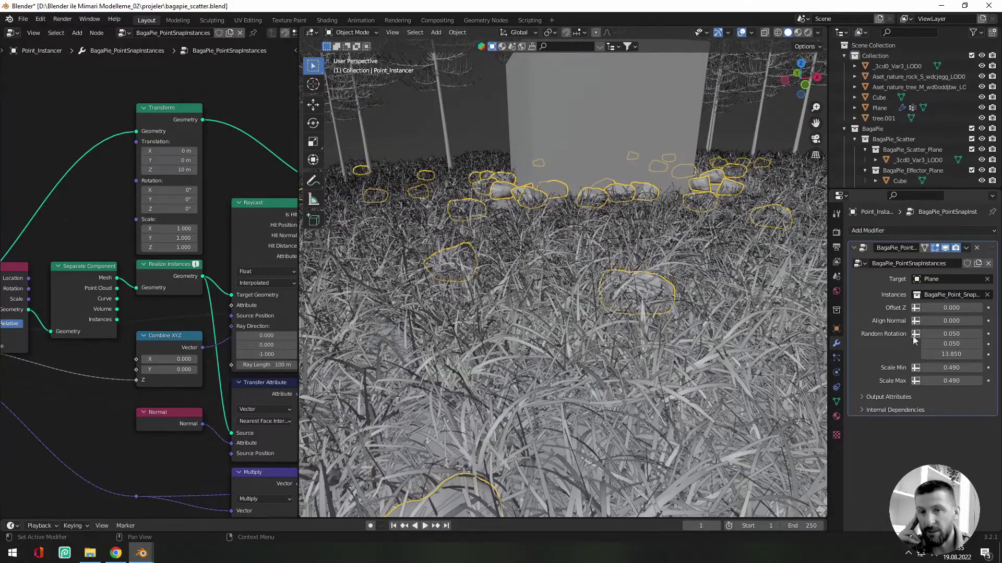
scroll(480, 294, down, 6)
middle_drag(477, 292, 482, 307)
scroll(483, 307, down, 5)
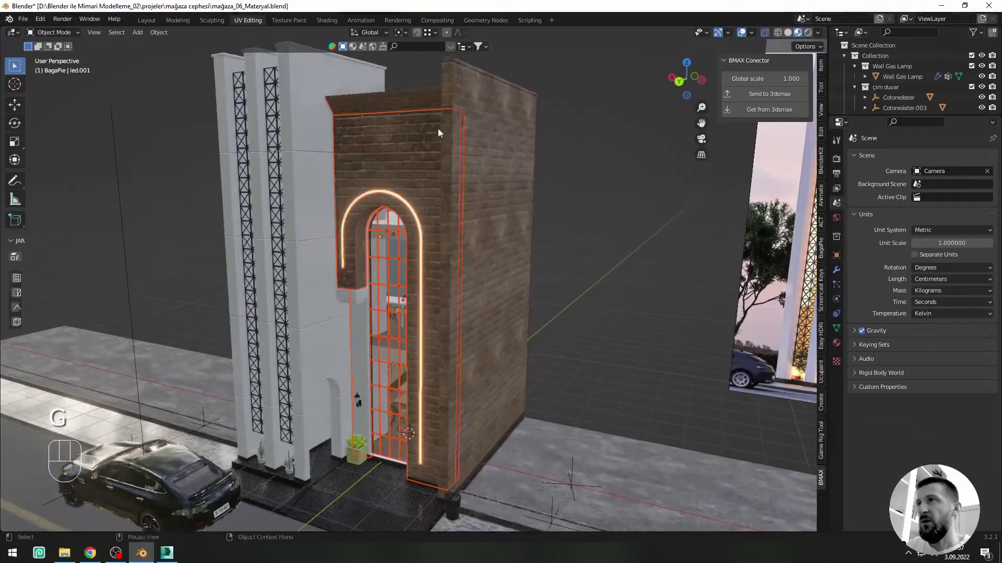
Add the brick side wall to the selected facade parts, send them through BMAX, and import them in 3ds Max.
shift+click(487, 98)
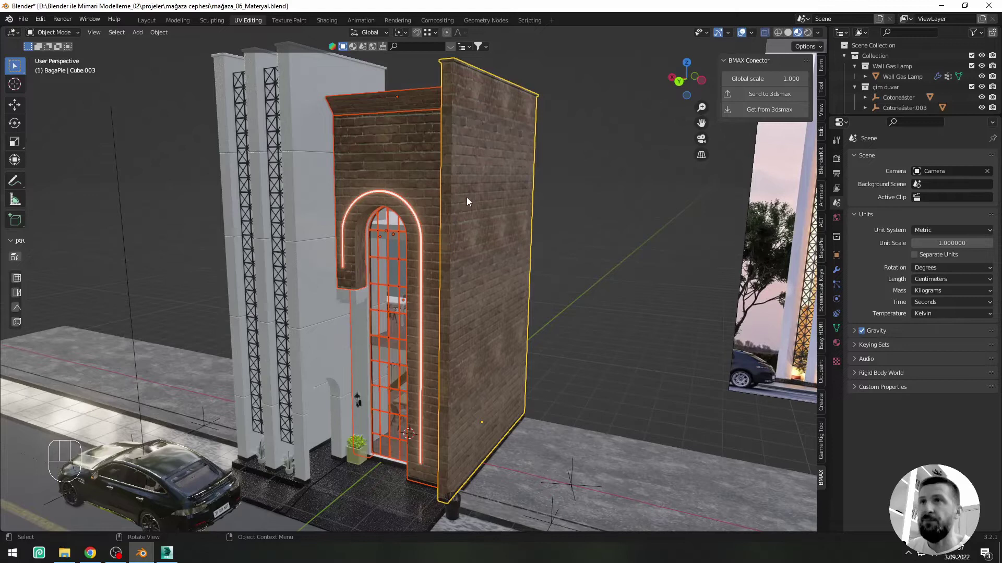
click(769, 96)
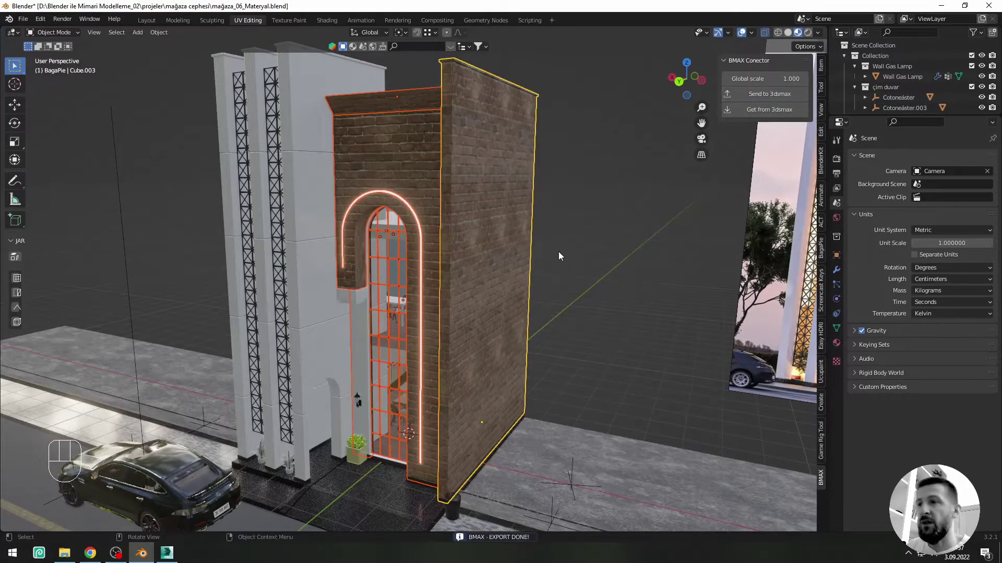
click(166, 552)
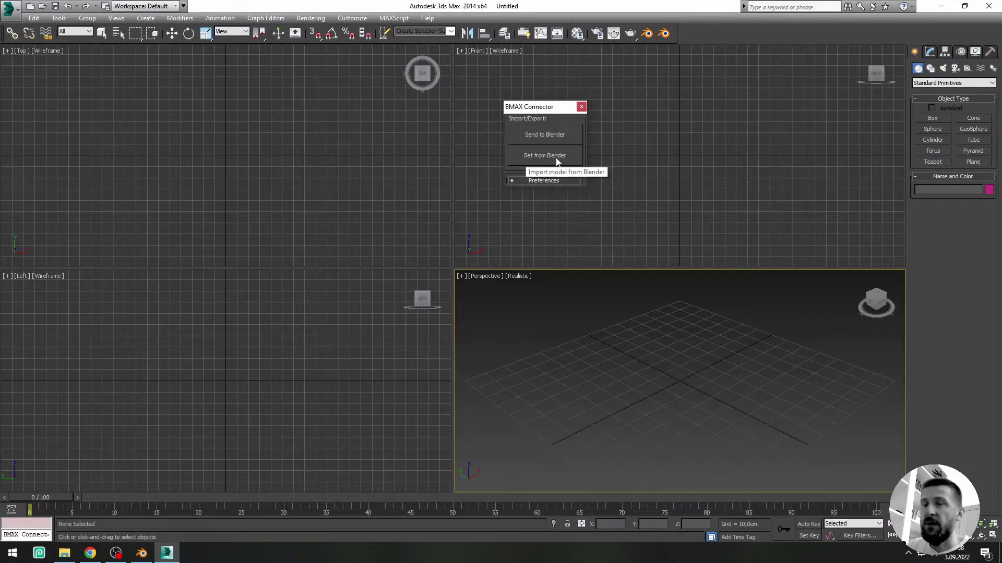
click(555, 157)
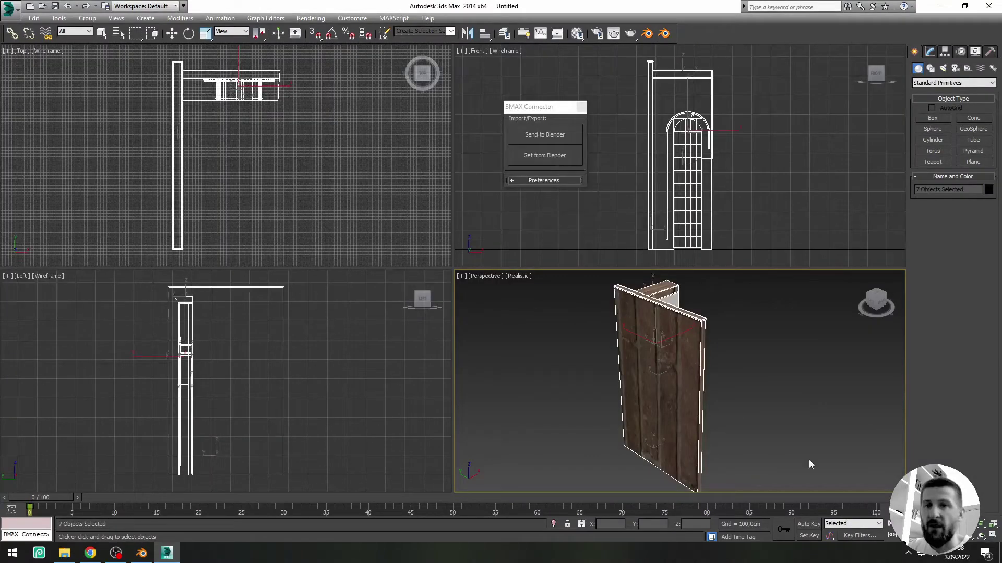
Maximize the Perspective viewport and inspect the imported facade's geometry and textures from several sides.
click(992, 536)
click(588, 297)
alt+middle_drag(588, 297, 620, 289)
scroll(620, 273, up, 5)
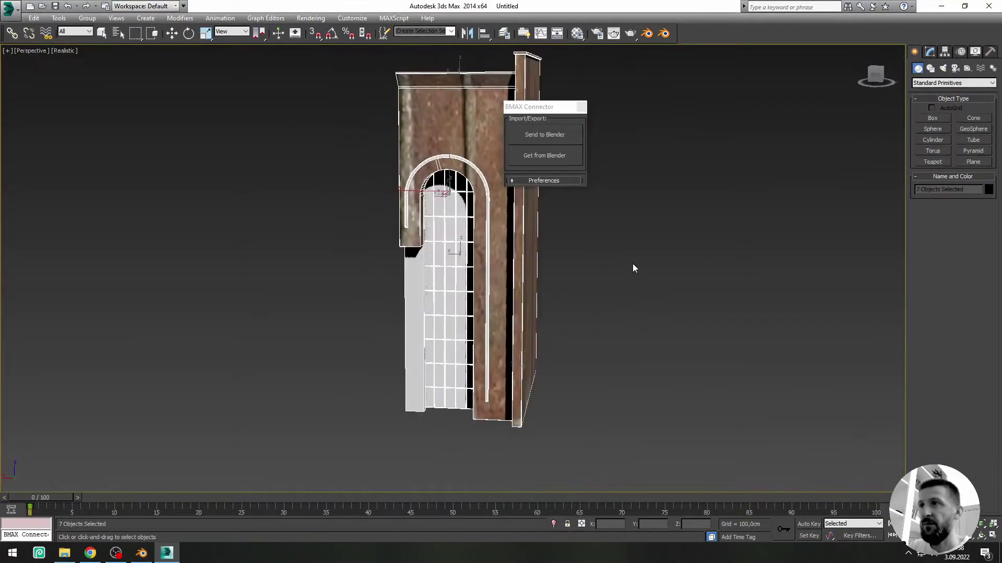
alt+middle_drag(493, 281, 439, 292)
scroll(481, 297, down, 5)
click(491, 249)
middle_drag(492, 250, 538, 248)
alt+middle_drag(503, 279, 600, 290)
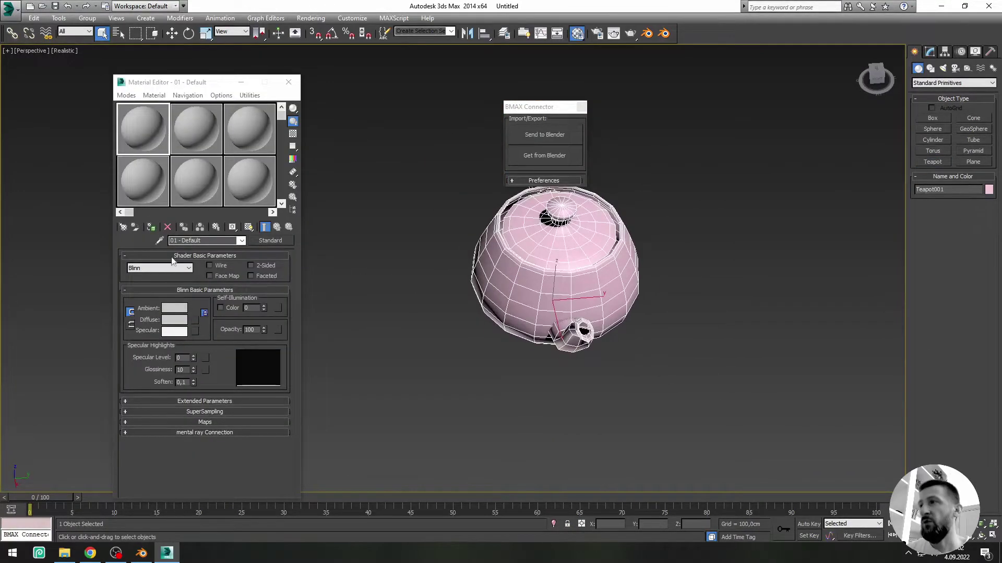
Change the diffuse colour of the teapot's 01 - Default material to red and toggle the edged-faces display.
click(180, 314)
key(F4)
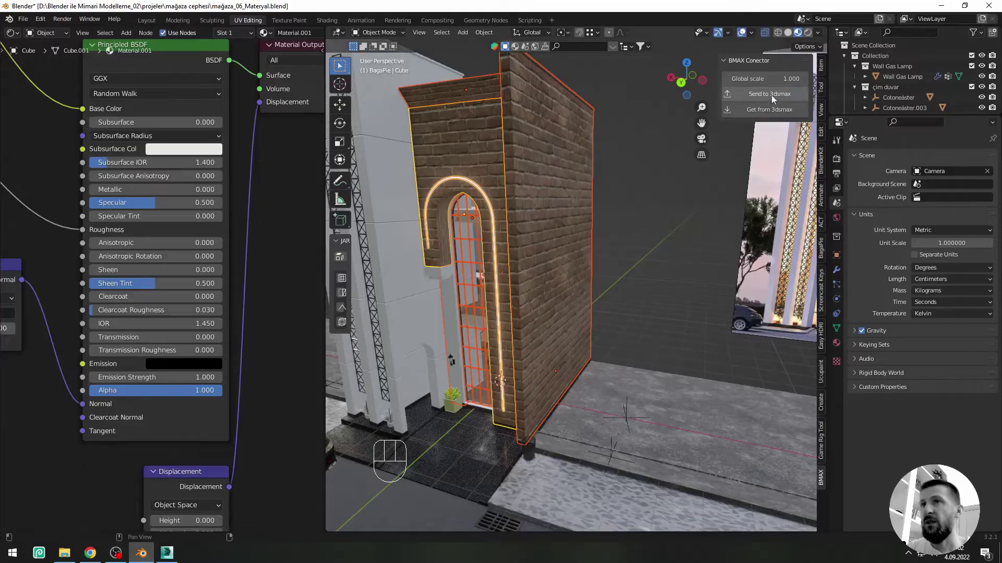
Import the teapot from 3ds Max into the Blender scene with BMAX and adjust its material's Metallic value.
click(770, 109)
scroll(528, 201, down, 5)
middle_drag(528, 201, 515, 207)
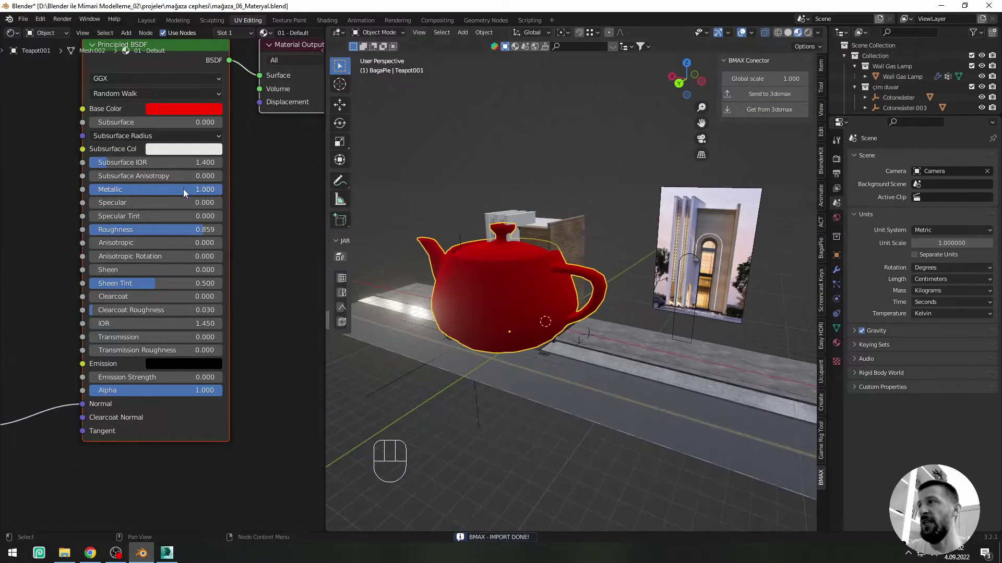
drag(185, 192, 185, 192)
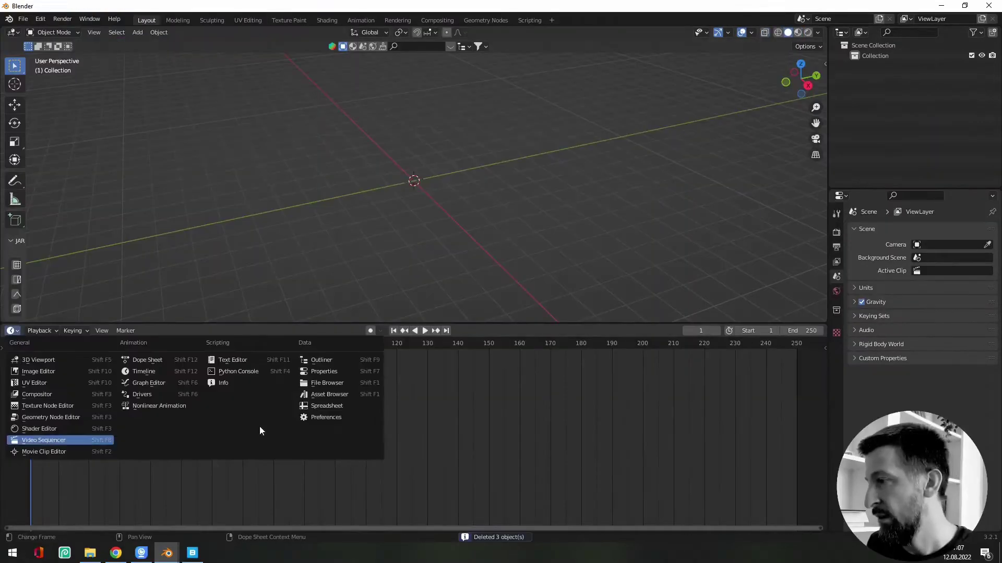
Change the timeline area to an Asset Browser, load the asset library and show its modeller catalog.
click(313, 397)
click(79, 345)
click(65, 387)
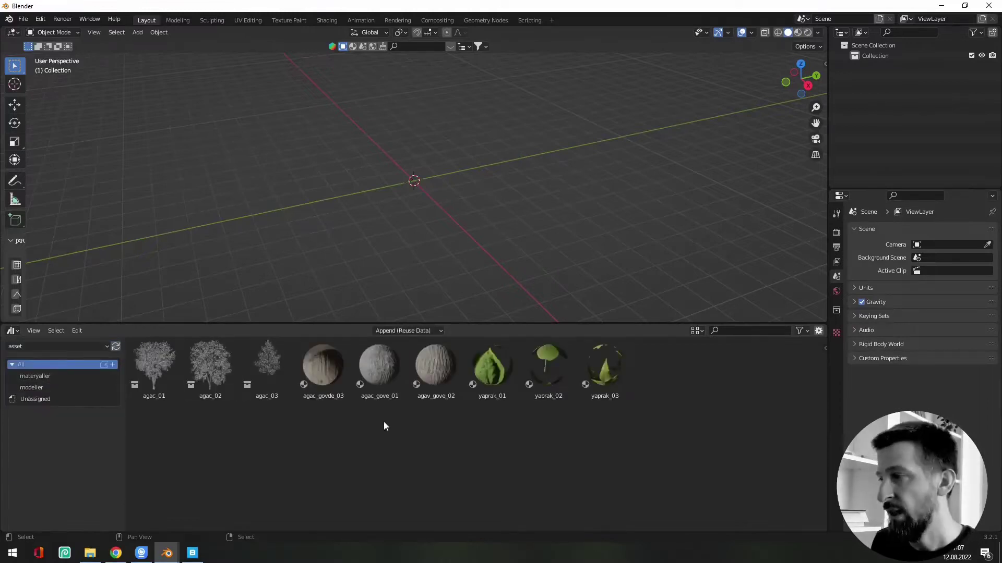
click(52, 375)
click(72, 387)
Place the agac_01 tree near the scene origin and display the viewport in Material Preview.
drag(153, 368, 411, 203)
key(KP_Decimal)
click(797, 32)
click(571, 169)
Place the agac_02 and agac_03 trees on opposite sides of agac_01.
drag(210, 365, 517, 225)
scroll(517, 226, down, 4)
drag(267, 365, 275, 282)
key(KP_Decimal)
middle_drag(418, 228, 360, 215)
key(g)
right_click(308, 221)
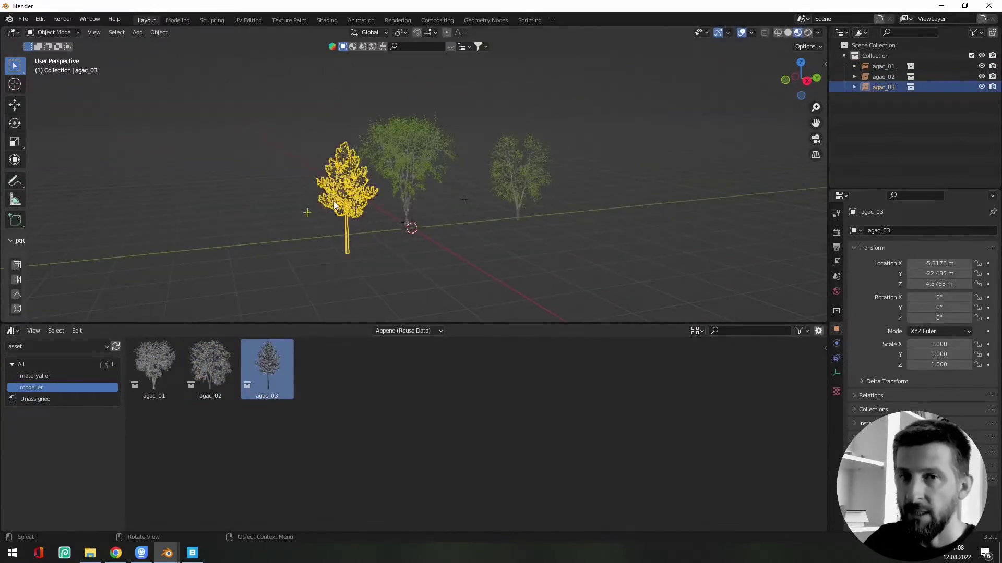
Set the origin of the agac_03 tree to its geometry.
click(307, 215)
click(348, 233)
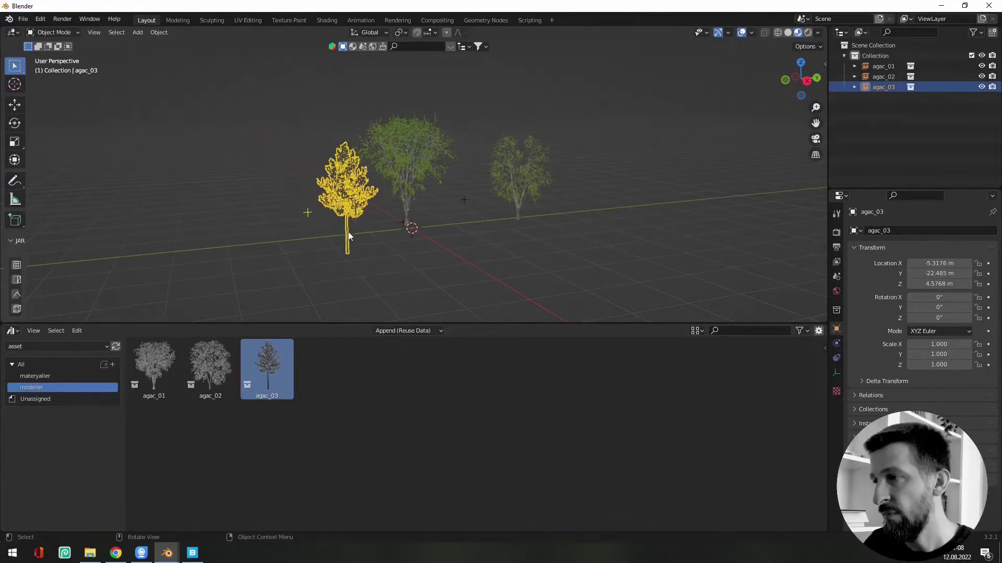
right_click(320, 203)
mouse_move(355, 203)
click(407, 225)
click(363, 237)
click(346, 233)
Set the origins of the agac_02 and agac_01 trees to their geometry.
click(516, 189)
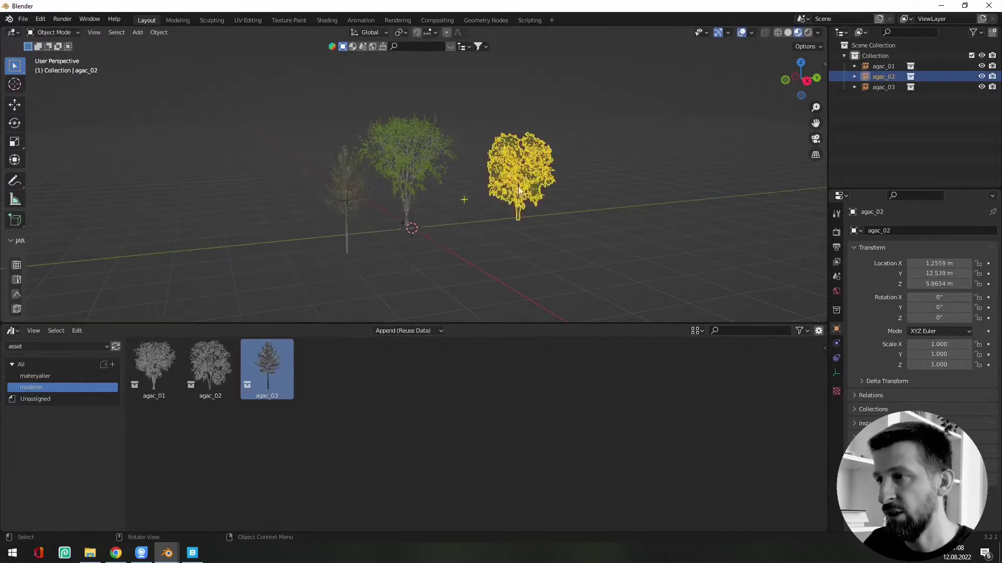
right_click(516, 186)
click(580, 206)
click(412, 185)
right_click(412, 184)
click(467, 207)
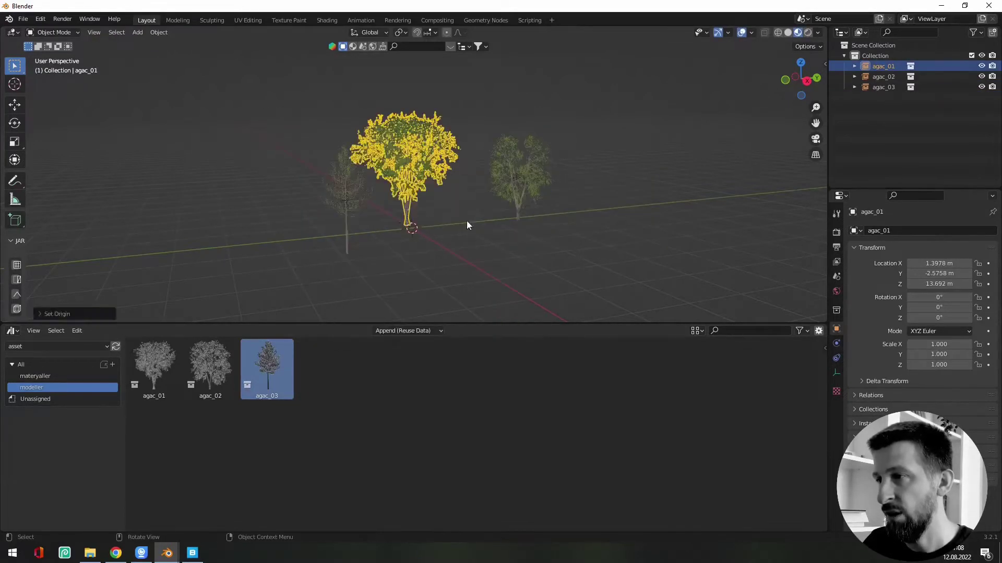
key(KP_3)
click(424, 195)
scroll(424, 195, up, 5)
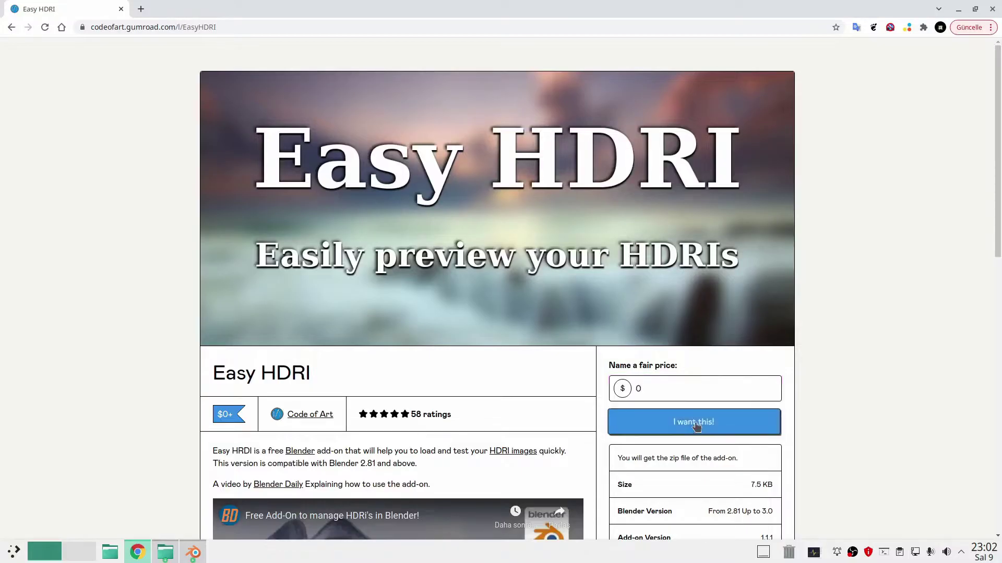
Request the Easy HDRI add-on for $0 from its Gumroad page in the web browser.
click(691, 421)
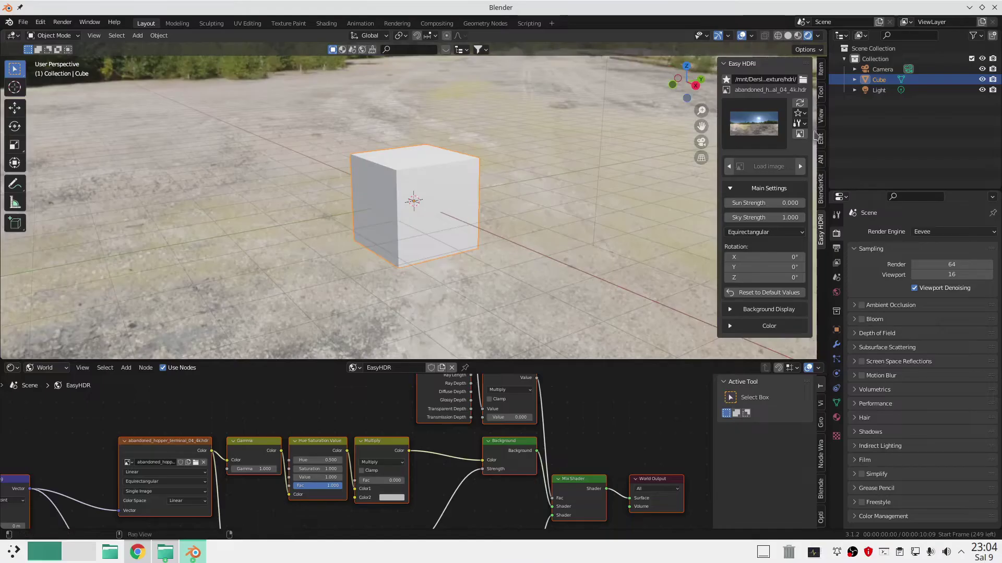
Cycle through the Easy HDRI images to dikhololo_night_4k.hdr and adjust the Sun Strength.
click(800, 167)
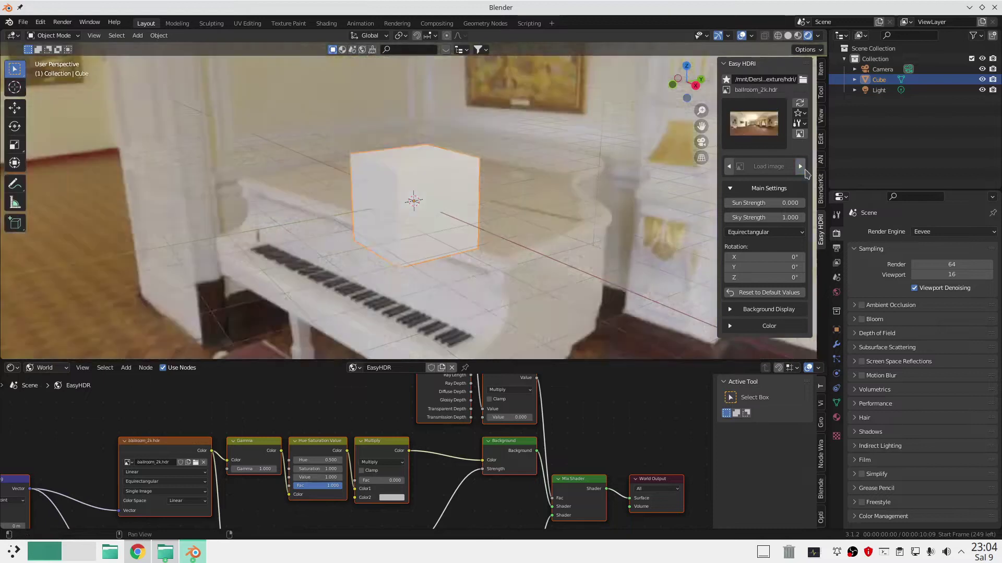
click(800, 166)
click(799, 166)
click(801, 170)
click(800, 167)
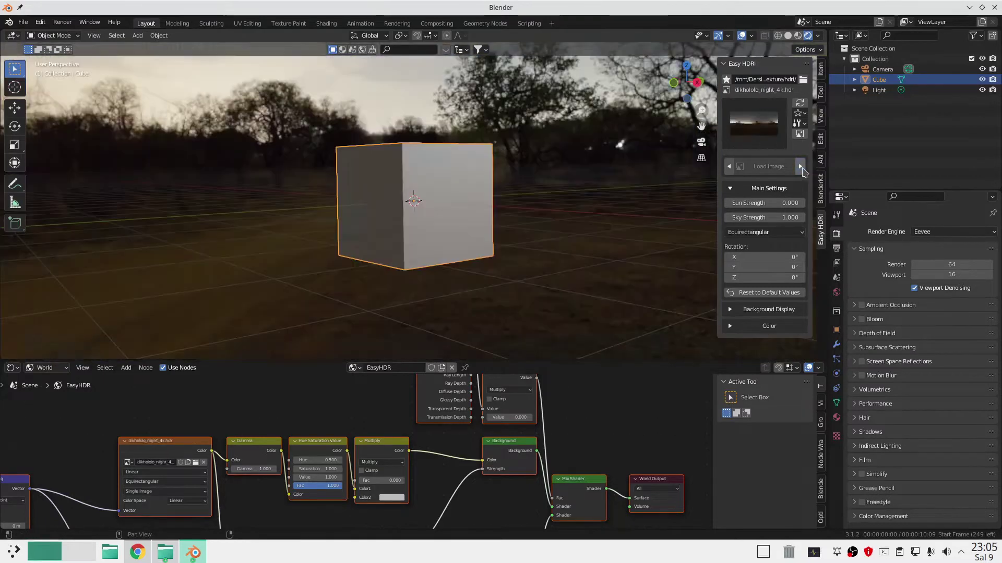
mouse_move(772, 203)
mouse_down()
mouse_move(757, 203)
mouse_move(772, 218)
mouse_up()
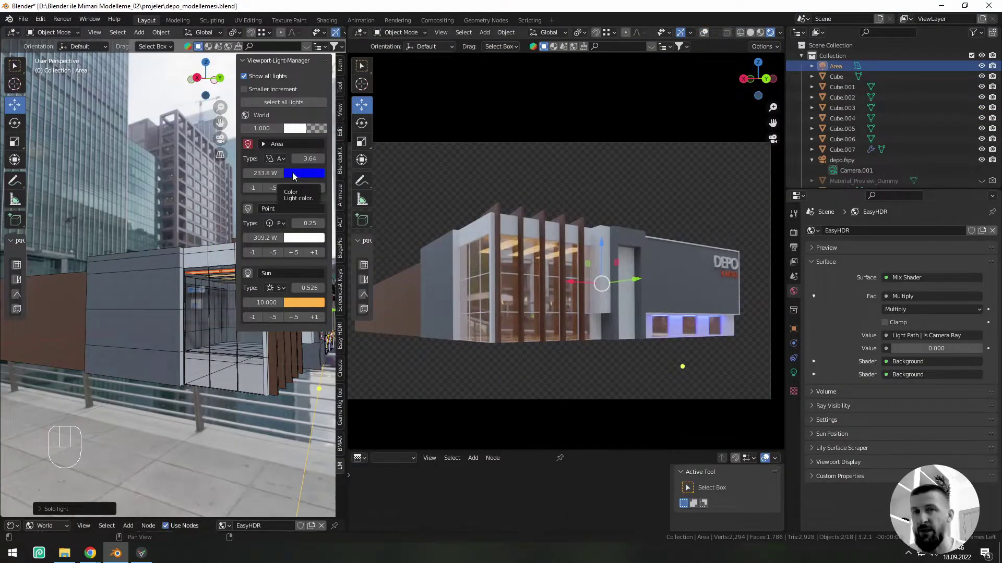
Change the Area light's color to light green and set its power to 100 W in the Viewport Light Manager.
mouse_move(272, 173)
mouse_down()
mouse_move(251, 173)
mouse_move(282, 173)
mouse_up()
click(319, 173)
drag(315, 95, 302, 72)
click(304, 173)
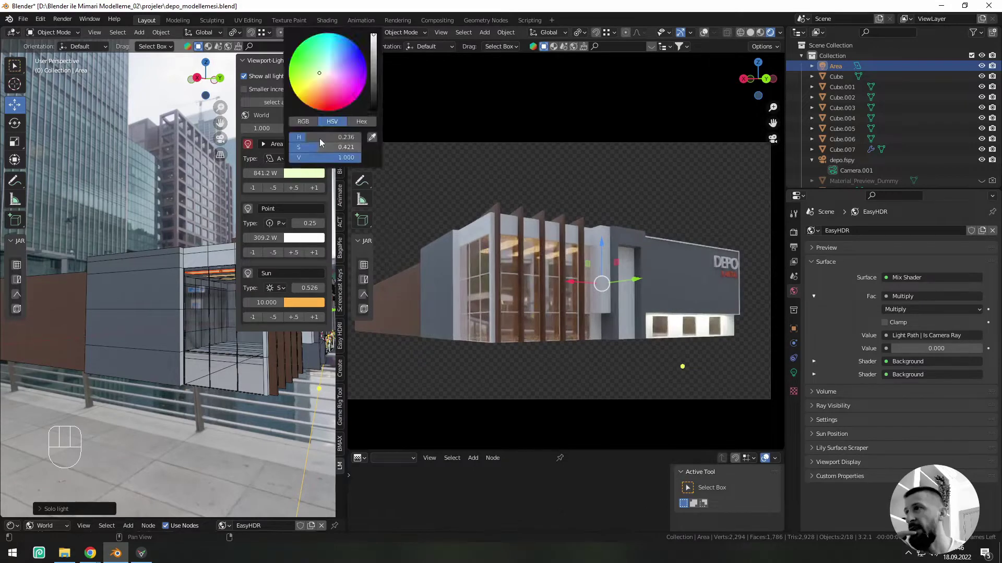
text(100)
key(KP_Enter)
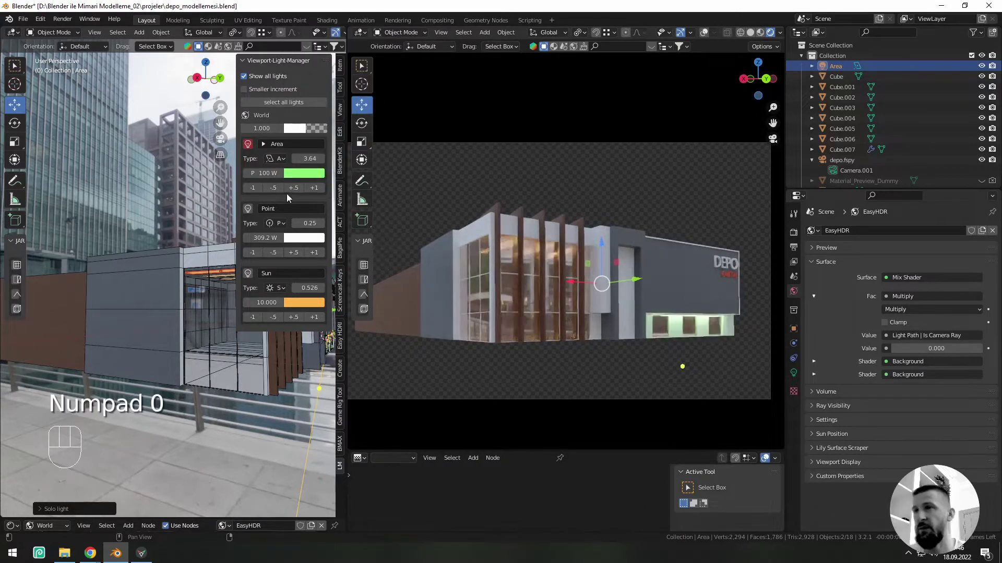
Raise the Area light's power by three full increments to 800 W.
click(313, 188)
mouse_move(238, 191)
mouse_down()
mouse_move(212, 191)
mouse_move(221, 191)
mouse_up()
click(313, 186)
click(315, 187)
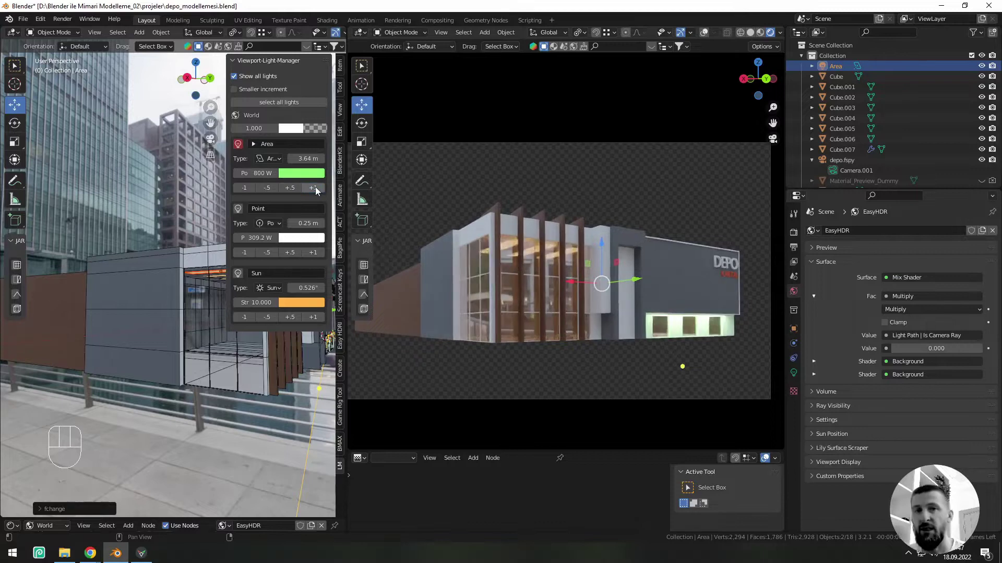
Lower the Area light's power by three full increments and one half increment.
click(249, 189)
click(248, 188)
click(247, 189)
click(268, 190)
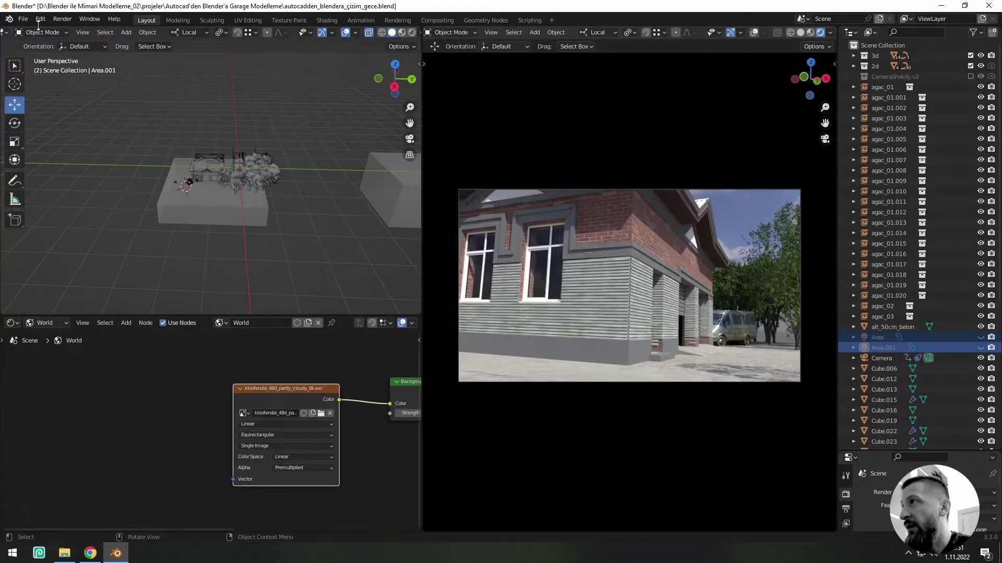
Search the add-ons in the preferences for "node".
click(40, 19)
click(53, 171)
click(297, 56)
text(node)
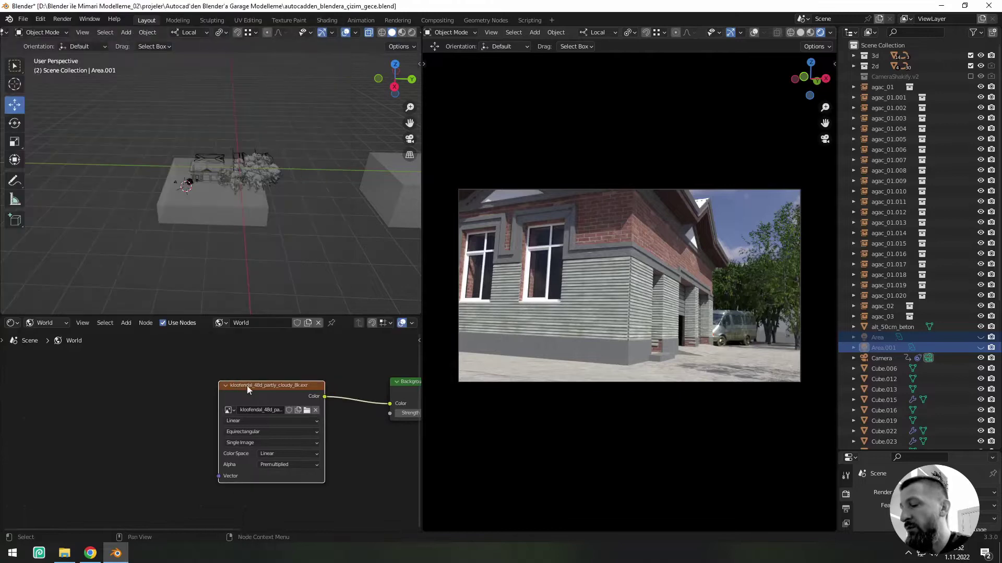
Add Texture Coordinate and Mapping nodes to the environment texture and set the mapping's Z rotation to 109°.
key(ctrl+t)
drag(171, 458, 194, 458)
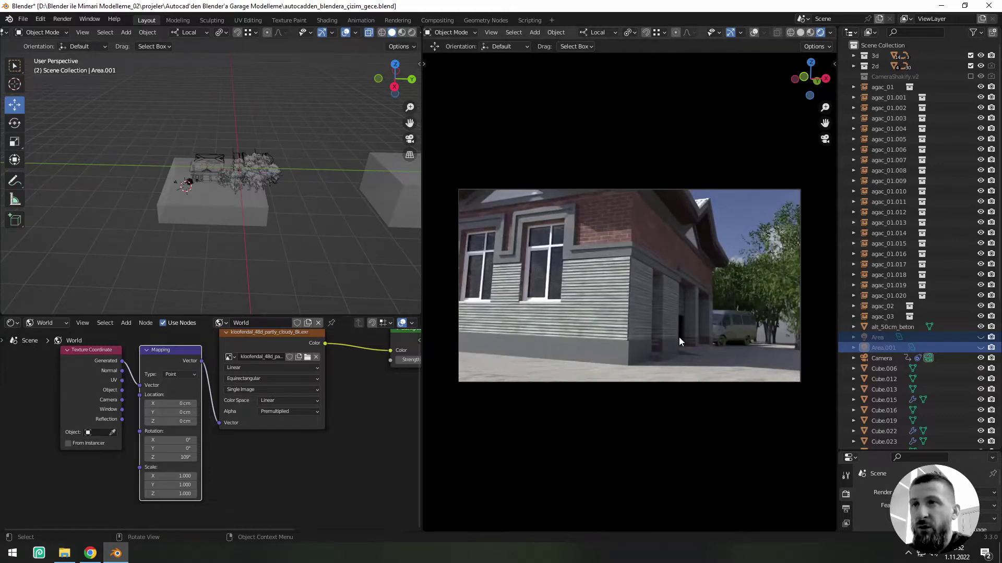
Delete the Mapping and environment texture nodes from the world node tree.
middle_drag(204, 357, 203, 398)
drag(104, 360, 262, 402)
key(x)
Add a Sky Texture node and connect its color to the Background node's color.
middle_drag(262, 404, 141, 418)
key(F3)
text(sky)
key(Return)
click(172, 383)
drag(198, 388, 270, 407)
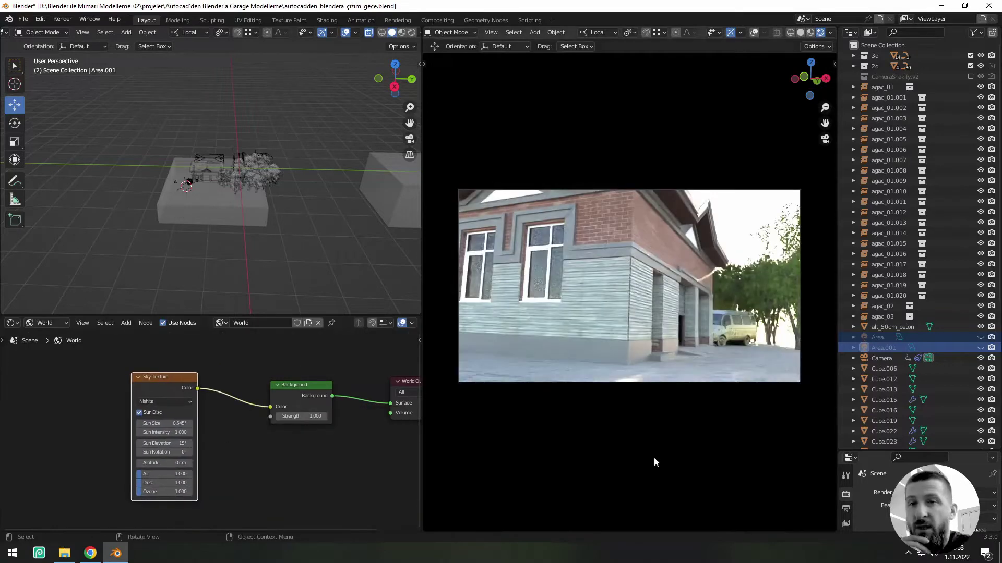
Switch the render engine to Eevee and examine the Nishita setting on the Sky Texture node.
drag(913, 450, 913, 278)
click(956, 319)
click(949, 331)
scroll(126, 397, up, 9)
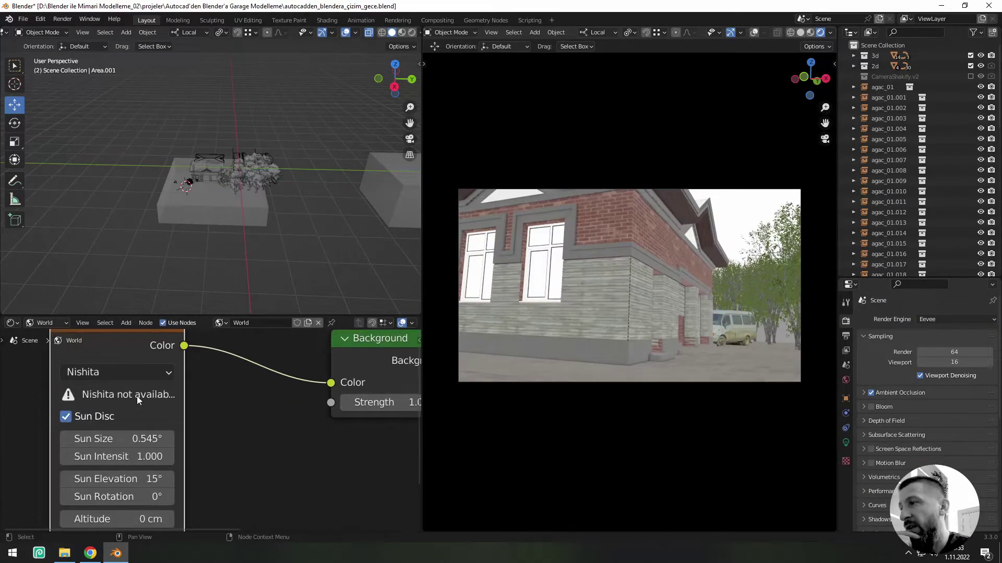
drag(50, 399, 0, 400)
middle_drag(139, 400, 202, 411)
Set the render engine to Cycles and the Sky Texture's Sun Elevation to 90°.
click(941, 319)
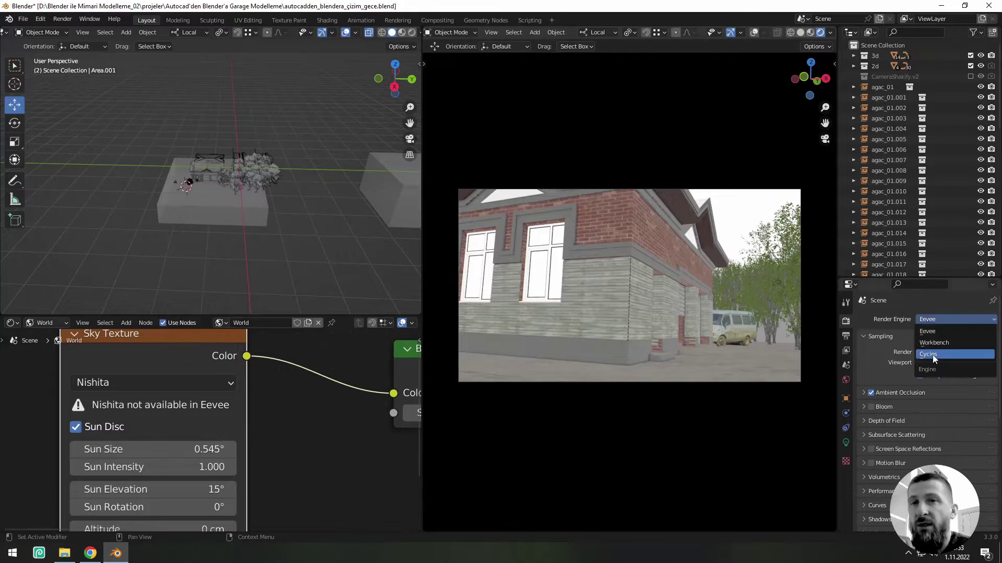
click(941, 354)
scroll(746, 235, down, 4)
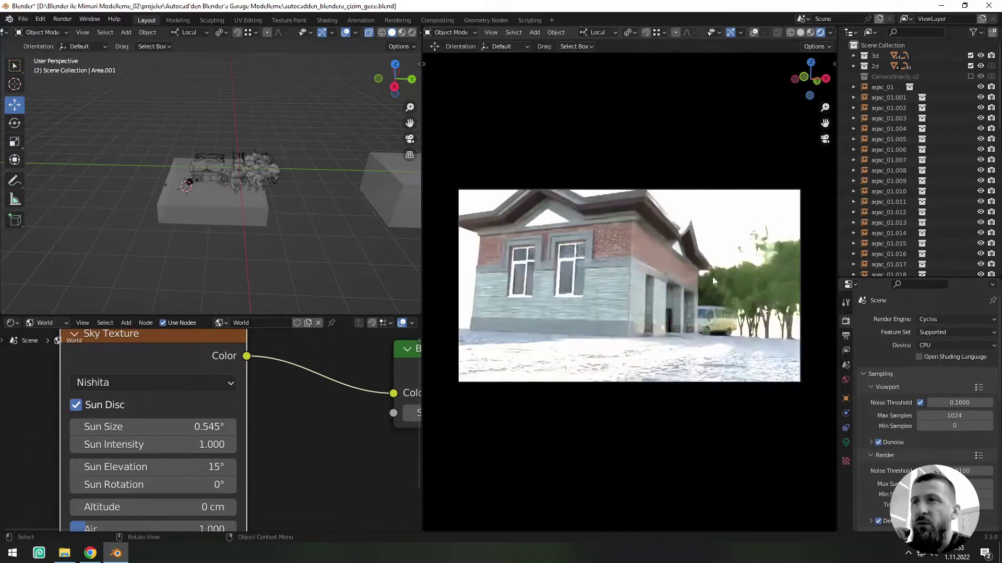
middle_drag(700, 232, 699, 254)
middle_drag(196, 446, 196, 434)
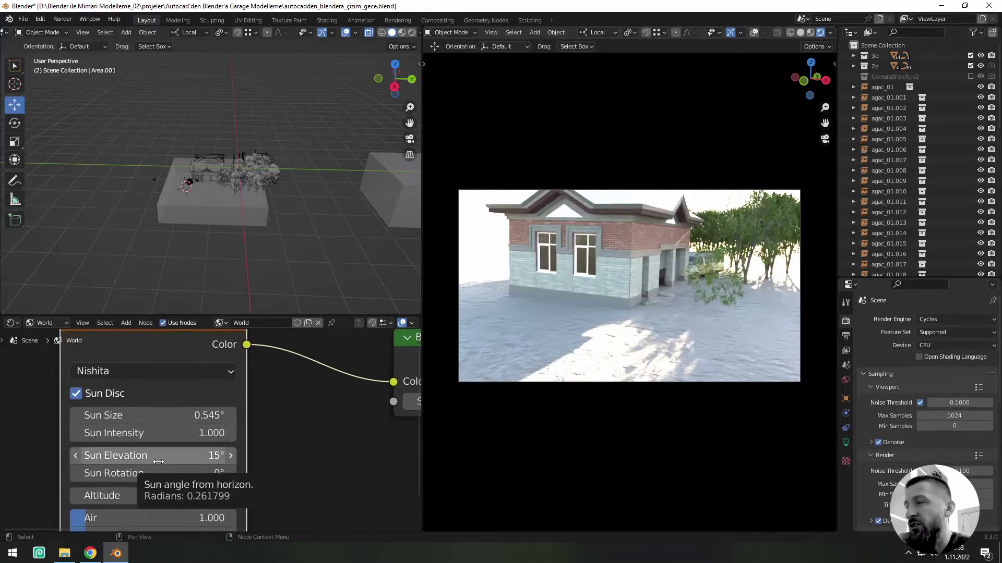
drag(207, 457, 245, 457)
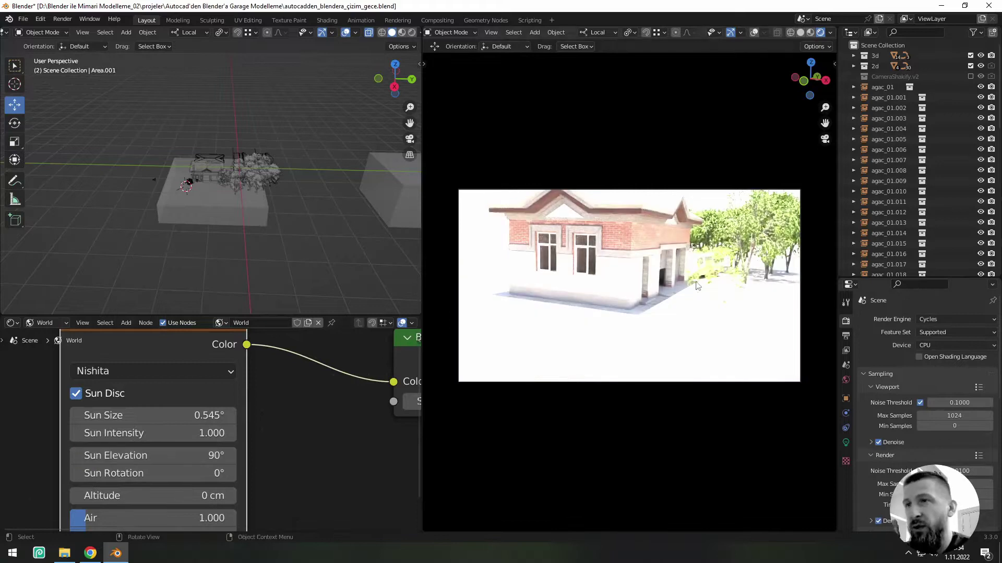
Reduce the Sky Texture's Sun Intensity to 0.3 and finally to 0.1.
click(208, 433)
text(0.3)
key(Return)
click(157, 433)
text(0.1)
key(Return)
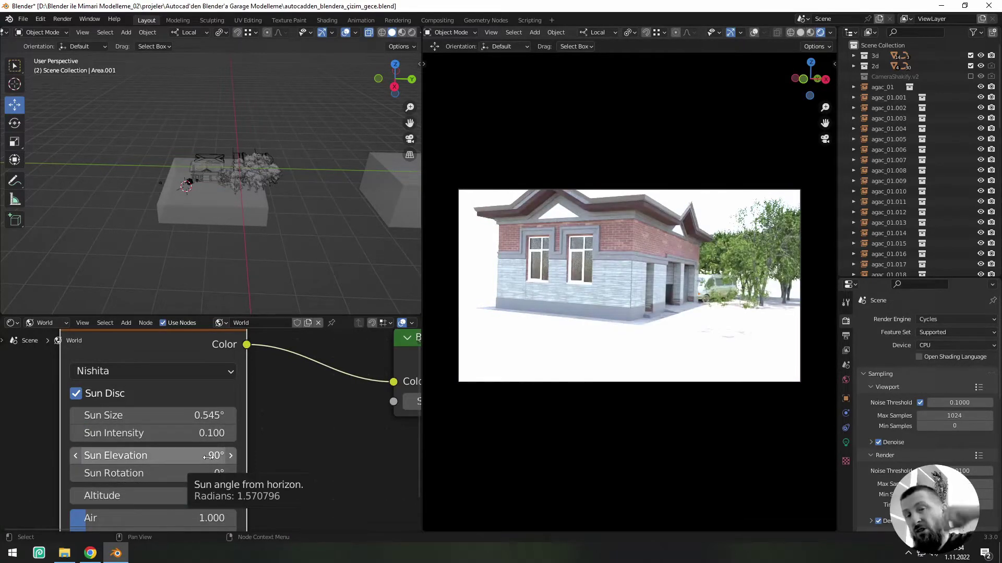
Set the Sky Texture's Sun Elevation to 30° and its Sun Rotation to 255°, after trying a rotation of 120°.
click(209, 473)
text(120)
key(Return)
click(212, 455)
text(30)
key(Return)
drag(165, 473, 206, 474)
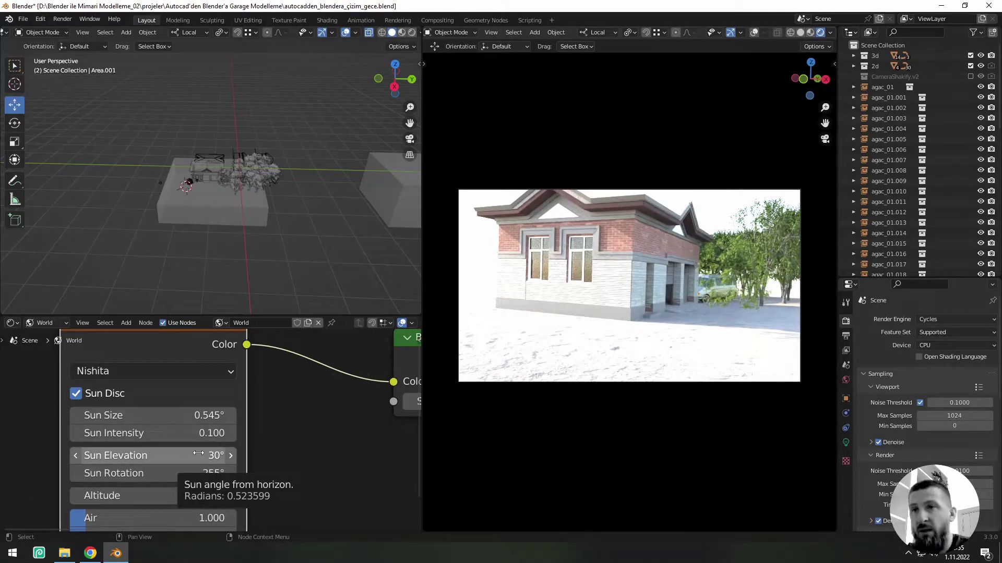
Try the Preetham sky type with a turbidity of 7.1 and inspect the building under it.
scroll(642, 287, down, 5)
mouse_move(643, 287)
middle_down()
mouse_move(514, 291)
mouse_move(756, 301)
mouse_move(639, 272)
middle_up()
scroll(678, 282, up, 5)
click(164, 370)
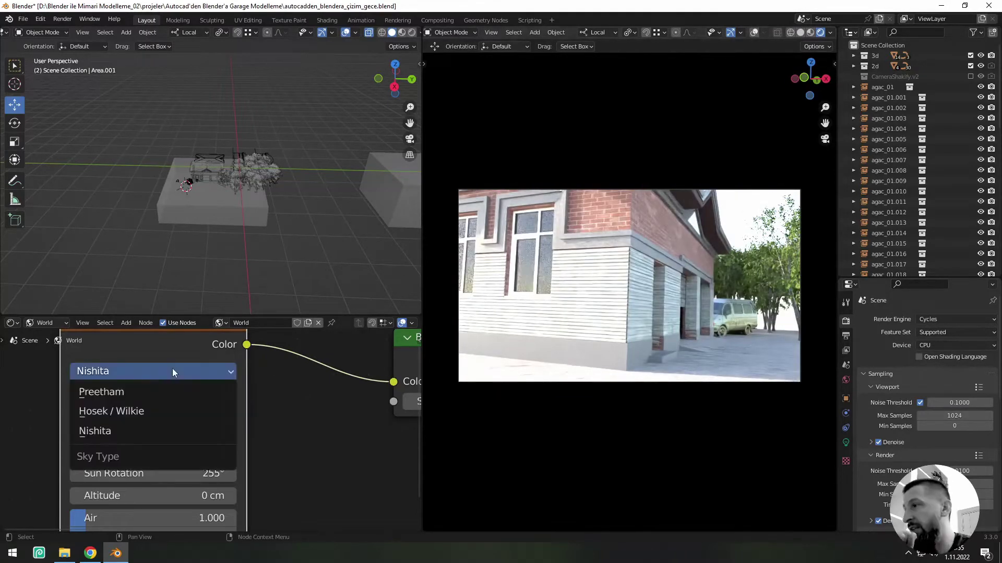
click(145, 392)
scroll(653, 289, down, 3)
mouse_move(653, 289)
middle_down()
mouse_move(656, 271)
mouse_move(662, 296)
middle_up()
scroll(662, 296, up, 2)
drag(209, 452, 282, 452)
scroll(711, 295, up, 3)
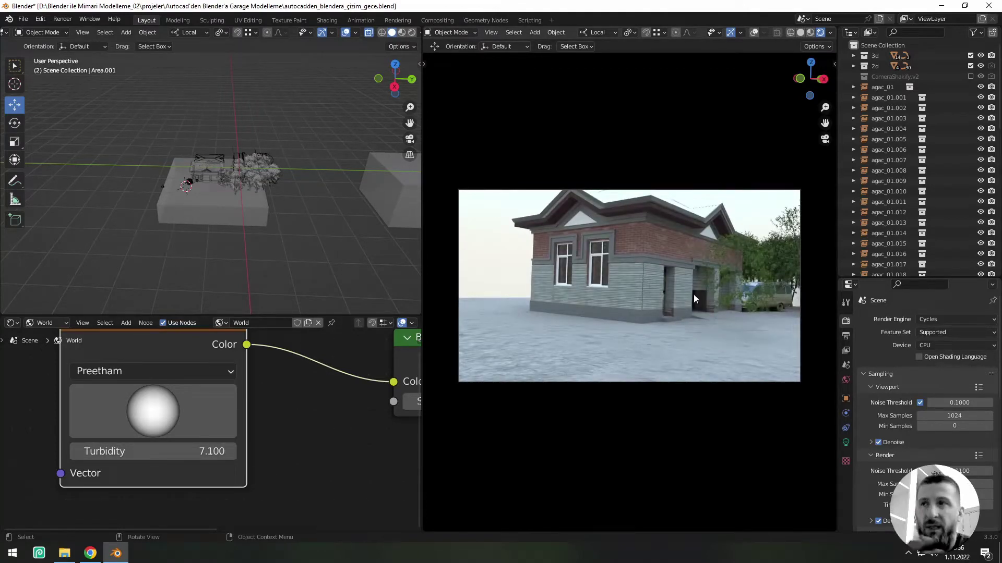
Try the Hosek / Wilkie sky type with a turbidity of 3.9.
click(151, 371)
click(140, 412)
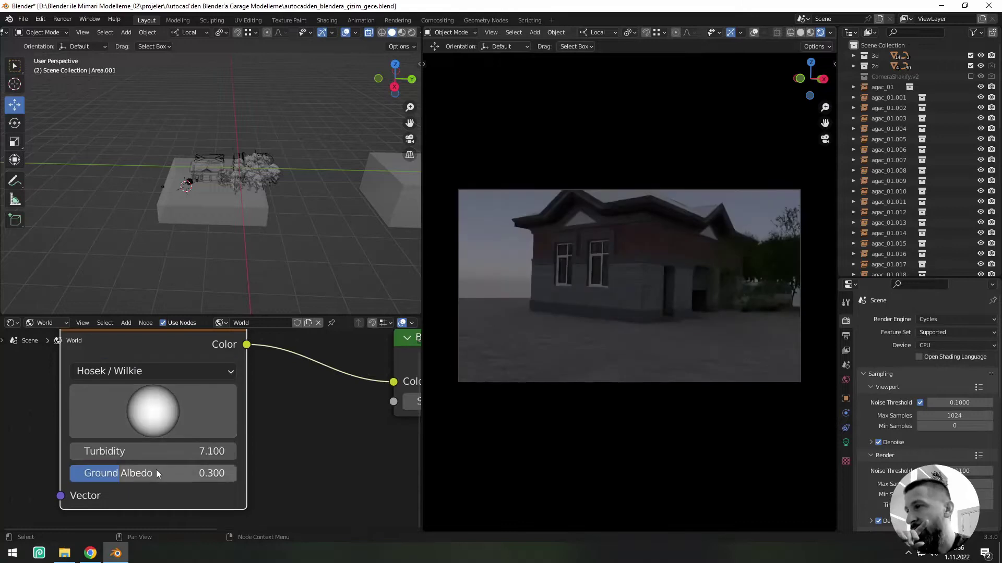
drag(157, 452, 180, 452)
scroll(677, 299, down, 2)
middle_drag(677, 298, 549, 263)
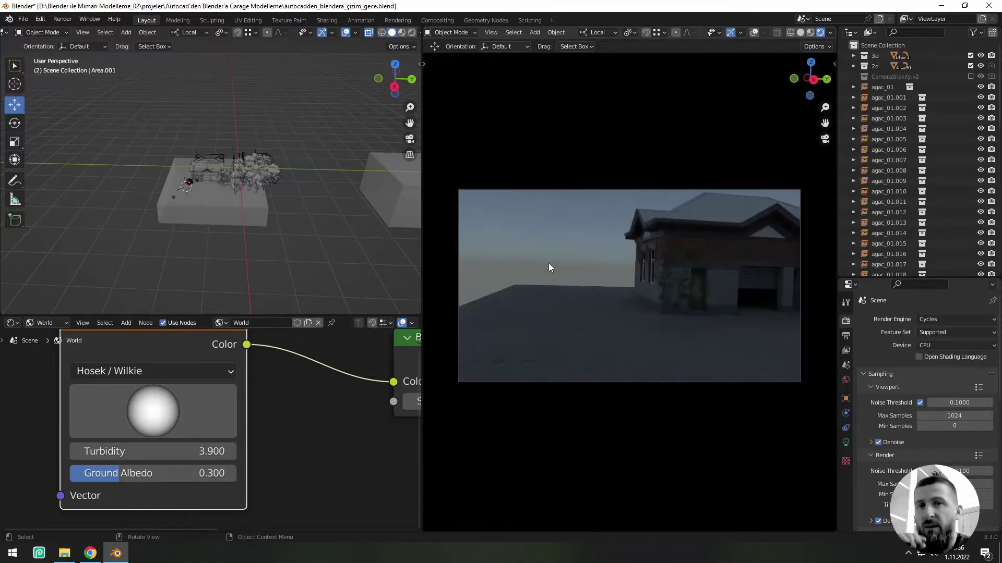
Raise the Hosek / Wilkie sky's Ground Albedo to 1.0 and inspect the building's lighting.
drag(167, 473, 190, 458)
drag(189, 448, 261, 447)
middle_drag(626, 287, 751, 272)
scroll(684, 283, up, 3)
drag(917, 279, 915, 365)
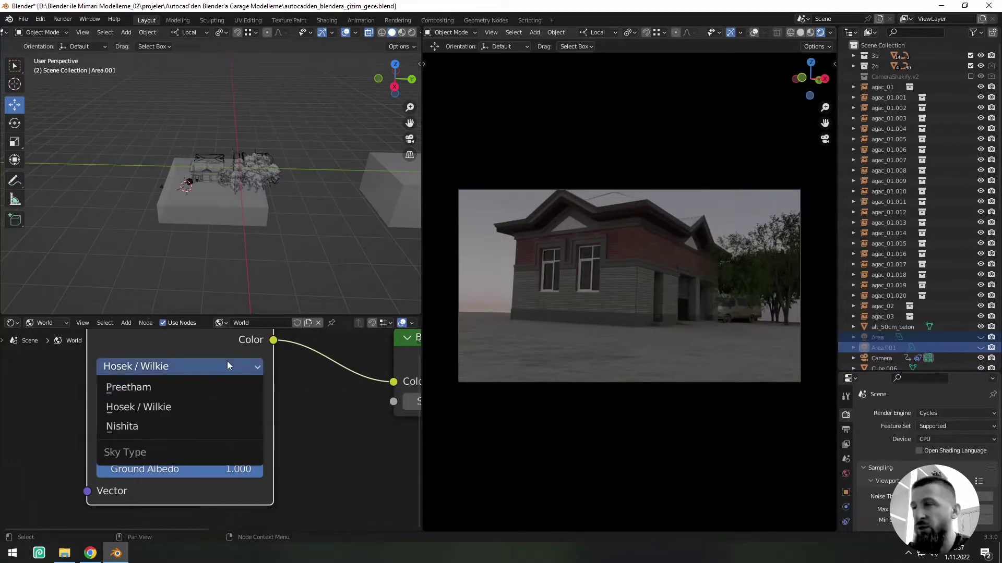
Set the Sky Texture type to Nishita and look up an add-on in the preferences.
click(226, 361)
click(172, 413)
click(40, 18)
click(79, 168)
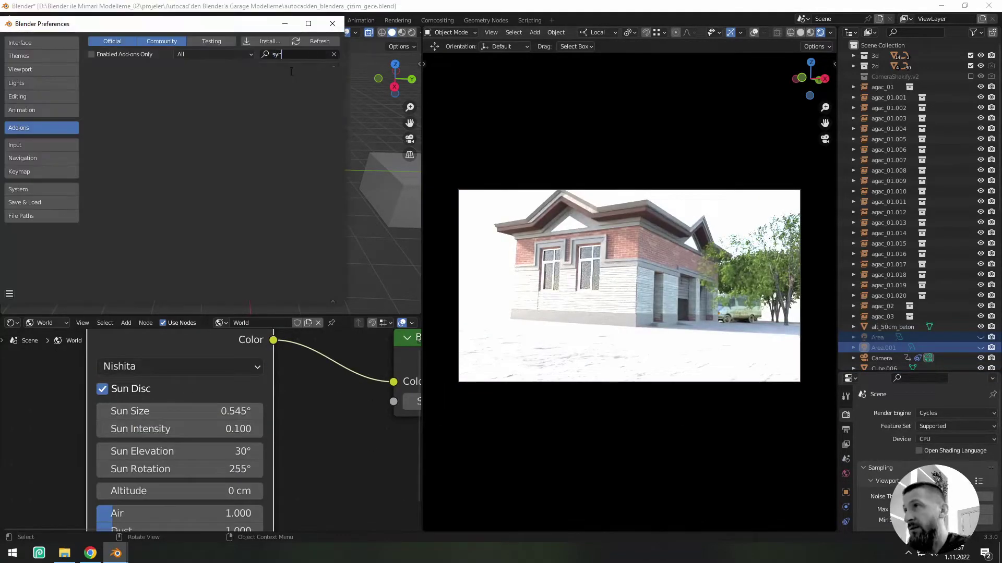
click(334, 24)
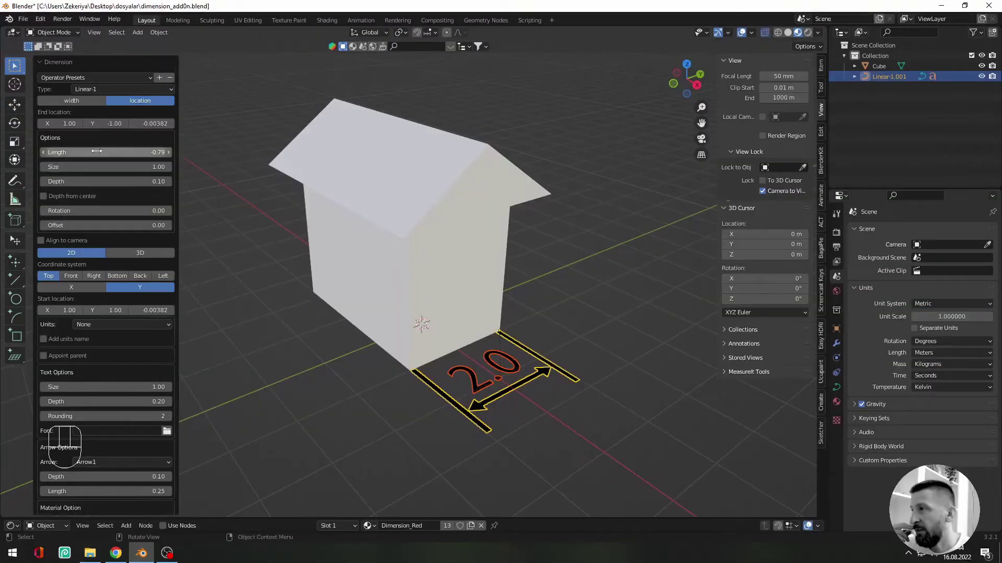
Set the 2.0 dimension's length to -0.91, its size to 0.85 and its depth to 0.02.
drag(97, 151, 133, 164)
double_click(130, 181)
text(0.04)
key(Return)
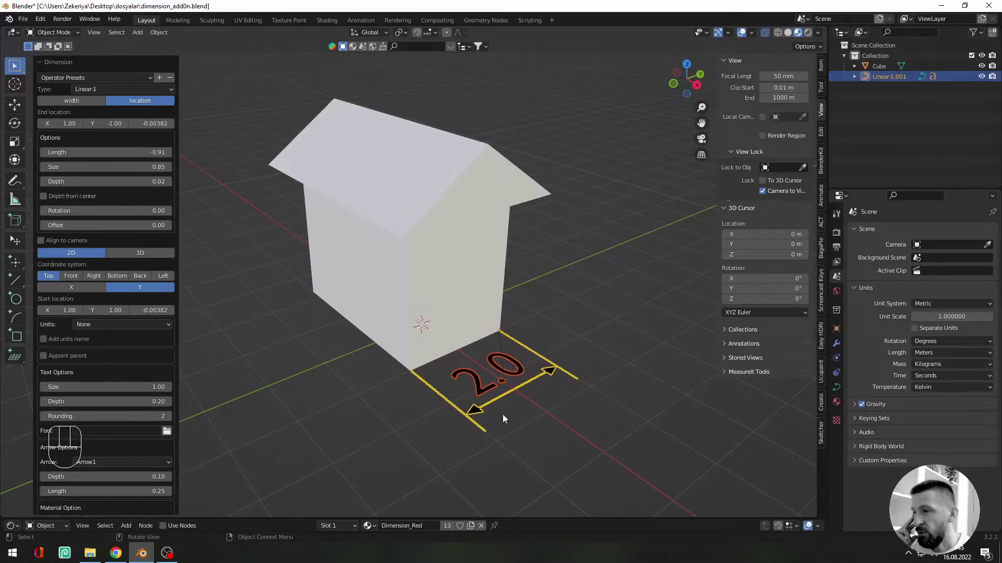
Set the dimension's arrow length to 0.10 and arrow depth to 0.05.
scroll(115, 491, down, 1)
drag(133, 472, 126, 472)
click(132, 473)
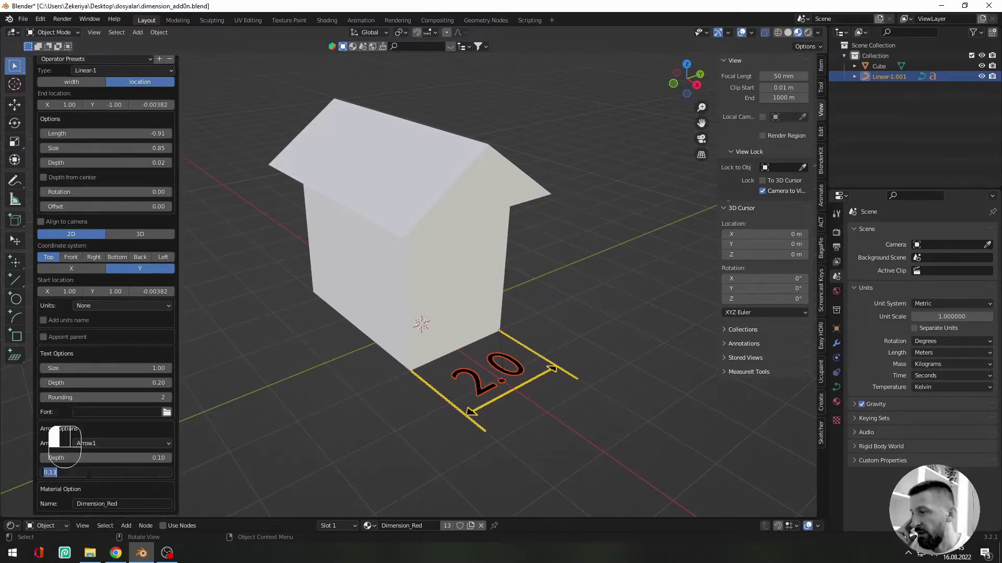
text(1)
key(Return)
click(50, 458)
text(0.05)
key(Return)
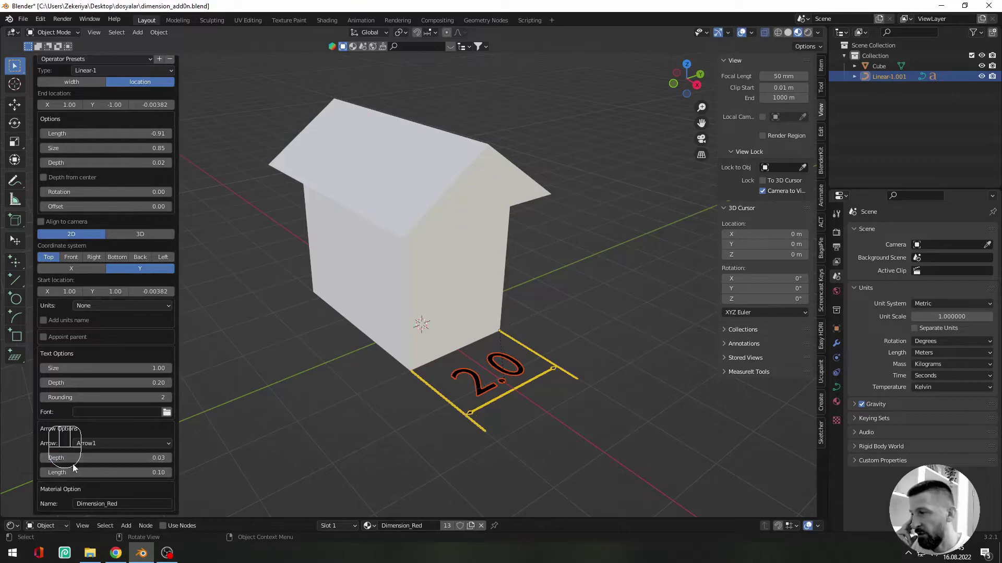
Set the dimension's text size to 0.49, its text depth to 0.05 and its overall size to 0.34.
drag(147, 368, 120, 368)
drag(147, 385, 138, 384)
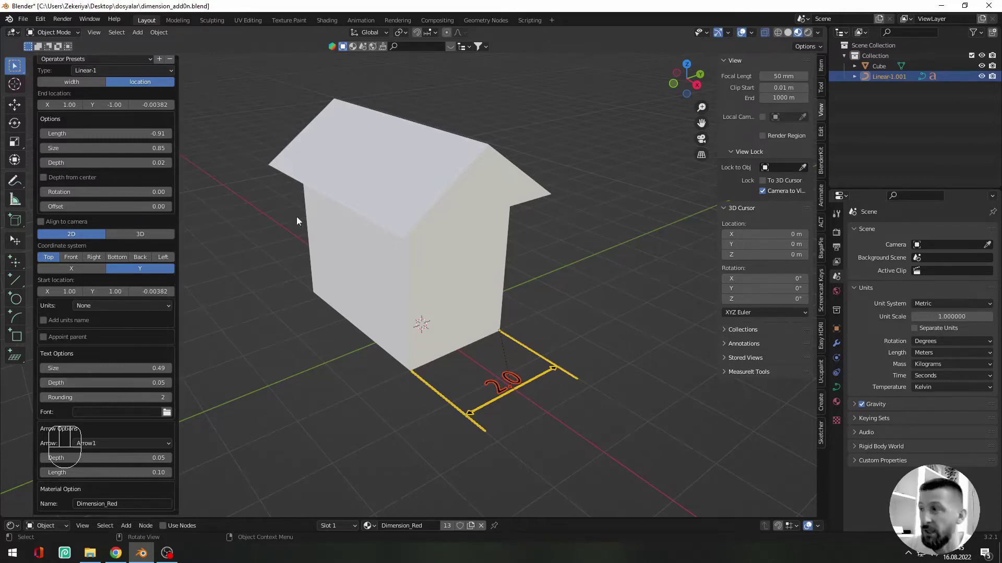
drag(161, 147, 134, 148)
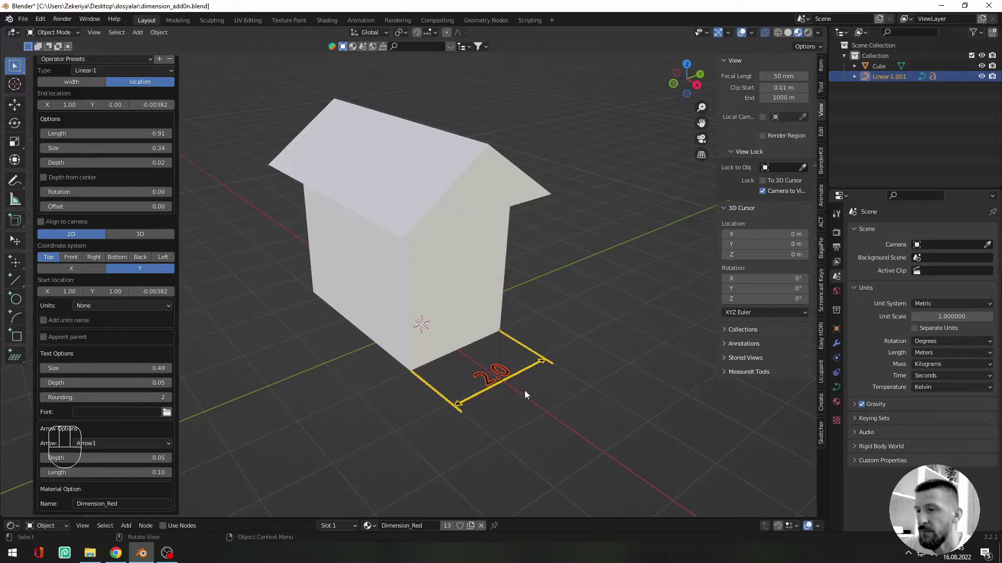
Add a linear dimension along the X axis to the long bottom edge of the house.
click(476, 330)
middle_drag(483, 359, 503, 356)
key(Tab)
click(566, 358)
key(Tab)
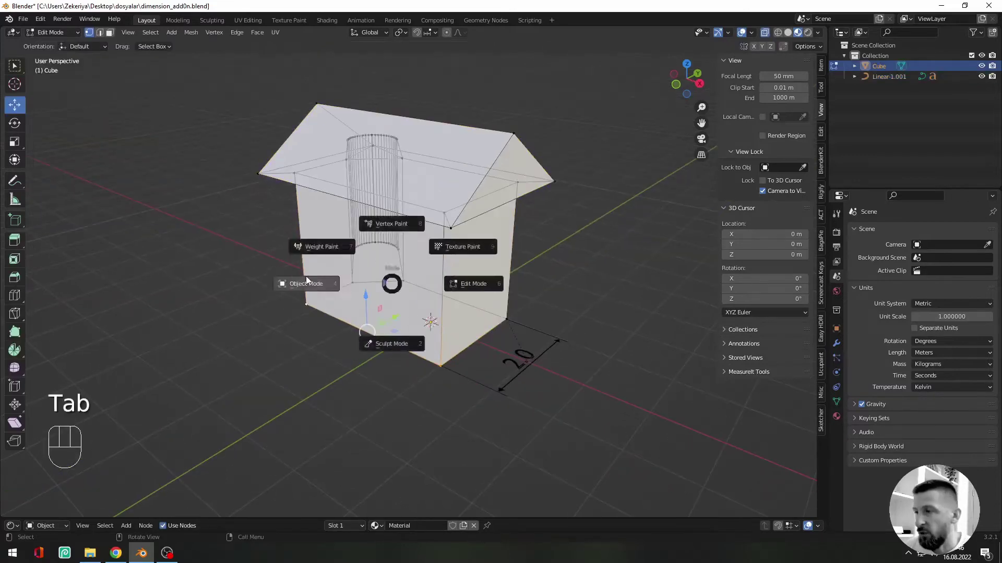
click(377, 284)
right_click(367, 240)
click(368, 239)
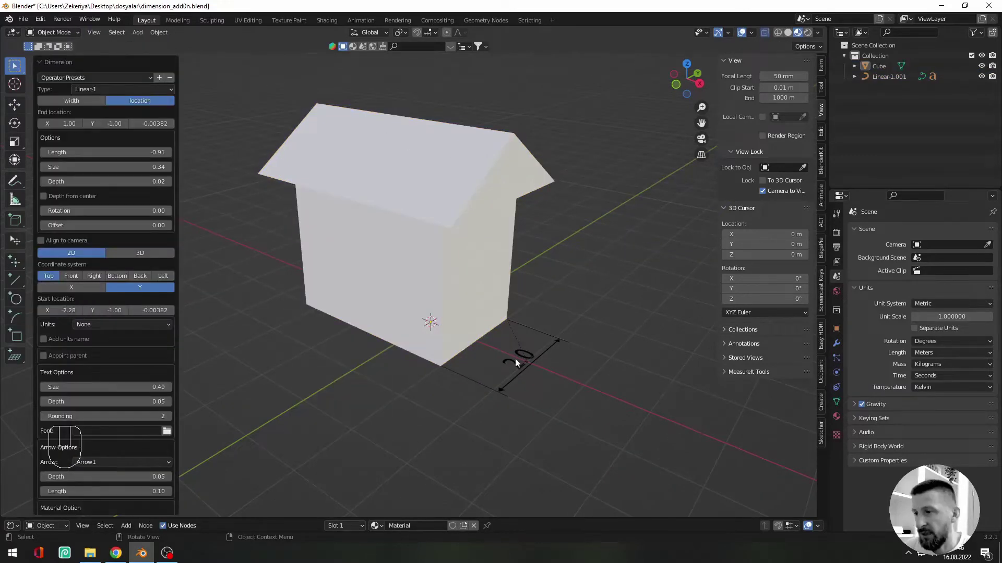
click(76, 289)
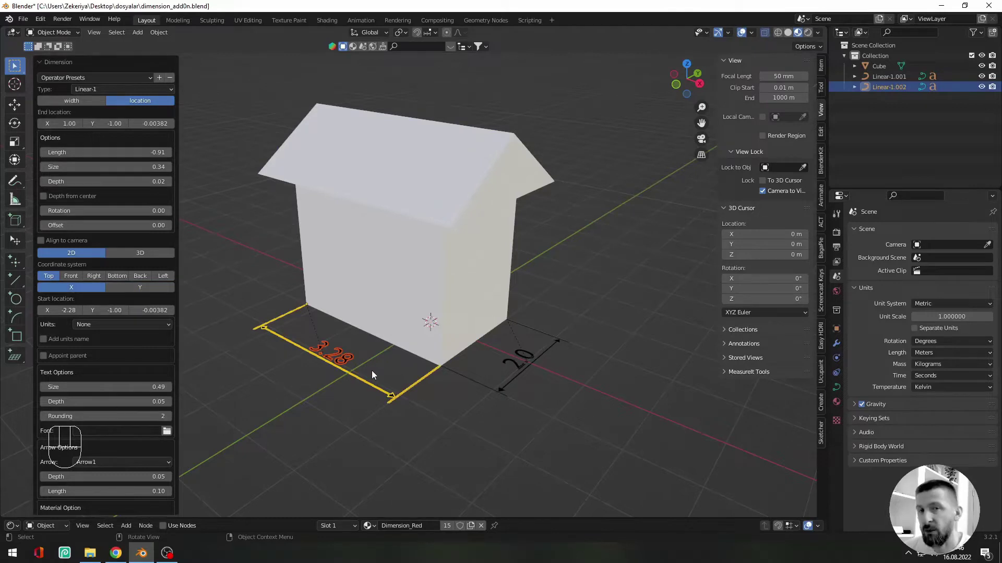
Add a linear dimension along the Y axis between the two bottom vertices of the house's narrow wall beside the rounded extension.
click(45, 60)
click(54, 508)
middle_drag(423, 307, 566, 304)
click(452, 297)
key(Tab)
click(390, 346)
shift+click(460, 360)
right_click(248, 194)
key(Tab)
right_click(209, 209)
click(208, 209)
click(118, 289)
Set the new dimension's length to 0.29, its units to cm with the unit name added, and its rounding to 1.
drag(128, 153, 166, 159)
click(78, 325)
click(97, 369)
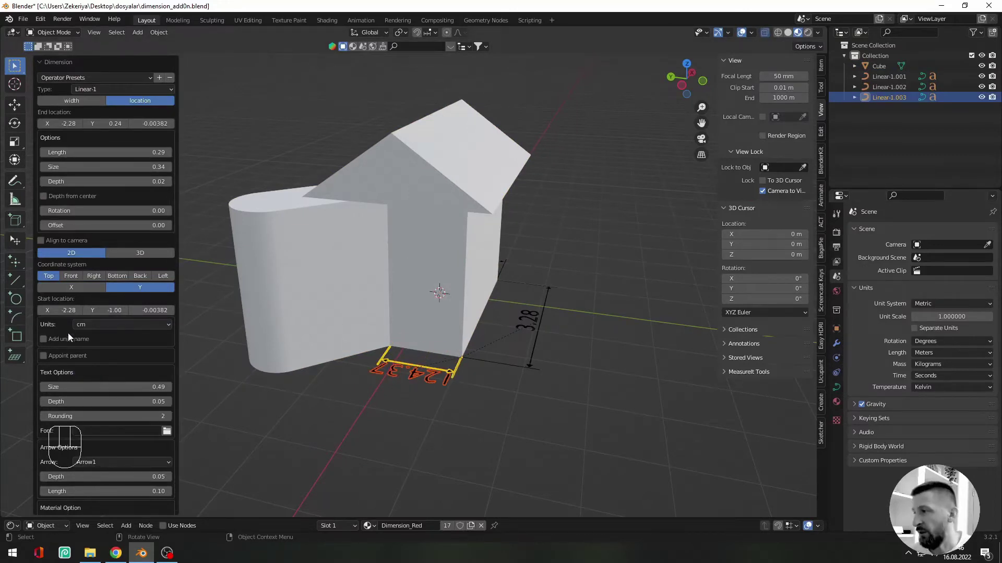
scroll(42, 401, down, 1)
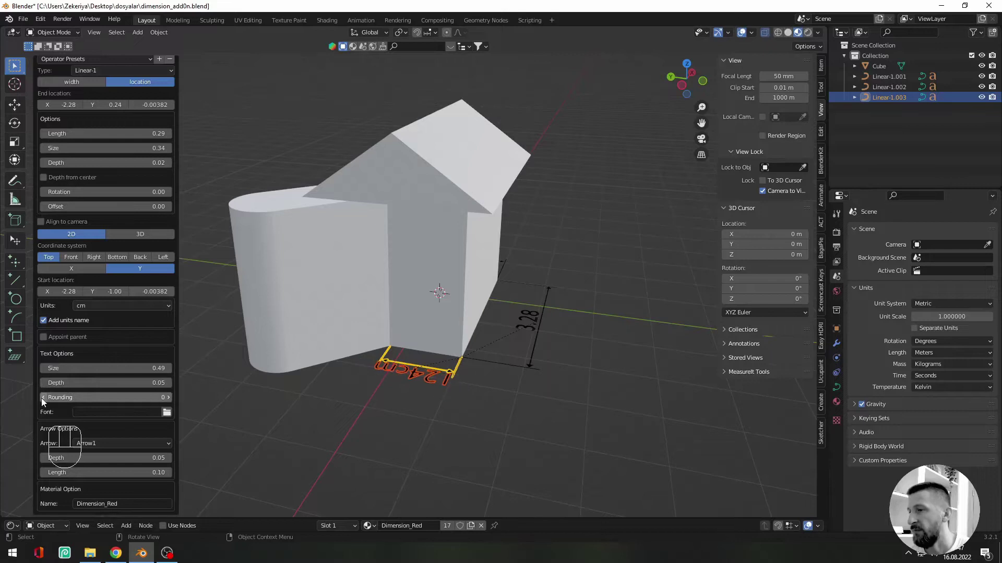
click(168, 399)
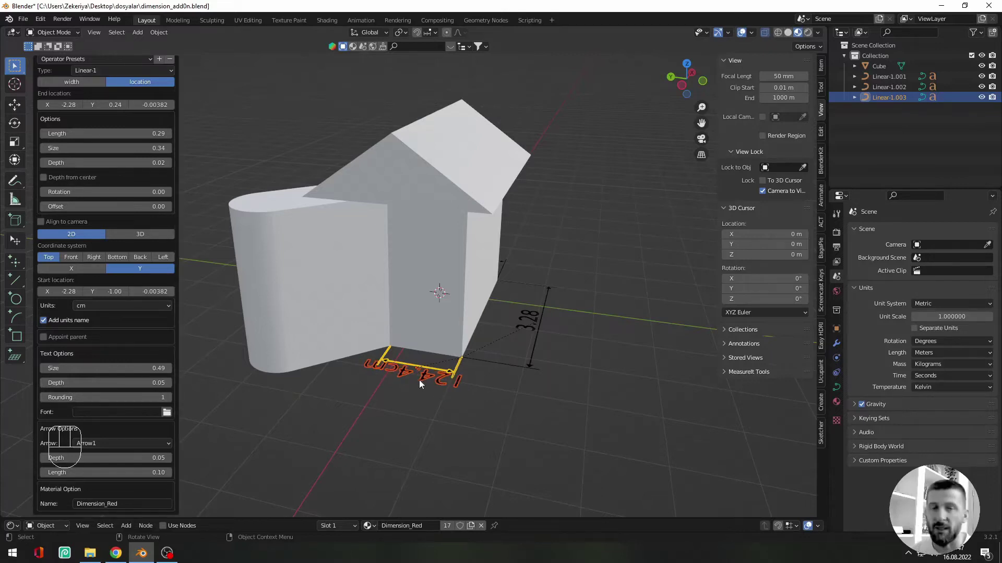
Lower the rounding of the selected dimension's text by one.
click(44, 398)
middle_drag(504, 341, 539, 342)
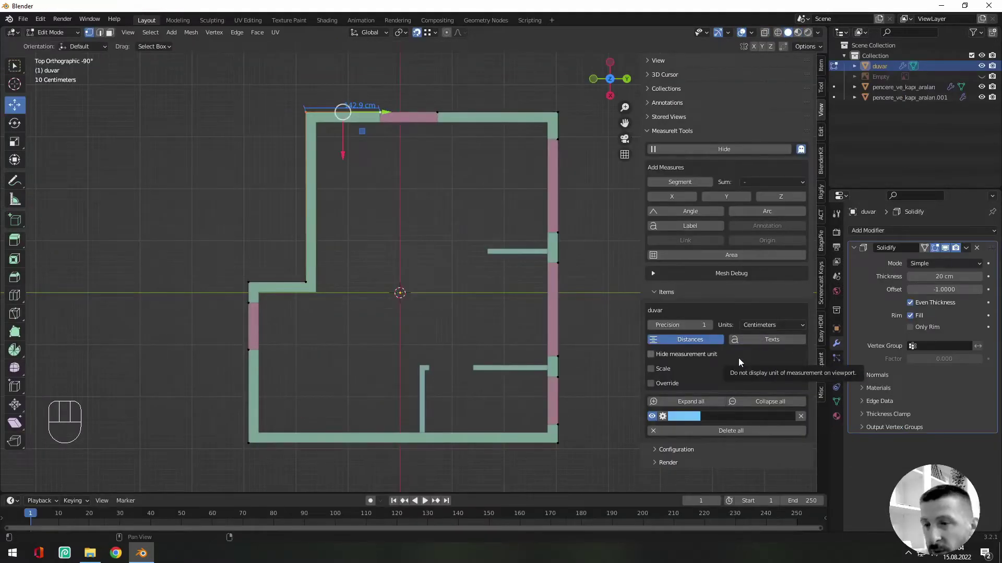
Replace the old measurement on the duvar walls with MeasureIt segment measurements along all outer wall edges.
key(2)
alt+shift+click(559, 286)
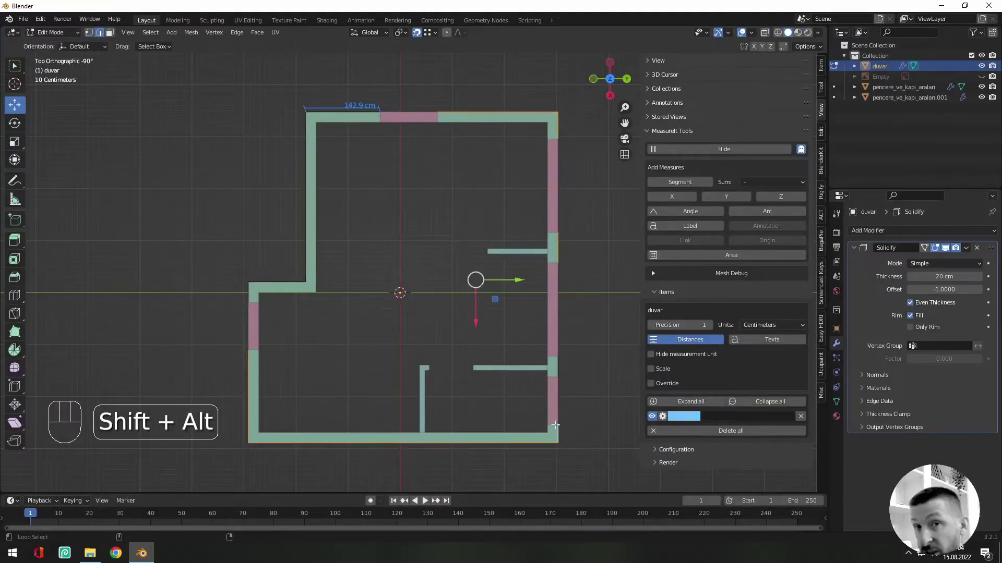
alt+shift+click(286, 281)
middle_drag(286, 281, 329, 292)
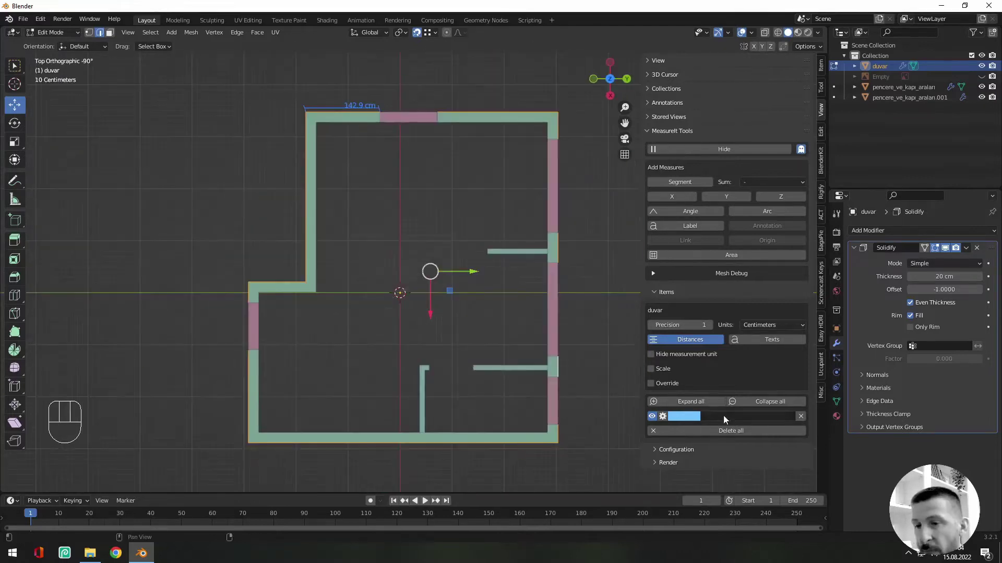
click(801, 417)
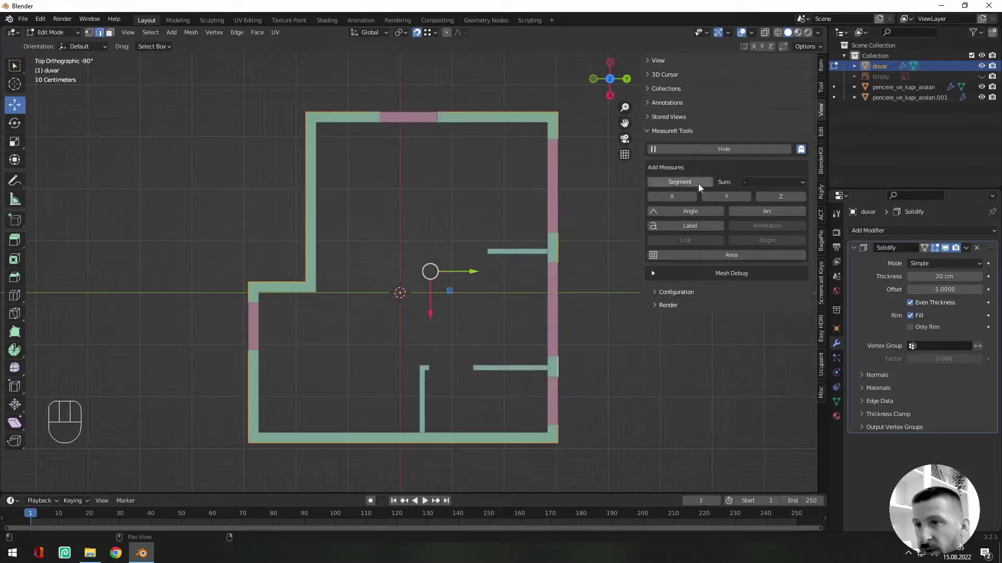
click(675, 184)
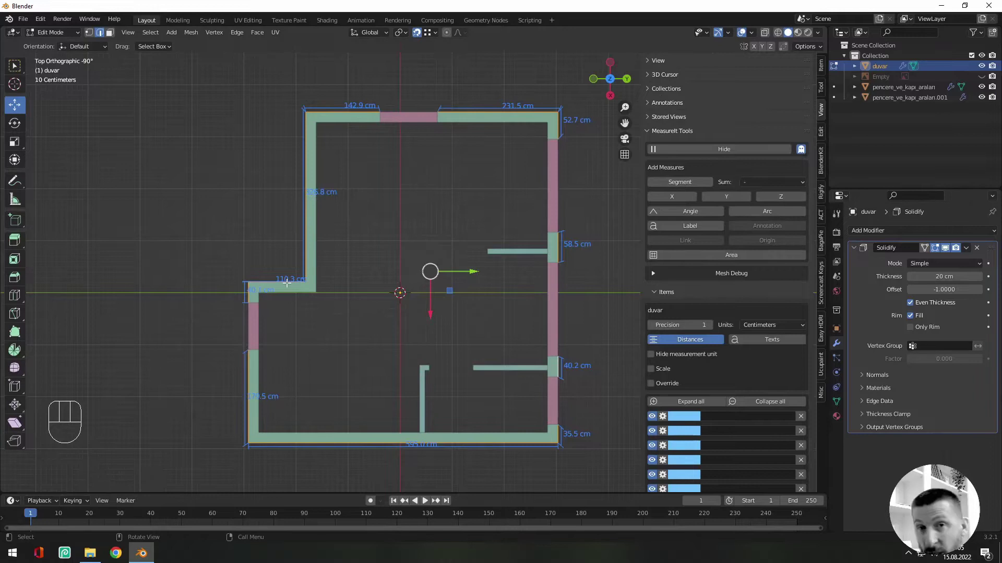
Rotate the label of the 40.1 cm wall measurement by 90 degrees and shift it outside the wall.
scroll(665, 299, down, 5)
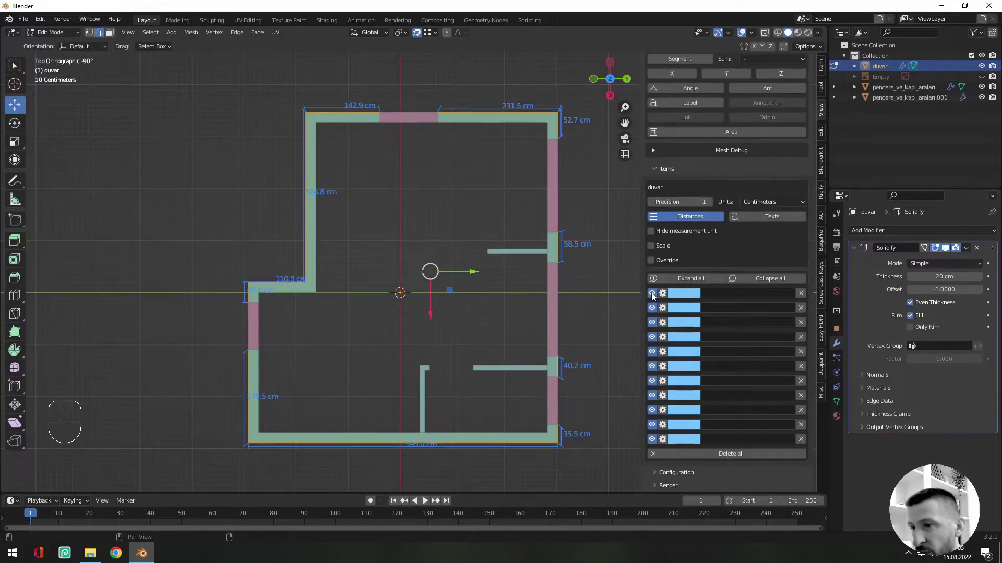
key(Tab)
click(680, 293)
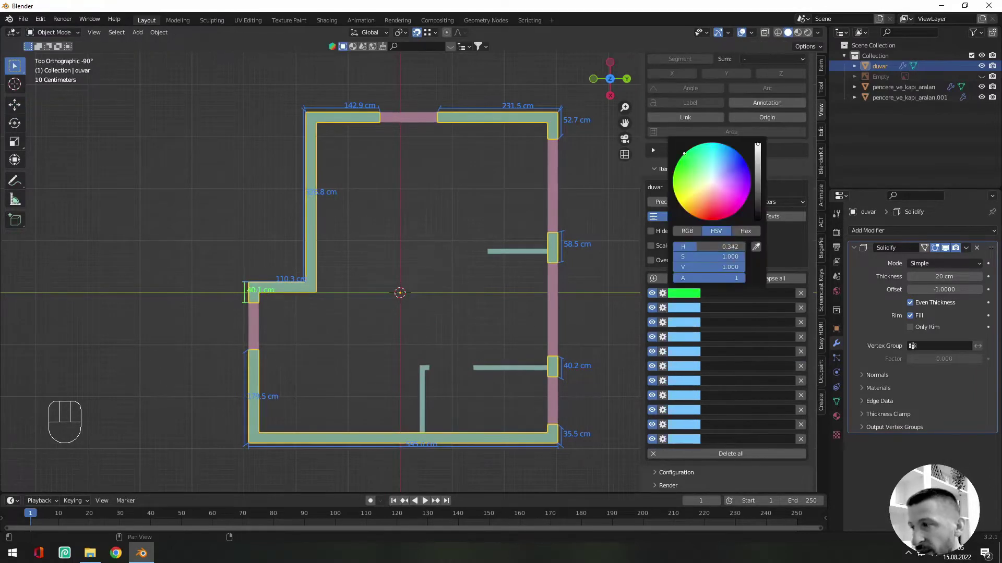
click(662, 293)
drag(725, 323, 804, 308)
drag(672, 322, 697, 322)
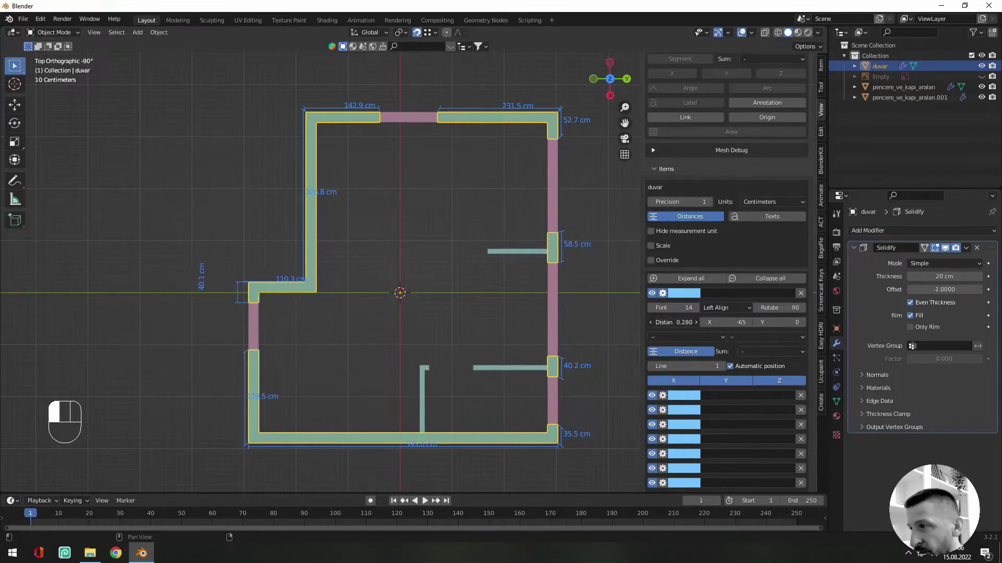
click(663, 293)
Raise the 110.3 cm label above its wall, and rotate the 326.8 cm label by 90 degrees beside its wall.
click(663, 308)
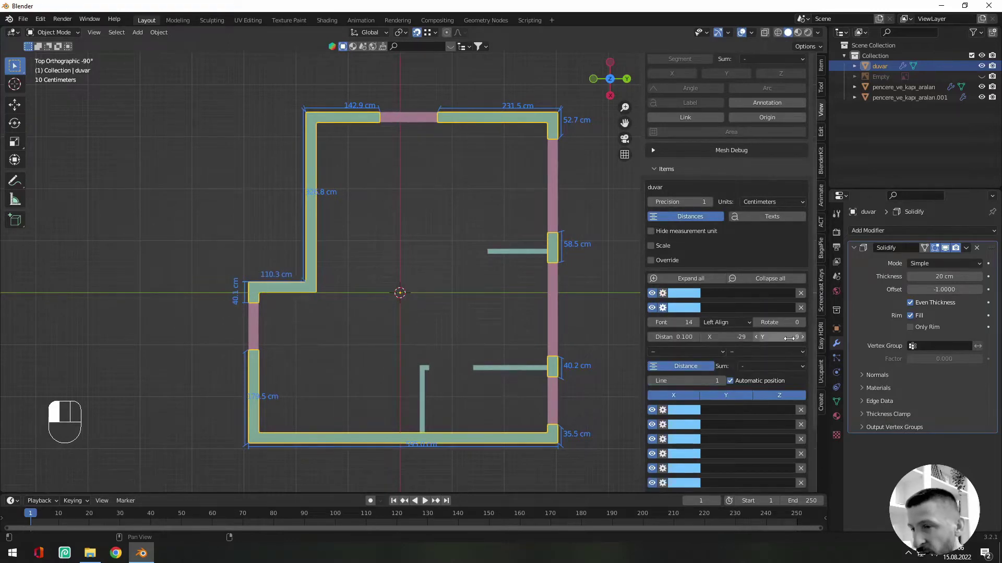
click(663, 308)
click(663, 322)
double_click(776, 338)
text(90)
mouse_move(726, 351)
mouse_down()
mouse_move(704, 351)
mouse_move(714, 367)
mouse_up()
click(662, 322)
Shift the labels of the 142.9 cm and 231.5 cm measurements so they sit centred above their wall segments.
click(663, 337)
drag(778, 366, 781, 366)
click(663, 337)
click(662, 351)
drag(727, 381, 708, 381)
mouse_move(778, 381)
mouse_down()
mouse_move(707, 370)
mouse_move(724, 385)
mouse_move(760, 385)
mouse_up()
click(662, 352)
Adjust the 595.0 cm and 179.5 cm measurement labels, rotating the 179.5 cm one by 90 degrees.
click(663, 425)
scroll(678, 422, down, 4)
click(663, 341)
click(662, 355)
double_click(776, 370)
text(90)
key(Return)
Add segment measurements to the selected edges of the interior partition walls.
click(426, 374)
key(Tab)
shift+click(510, 260)
shift+click(509, 260)
mouse_move(511, 261)
middle_down()
mouse_move(561, 206)
mouse_move(522, 256)
middle_up()
click(679, 182)
Colour the partition-wall measurements red and reposition the labels of the two horizontal partitions above their lines.
click(683, 445)
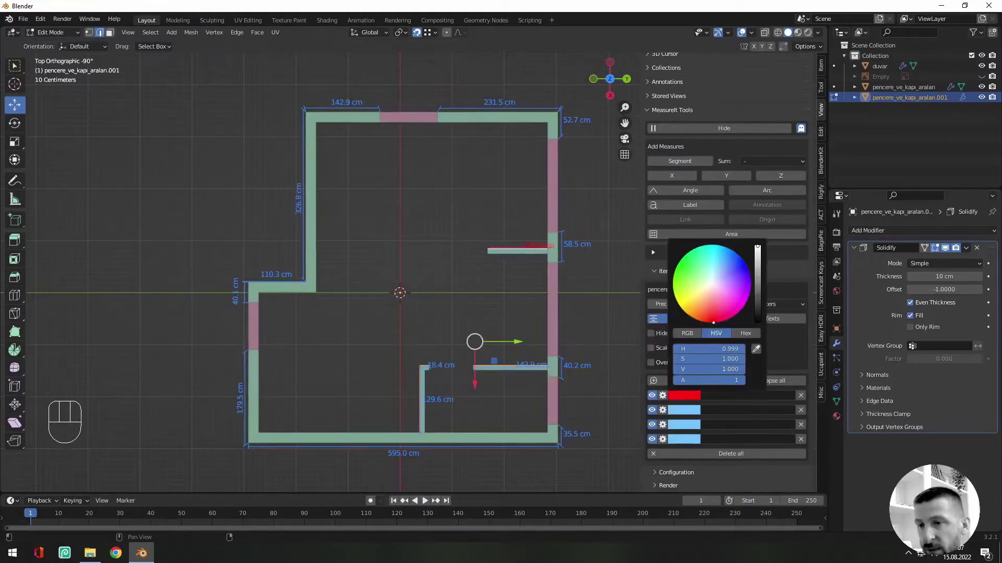
key(ctrl+z)
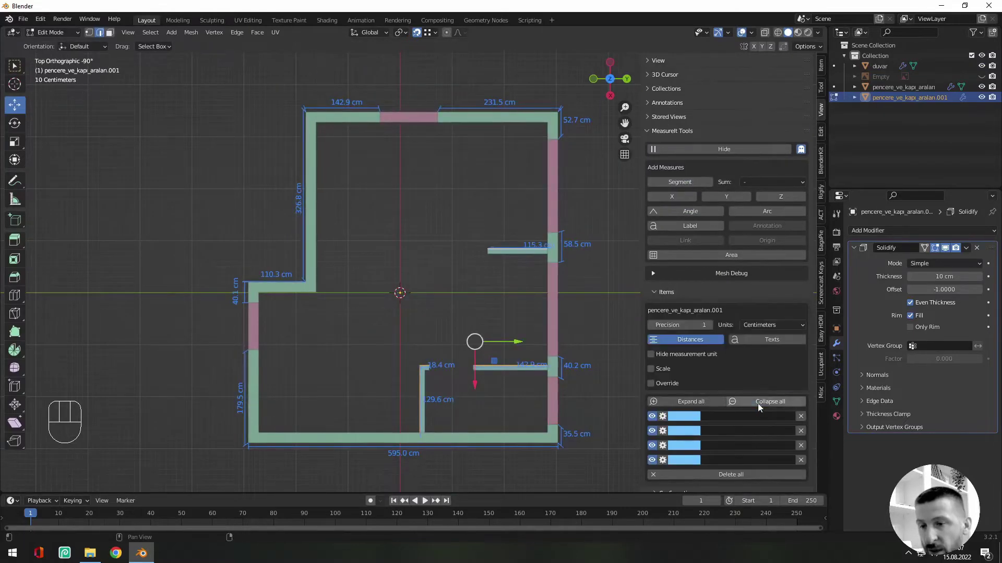
click(683, 416)
click(663, 416)
scroll(663, 338, down, 4)
scroll(663, 336, up, 4)
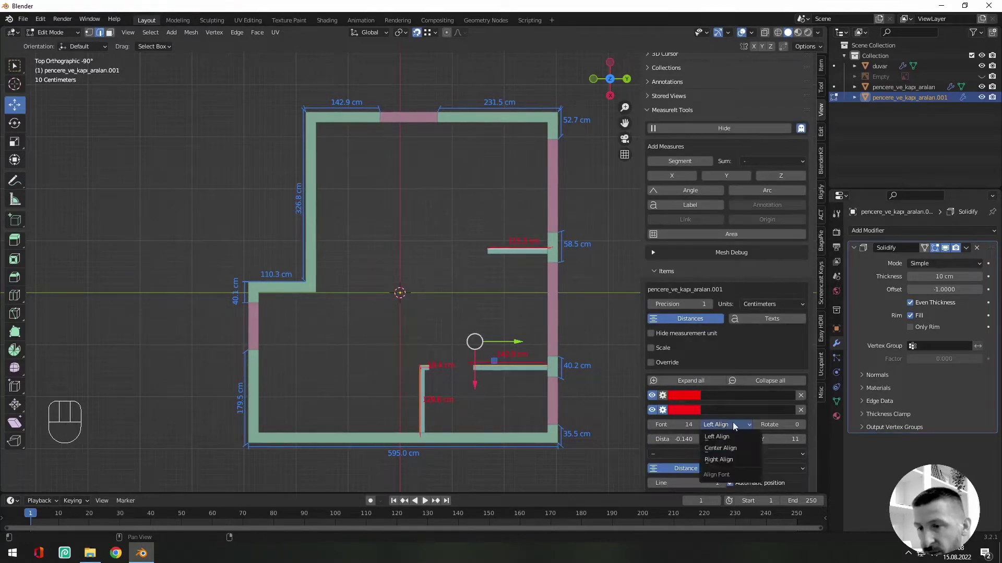
click(662, 410)
Reposition the 18.4 cm measurement's label and line so they sit above the short wall end.
click(663, 425)
scroll(664, 424, down, 2)
click(766, 398)
click(757, 426)
drag(776, 412, 790, 412)
drag(675, 412, 662, 412)
click(664, 384)
Rotate the vertical partition's measurement label by 90 degrees and set its text offset to X -7, Y -28.
click(663, 440)
click(778, 455)
click(757, 476)
click(740, 456)
click(743, 466)
drag(733, 469, 722, 469)
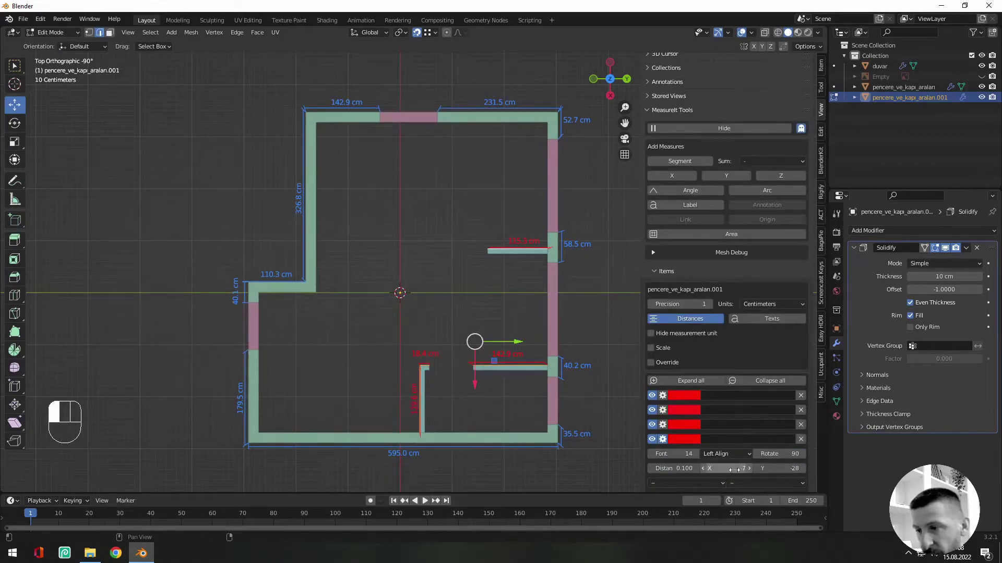
Leave mesh editing and label the first two partition measurements ara_seperator and ara_seperator_02.
key(Tab)
key(Tab)
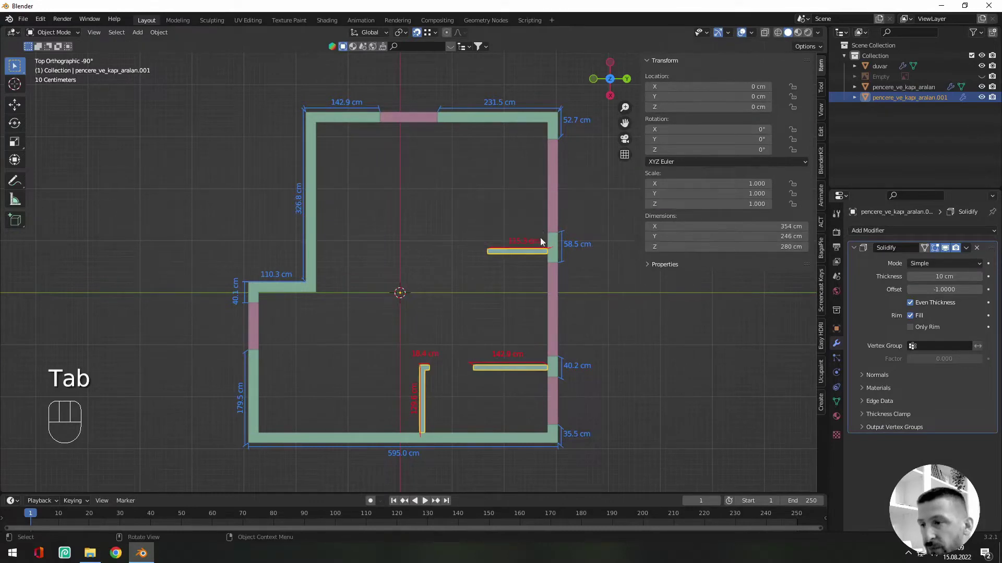
click(821, 110)
scroll(721, 341, down, 10)
double_click(723, 308)
key(ctrl+c)
key(ctrl+v)
double_click(728, 323)
text(_02)
key(Return)
Label the remaining two partition measurements _kapı_yanı and yan_kapı.
double_click(740, 337)
text(_)
text(yan_kapı)
key(Return)
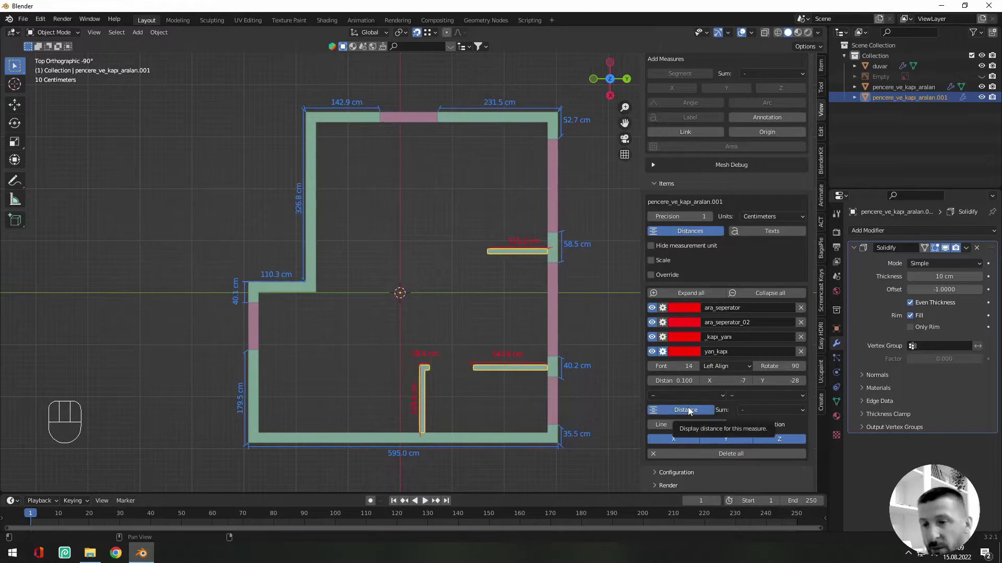
Put triangle arrowheads of size 15 on both ends of the ara_seperator measurement.
click(679, 295)
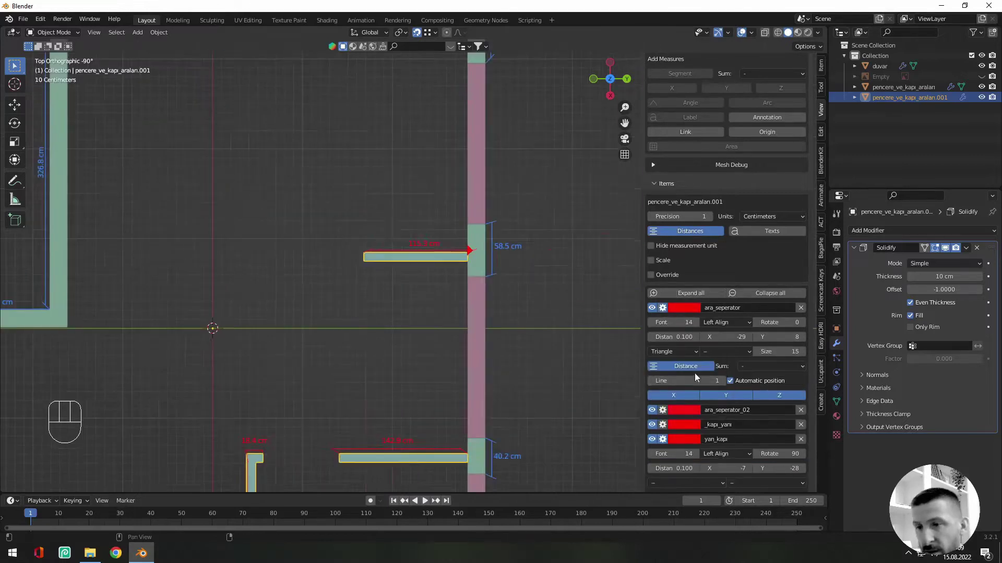
scroll(699, 398, down, 3)
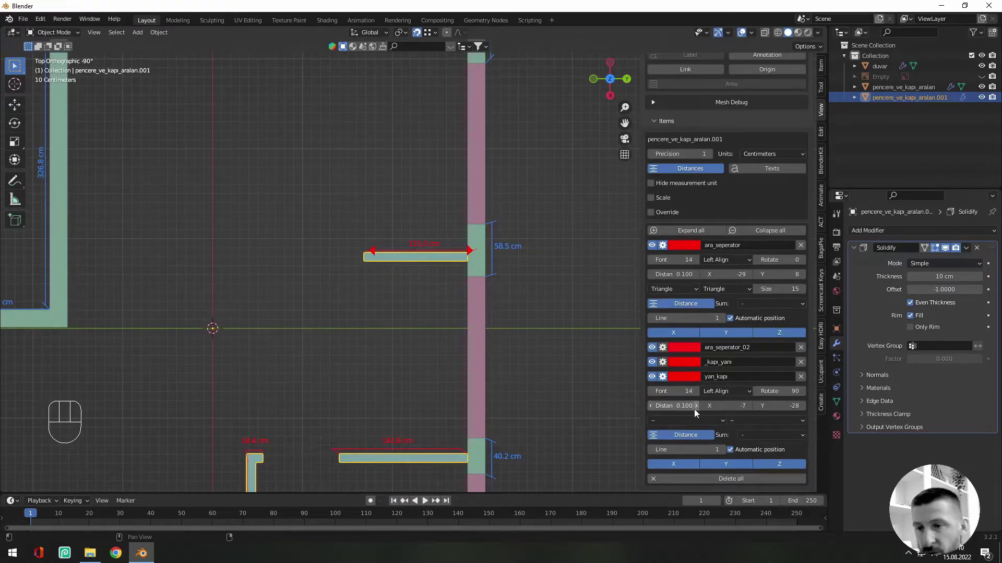
Try a line width of 4 and manual positioning at X -0.02, Y -0.49, Z -0.12 on the yan_kapı measurement.
scroll(696, 409, down, 1)
click(723, 425)
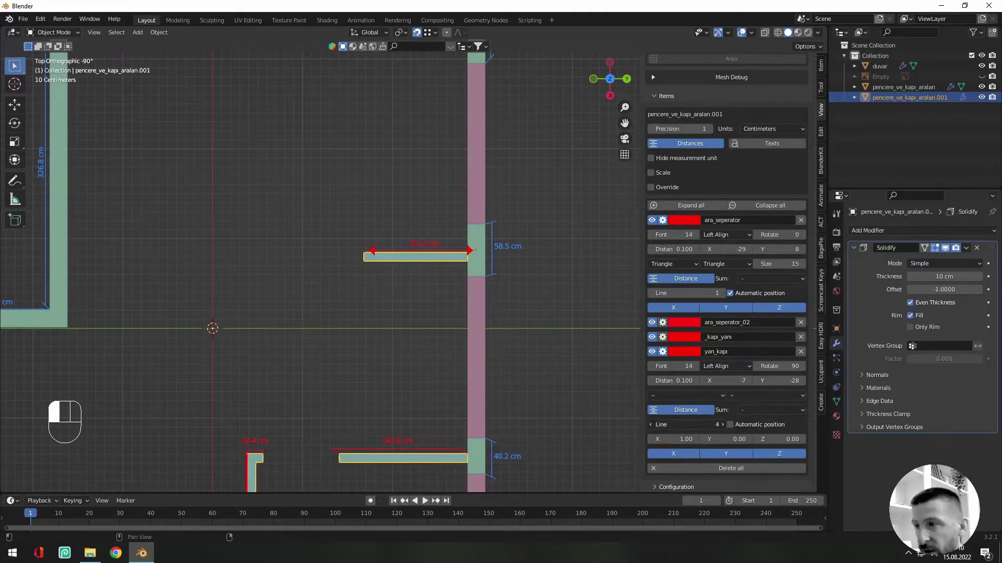
shift+middle_drag(230, 395, 260, 188)
click(730, 424)
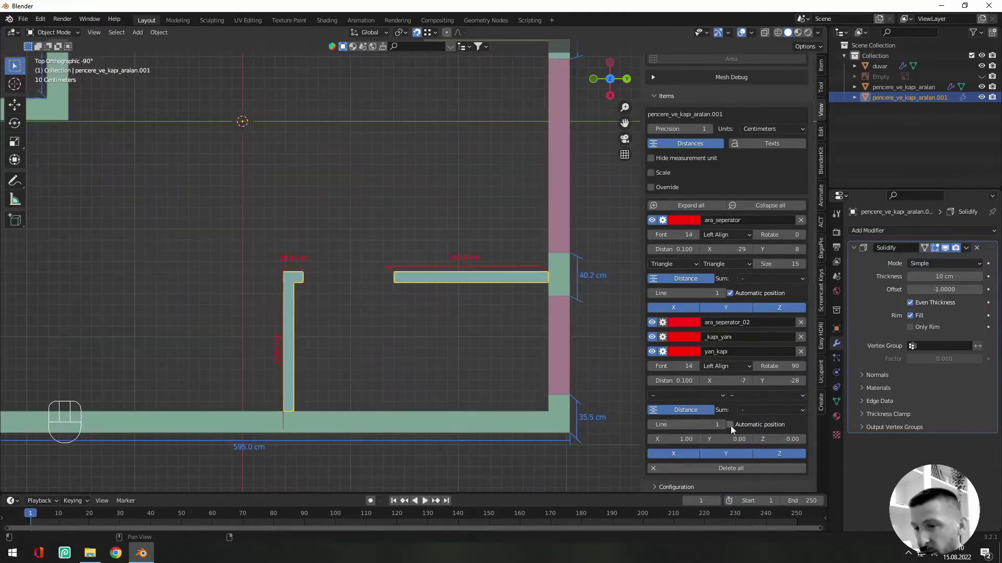
middle_drag(381, 317, 406, 292)
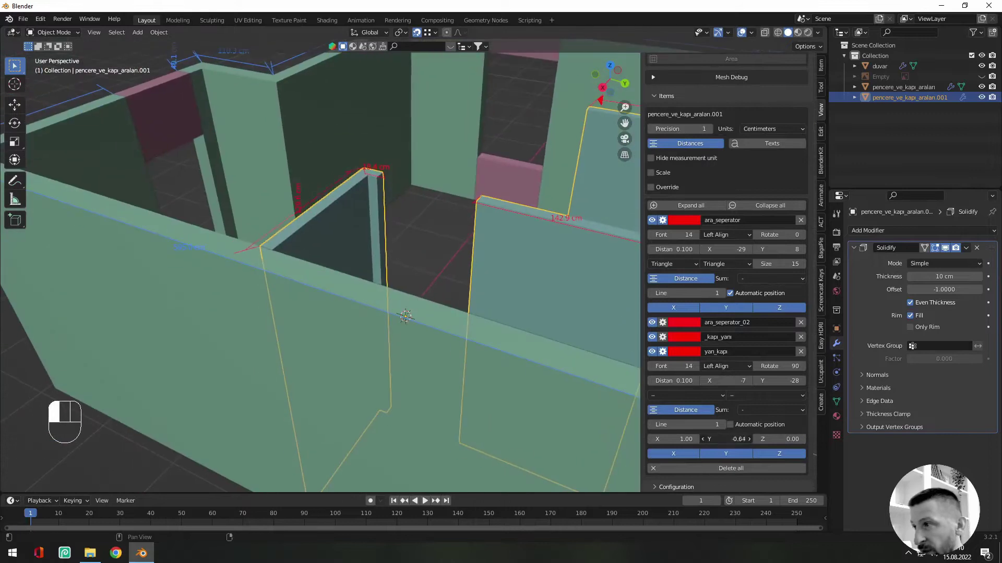
alt+middle_drag(438, 295, 434, 339)
mouse_move(678, 439)
mouse_down()
mouse_move(702, 439)
mouse_move(702, 424)
mouse_move(688, 429)
mouse_up()
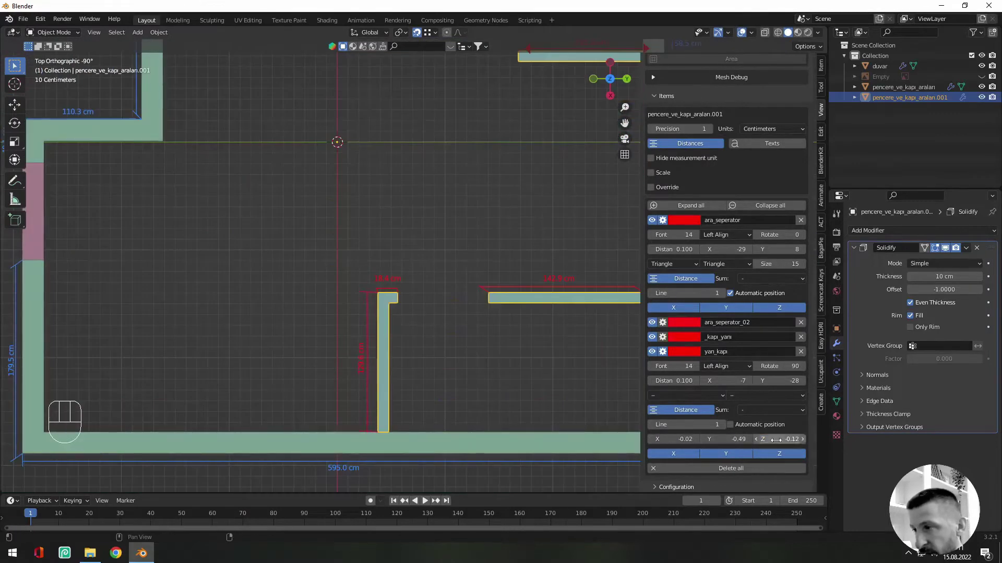
Give the yan_kapı measurement triangle arrowheads at both ends, a line width of 1 and automatic positioning.
drag(715, 396, 715, 429)
drag(704, 424, 698, 419)
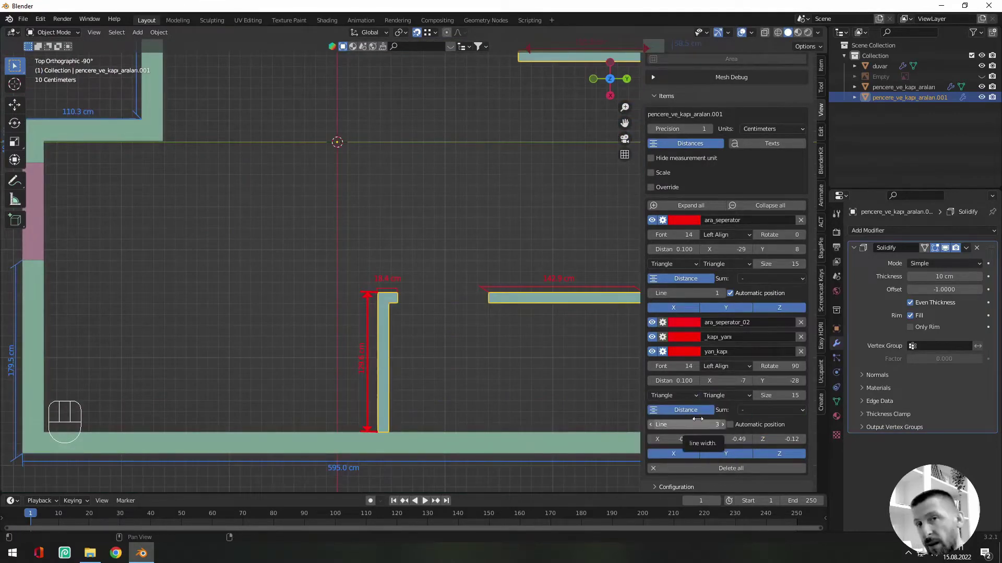
scroll(412, 353, down, 4)
click(737, 426)
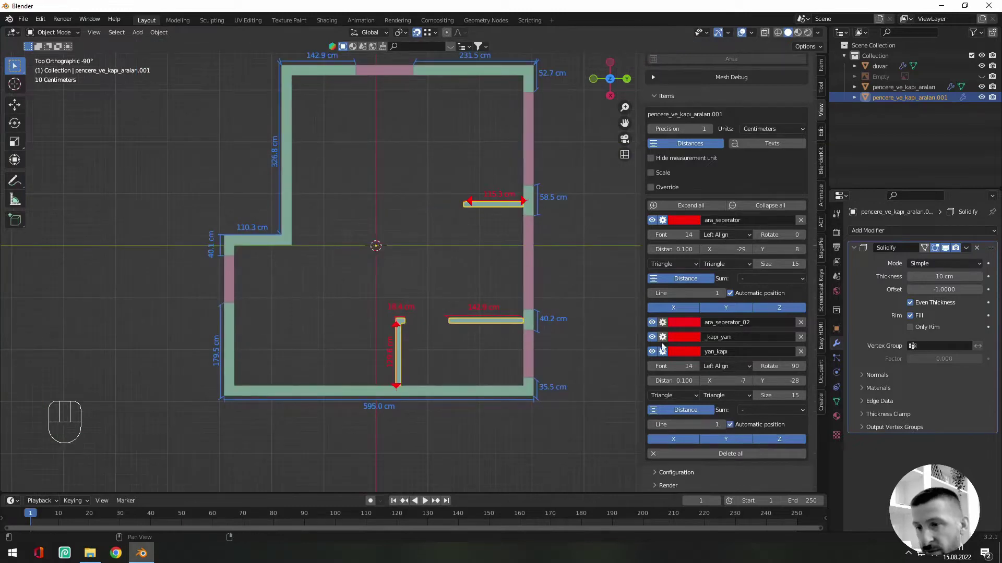
click(662, 351)
Add segment measurements to the outer edges of all pink window and door openings.
shift+middle_drag(379, 78, 383, 125)
click(382, 123)
key(Tab)
shift+click(237, 329)
shift+click(536, 315)
shift+click(536, 198)
shift+click(537, 402)
click(676, 183)
Recolour the five window and door opening measurements in orange tones.
scroll(679, 334, down, 3)
click(683, 381)
click(696, 312)
click(684, 396)
click(696, 326)
click(684, 410)
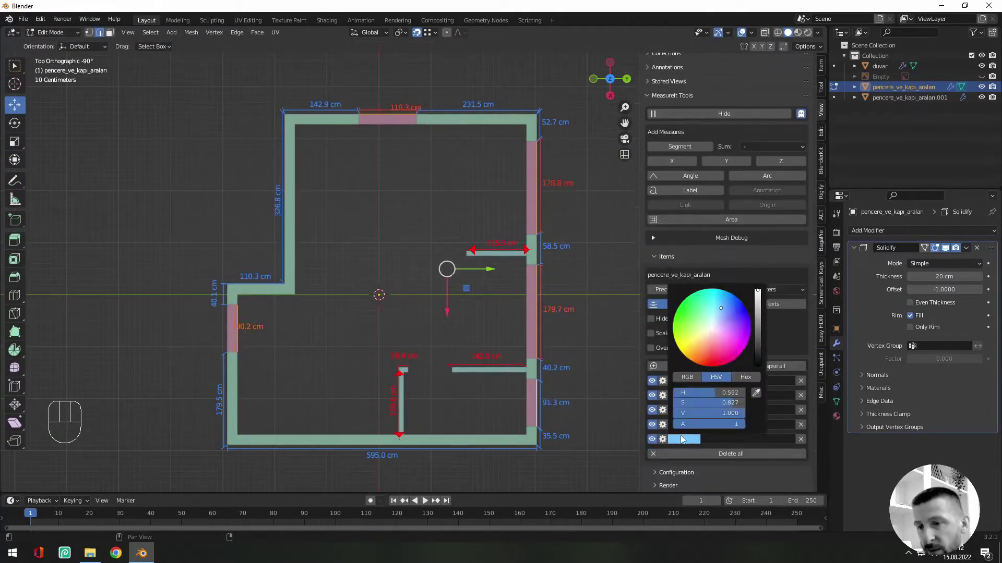
click(684, 439)
Override the colour and font of all measurements with black, font size 19 and centre alignment.
key(Tab)
click(673, 348)
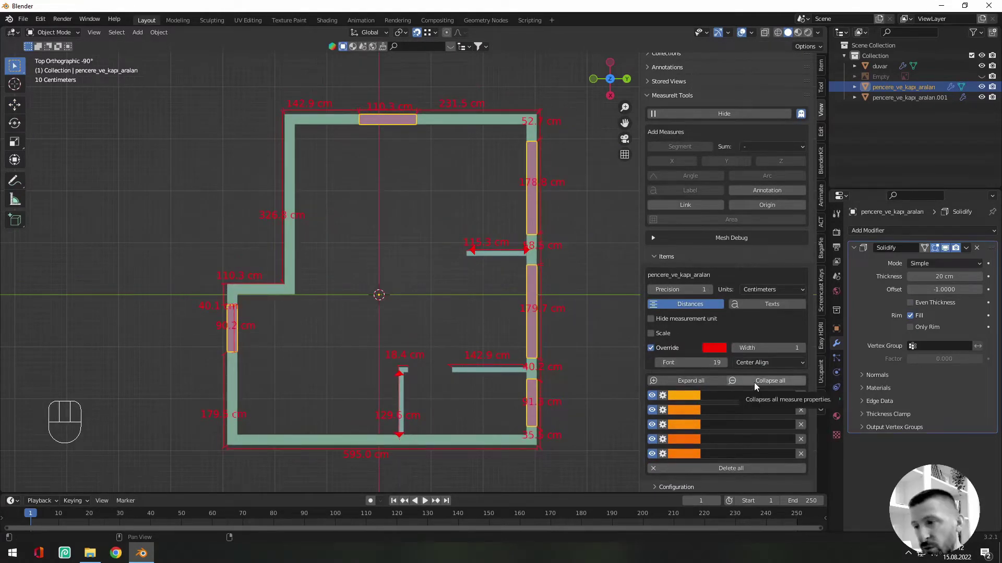
click(713, 348)
click(789, 274)
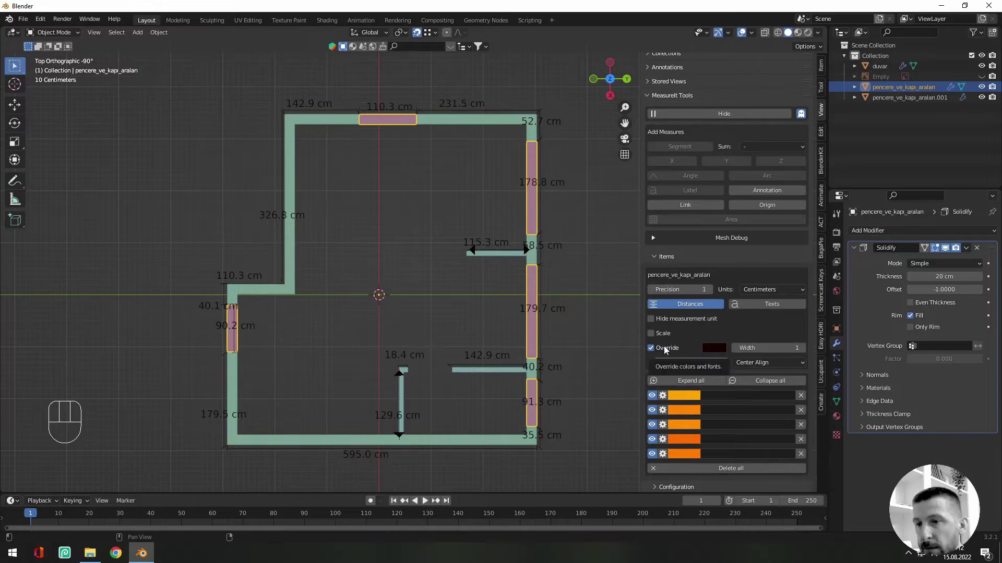
Add an annotation in the middle of the room and set its text to "Banyo Ölçüler".
click(762, 194)
key(g)
click(390, 276)
key(g)
click(383, 282)
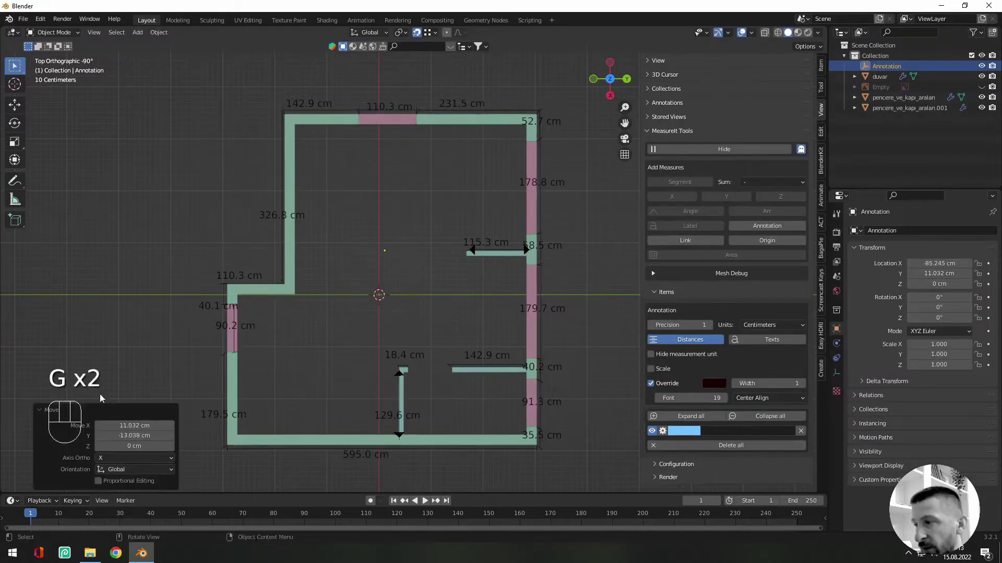
click(730, 433)
text(Banyo Ölcüler)
key(Return)
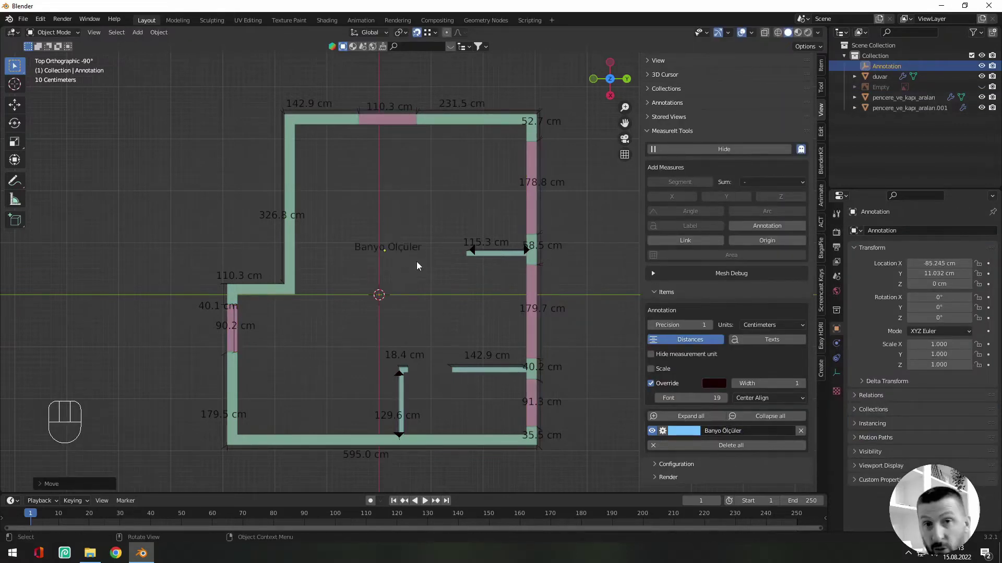
Open the interior partition walls for vertex editing.
click(493, 267)
key(Tab)
key(1)
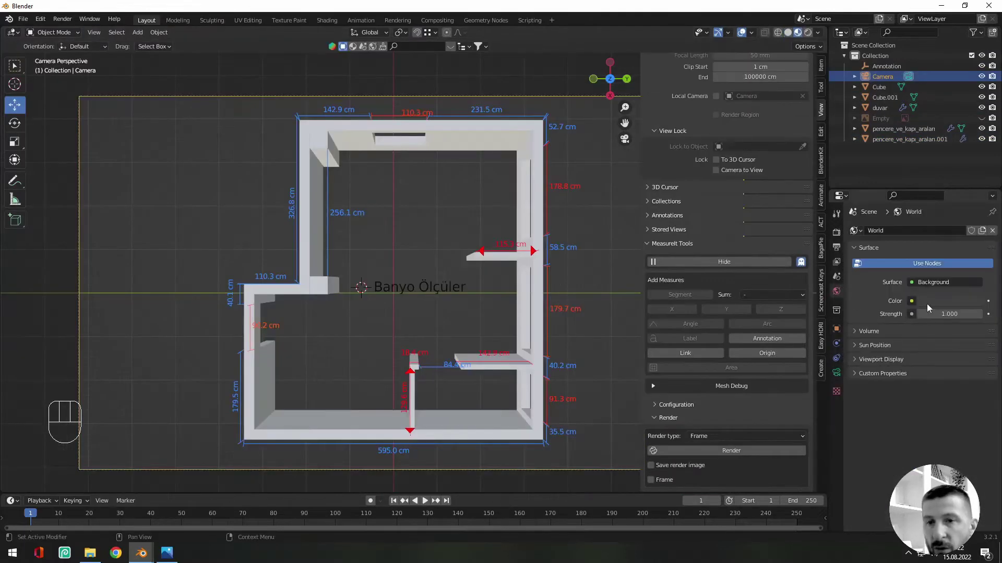
Set the world background colour to white, show the viewport in rendered shading and render the camera view.
click(926, 303)
drag(974, 201, 973, 147)
click(807, 32)
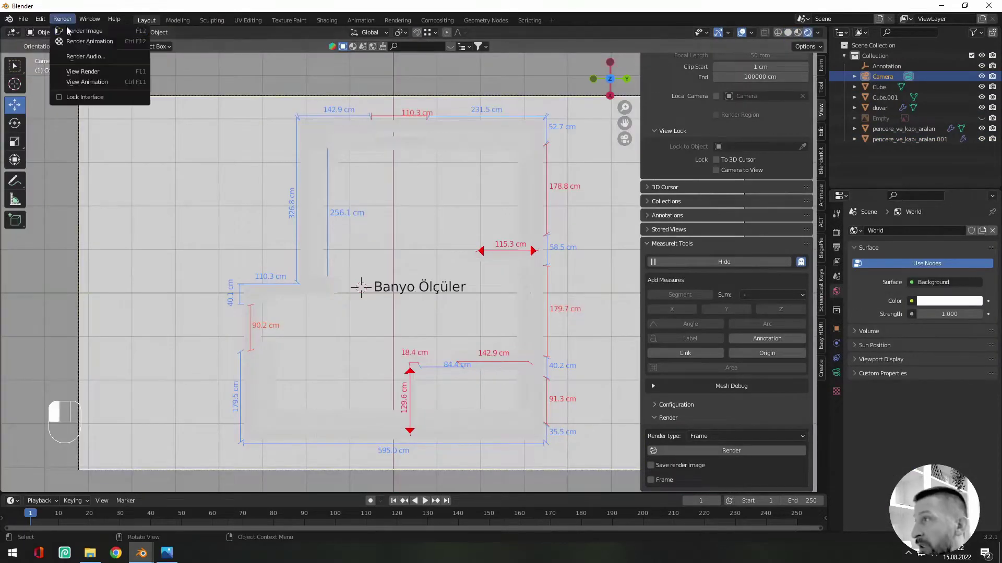
key(F12)
click(940, 9)
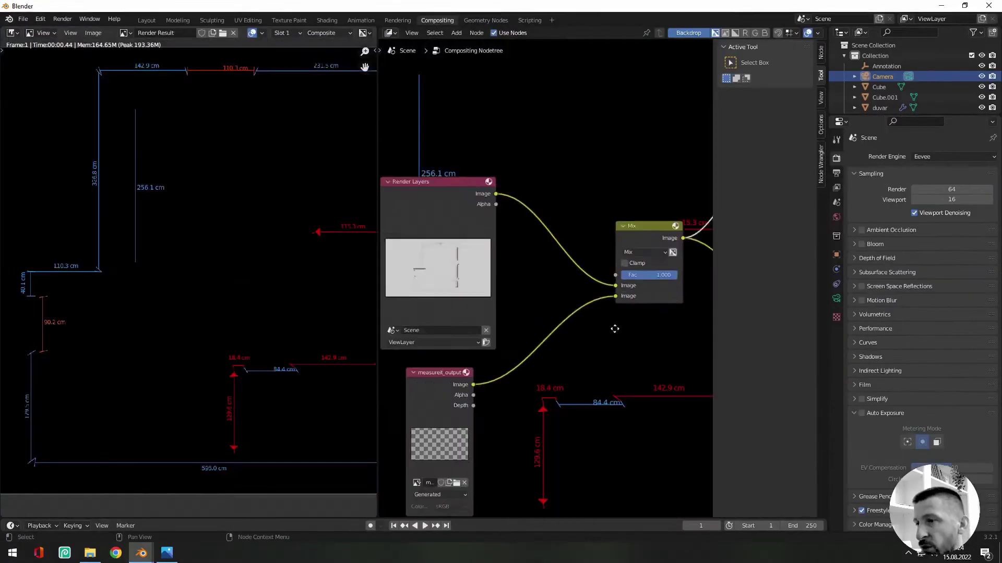
Examine the composited measurement render, and open the image banyo_ölçülü_modelleme_02 to inspect its dimensions.
scroll(243, 188, up, 4)
scroll(223, 208, down, 4)
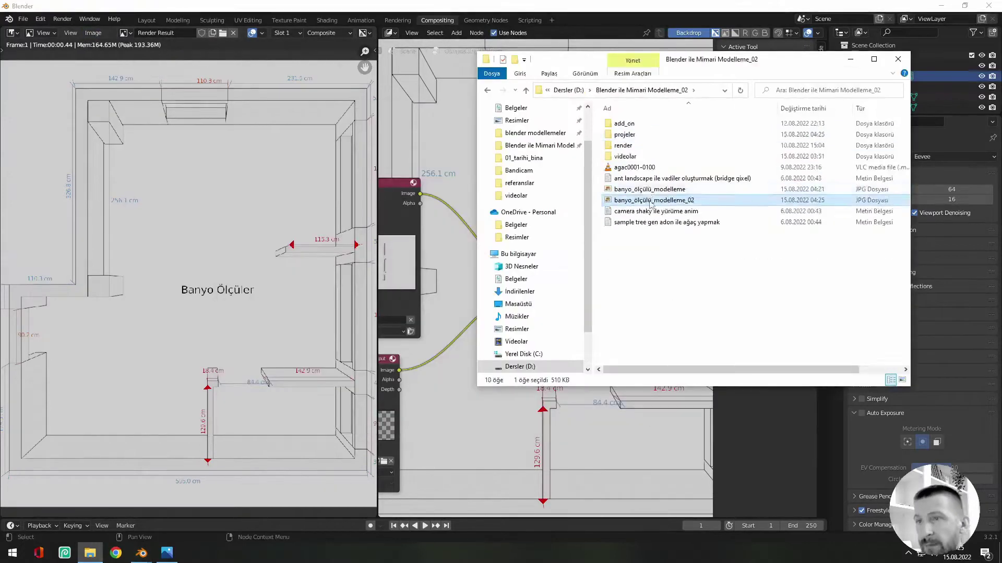
double_click(651, 200)
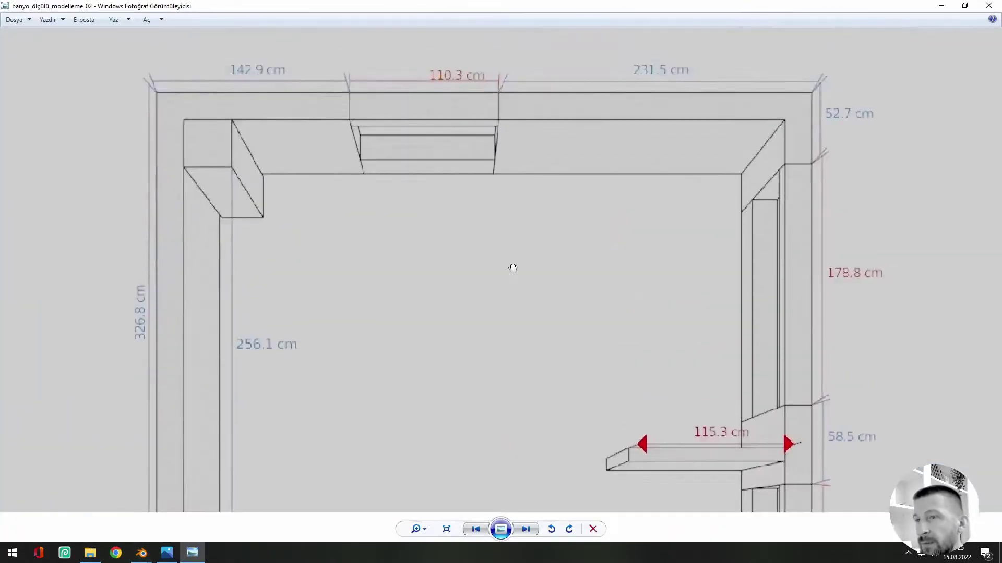
scroll(521, 198, down, 3)
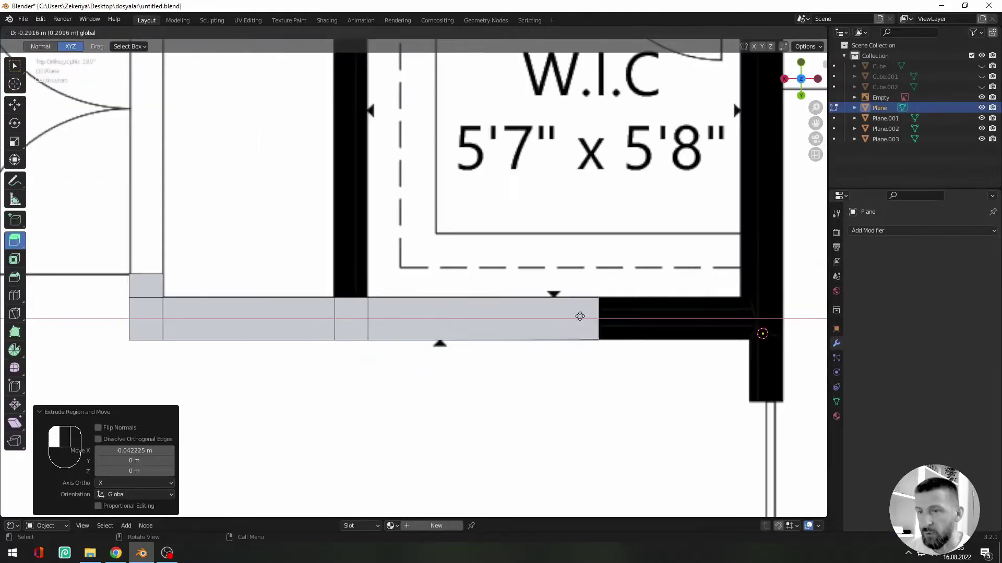
Extrude the wall strip below the W.I.C. to the exterior corner and up the exterior wall beside the closet.
drag(581, 315, 752, 315)
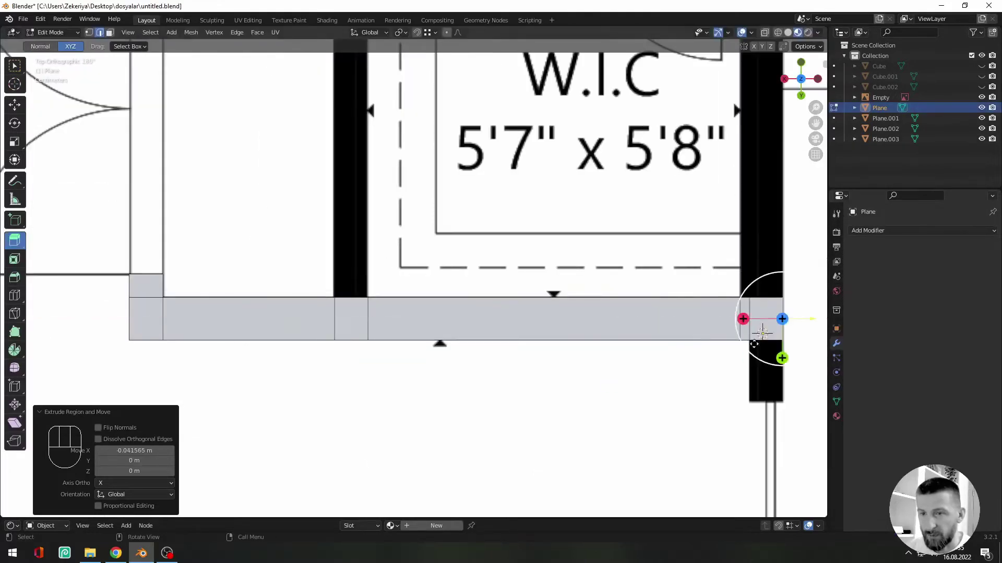
shift+middle_drag(767, 336, 673, 360)
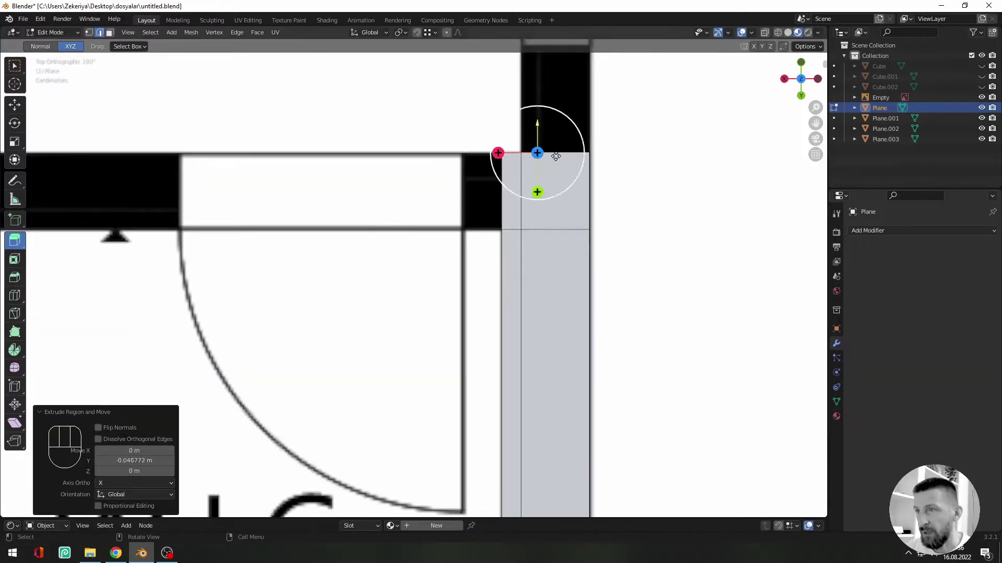
Duplicate the wall's end edge, move it past the window opening and extrude it along the master bedroom's exterior wall.
scroll(523, 316, down, 5)
key(shift+d)
right_click(498, 298)
click(15, 105)
drag(498, 365, 498, 223)
click(14, 240)
shift+middle_drag(497, 223, 496, 346)
drag(496, 346, 496, 96)
Extrude the wall strip around the master bedroom's far corner, along its outer wall and down its opposite side wall.
shift+middle_drag(501, 104, 511, 411)
drag(507, 401, 507, 190)
drag(623, 175, 46, 174)
click(95, 185)
drag(306, 177, 306, 474)
Extrude the wall above the W.I.C. from the exterior wall past the closet partition to the double-door opening.
shift+middle_drag(306, 473, 198, 257)
scroll(586, 299, up, 3)
click(714, 312)
drag(675, 313, 416, 313)
drag(416, 313, 225, 313)
shift+middle_drag(225, 313, 209, 124)
Bridge the facing edges to form the closet partition, and straighten both of its sides by scaling their vertices to 0.
right_click(406, 149)
click(448, 251)
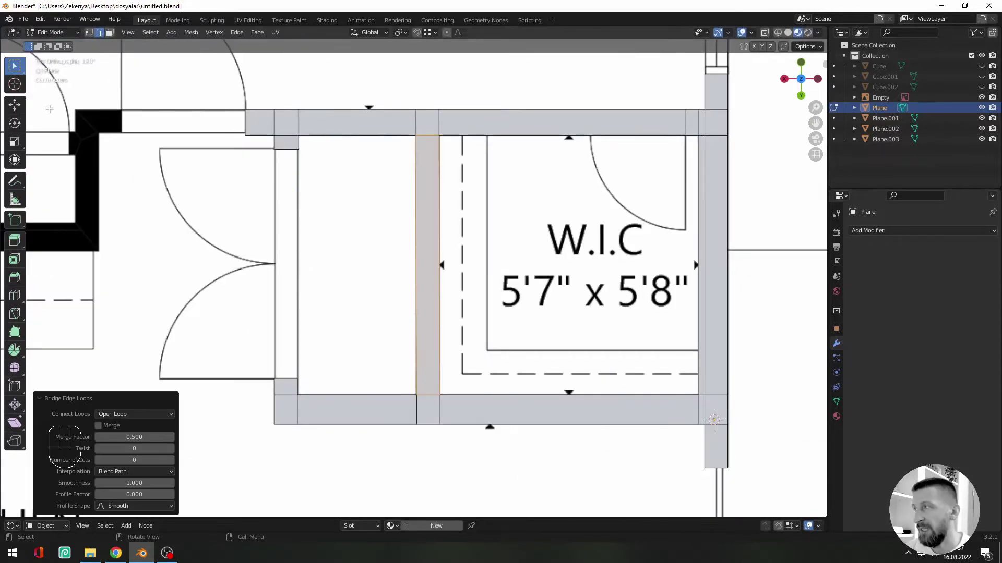
click(89, 32)
drag(396, 93, 426, 444)
click(15, 141)
drag(377, 267, 398, 285)
text(0)
drag(429, 93, 455, 443)
drag(400, 266, 799, 285)
text(0)
Extrude all the traced wall faces upward to full wall height above the floor plan.
scroll(548, 291, down, 4)
middle_drag(548, 291, 563, 173)
key(a)
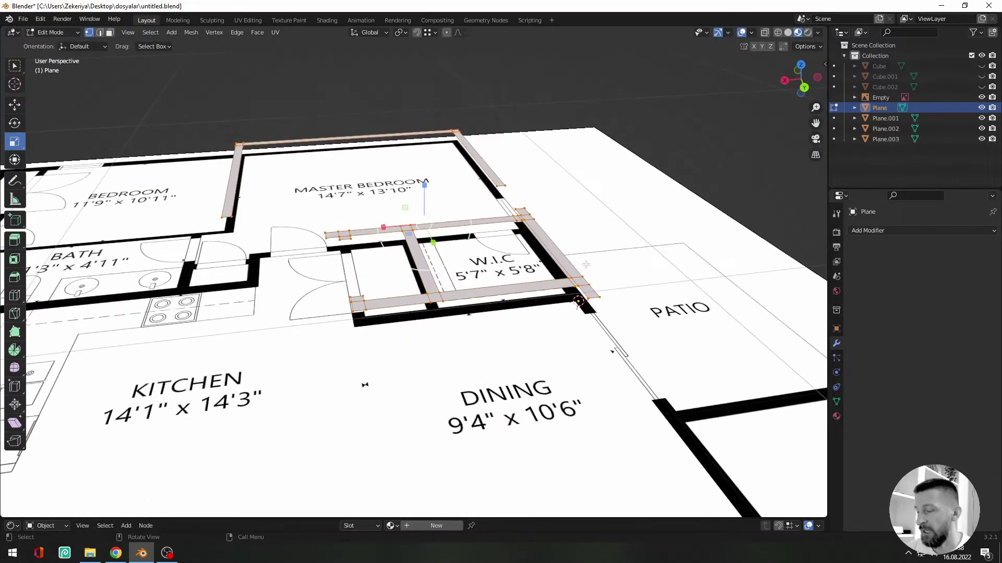
key(e)
click(553, 157)
middle_drag(516, 230, 715, 201)
key(Tab)
key(Tab)
middle_drag(373, 284, 454, 274)
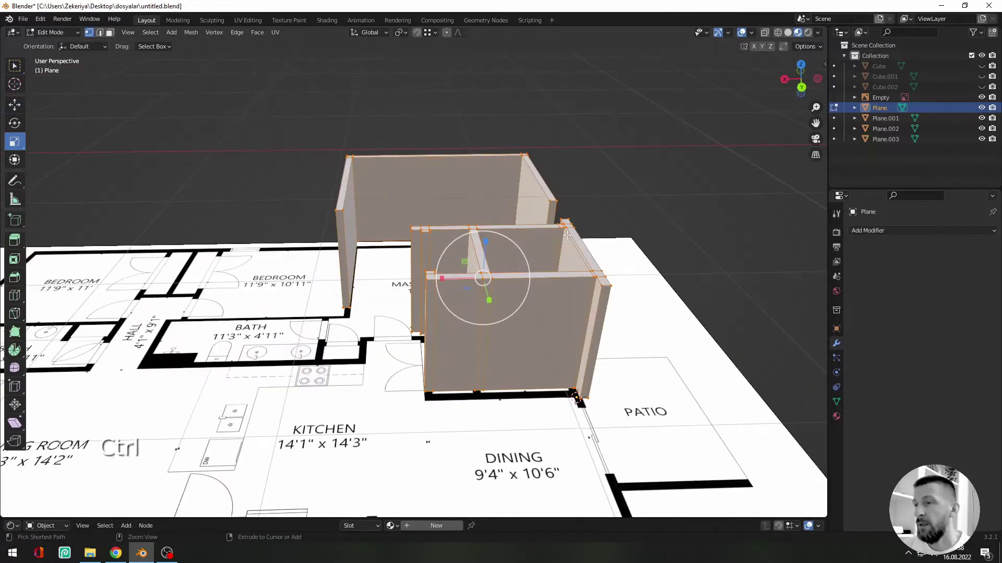
key(F3)
key(BackSpace)
key(Escape)
key(2)
key(a)
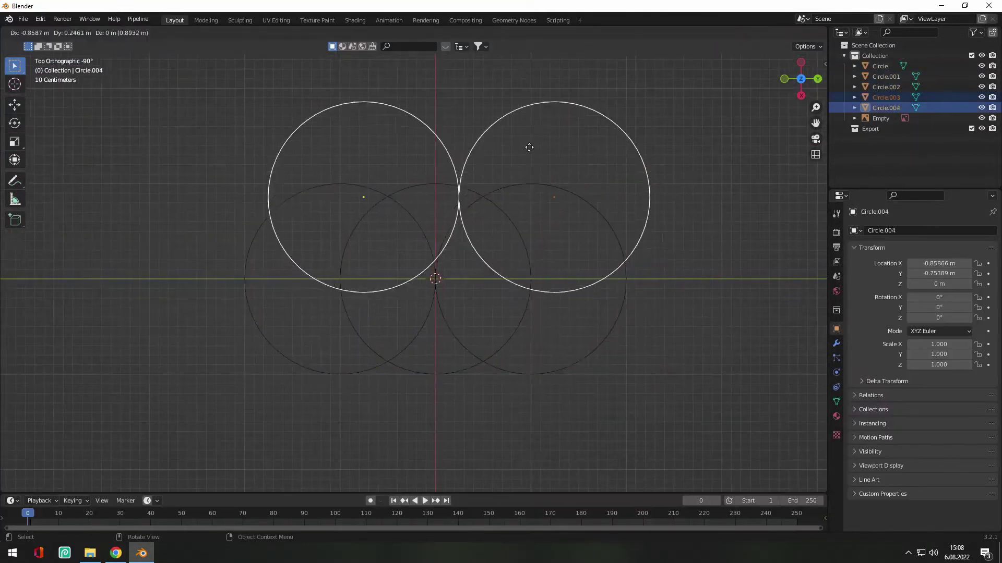
Rotate the two duplicated circles by 90° and join all five circles into one object.
text(r90)
key(Return)
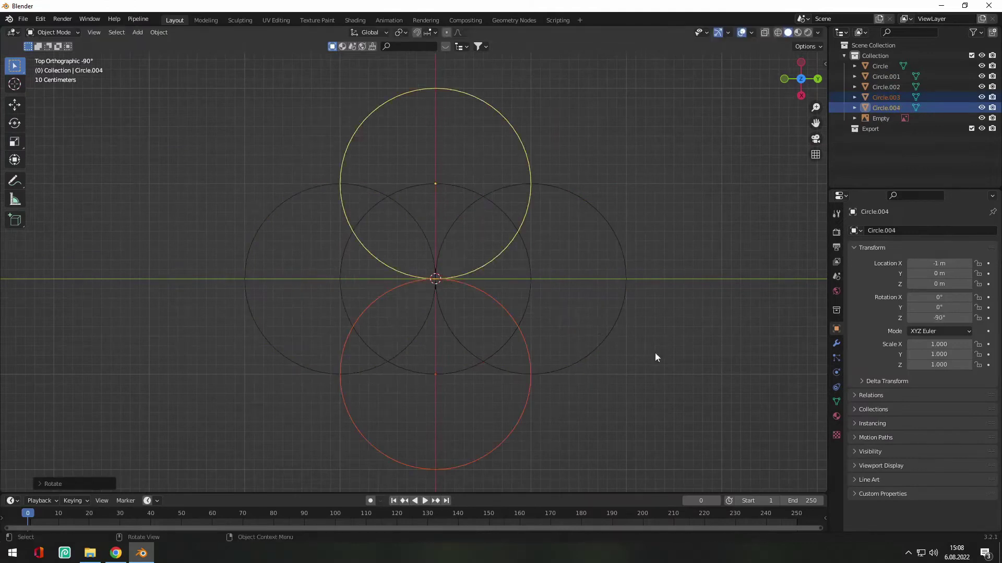
key(a)
key(n)
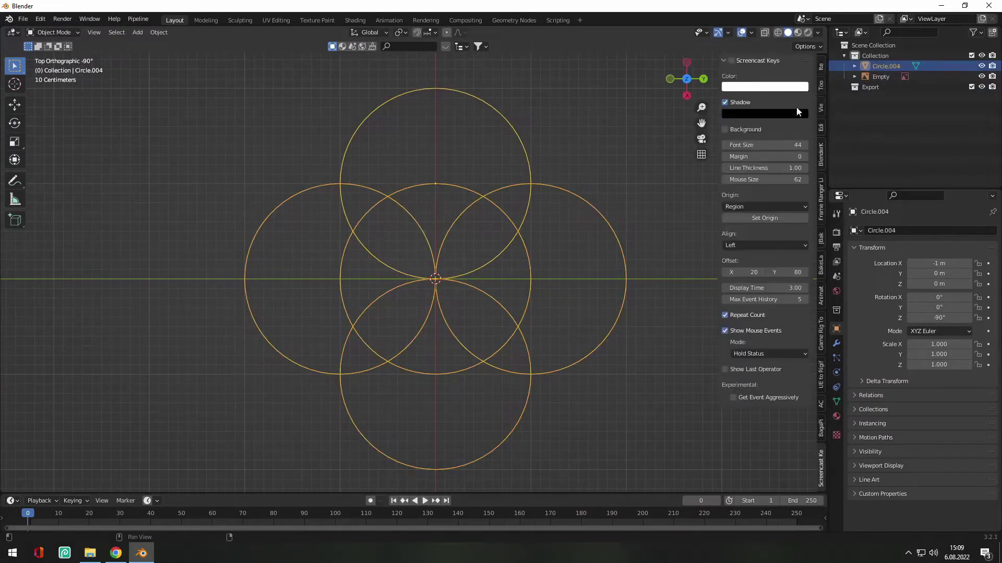
key(n)
key(ctrl+j)
Delete the overlapping inner arcs of the joined circles, keeping only the four-lobed outer outline.
key(Tab)
drag(336, 186, 515, 379)
key(alt+a)
key(c)
mouse_move(386, 206)
mouse_down()
mouse_move(532, 307)
mouse_move(335, 274)
mouse_up()
key(Escape)
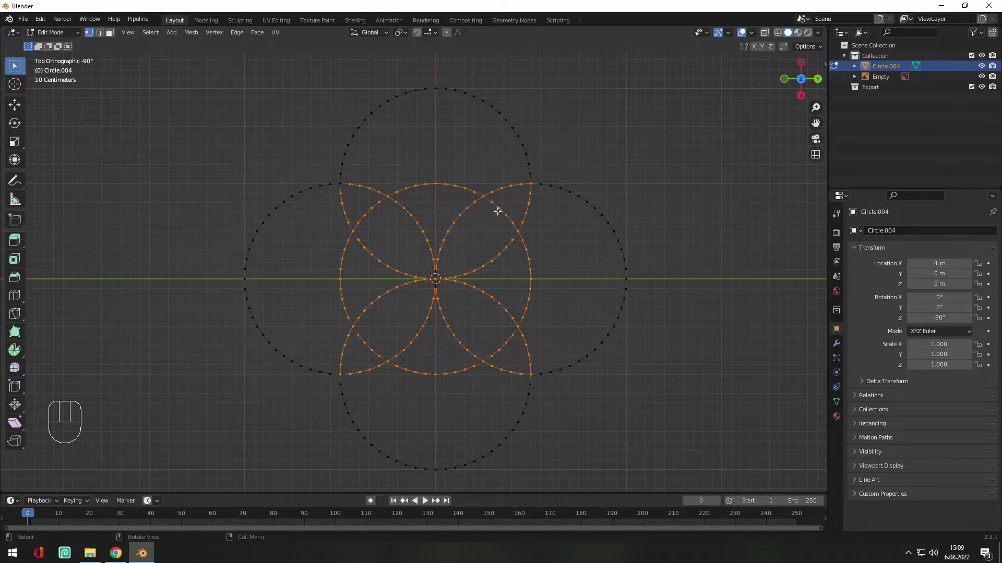
key(Delete)
click(434, 241)
drag(346, 202, 368, 342)
shift+drag(532, 342, 490, 217)
key(Delete)
click(452, 211)
key(Delete)
Select the whole four-lobed outline and merge its overlapping vertices.
key(g)
key(a)
key(m)
click(445, 234)
Dissolve the vertices next to the inward corner between the upper and side lobes of the outline.
drag(336, 196, 304, 174)
scroll(304, 175, up, 4)
shift+middle_drag(304, 174, 496, 326)
shift+drag(438, 176, 470, 229)
key(Delete)
key(ctrl+x)
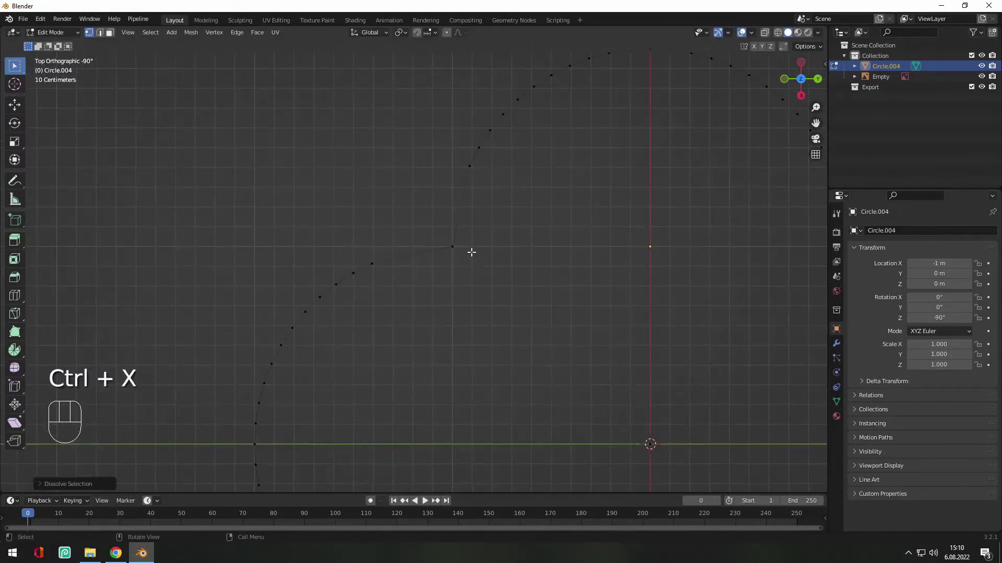
key(ctrl+z)
key(Delete)
key(ctrl+x)
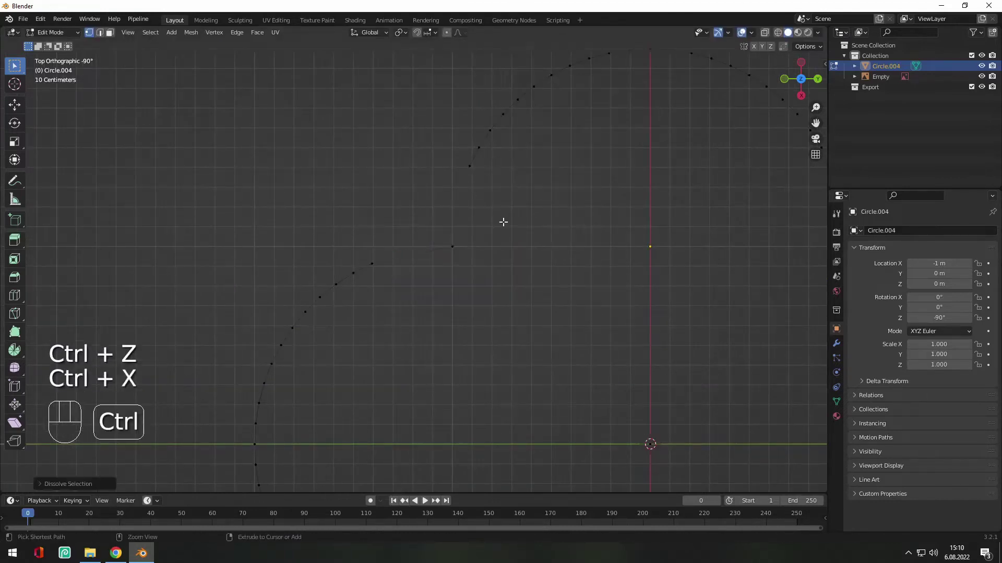
Set up snapping and move the inward corner vertex outward to form a square step between the two lobes.
click(427, 33)
click(435, 70)
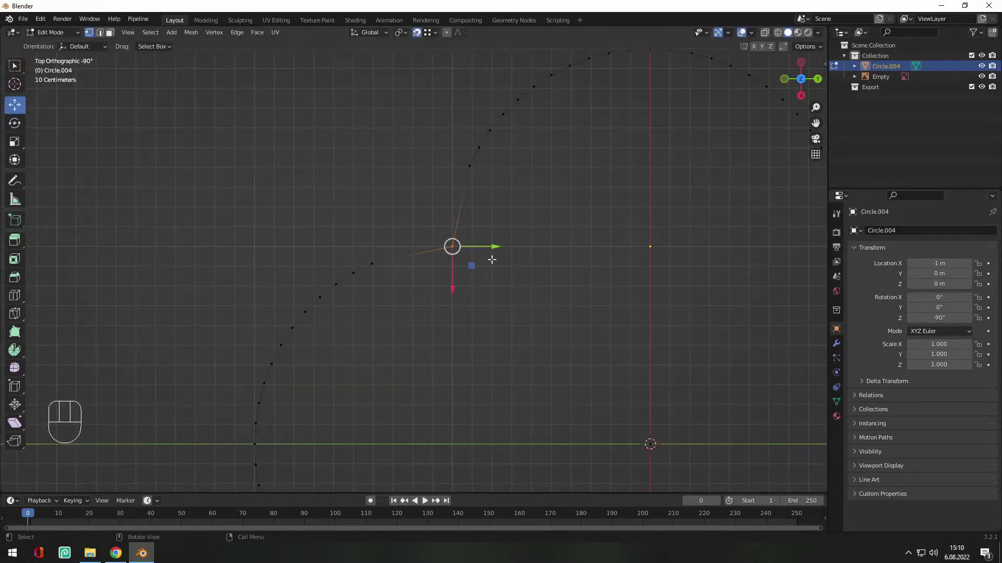
key(g)
click(410, 259)
scroll(365, 302, down, 6)
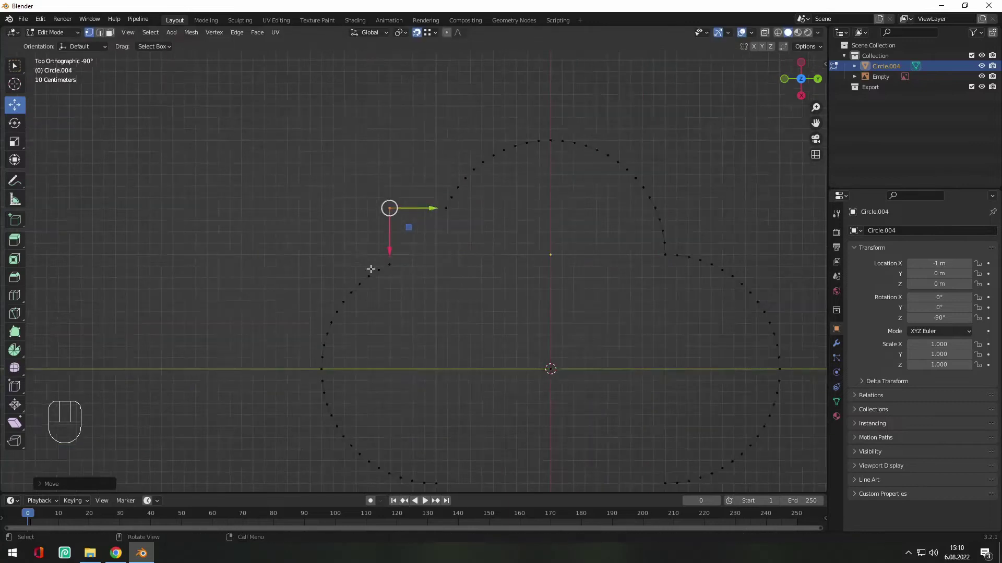
Delete the rest of the outline, keeping only the quarter with the square step, and finish mesh editing.
ctrl+click(308, 298)
key(Delete)
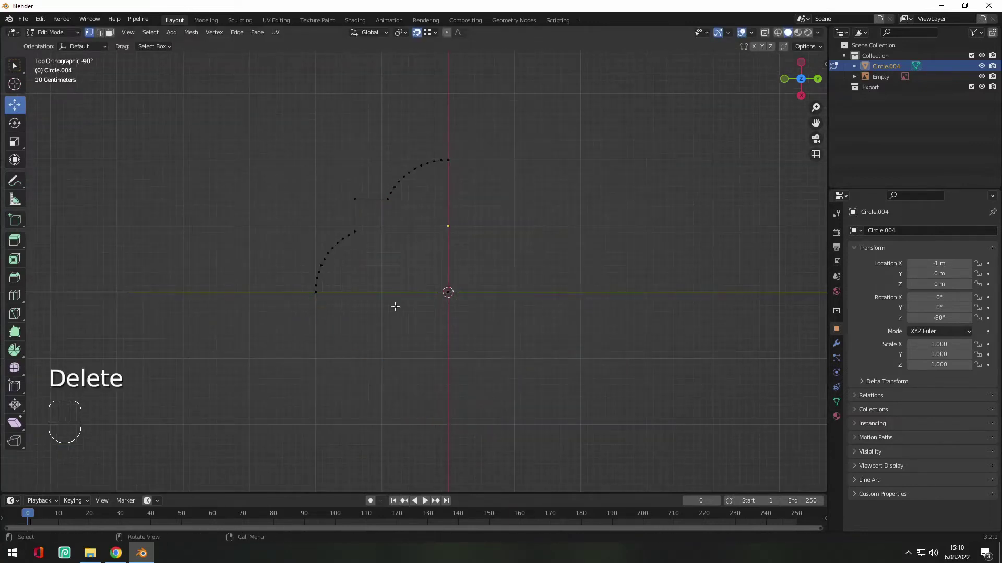
key(Tab)
key(g)
key(r)
right_click(547, 295)
right_click(368, 236)
Place the 3D cursor at the world origin and set the quarter outline's origin to it.
mouse_move(367, 237)
click(15, 84)
drag(342, 341, 323, 349)
key(shift+s)
click(292, 399)
right_click(372, 223)
click(459, 251)
Duplicate the quarter outline and rotate the copy 90° about the centre to complete the upper half.
key(r)
key(Escape)
key(shift+d)
key(r)
ctrl+click(530, 369)
drag(464, 193, 404, 127)
click(15, 66)
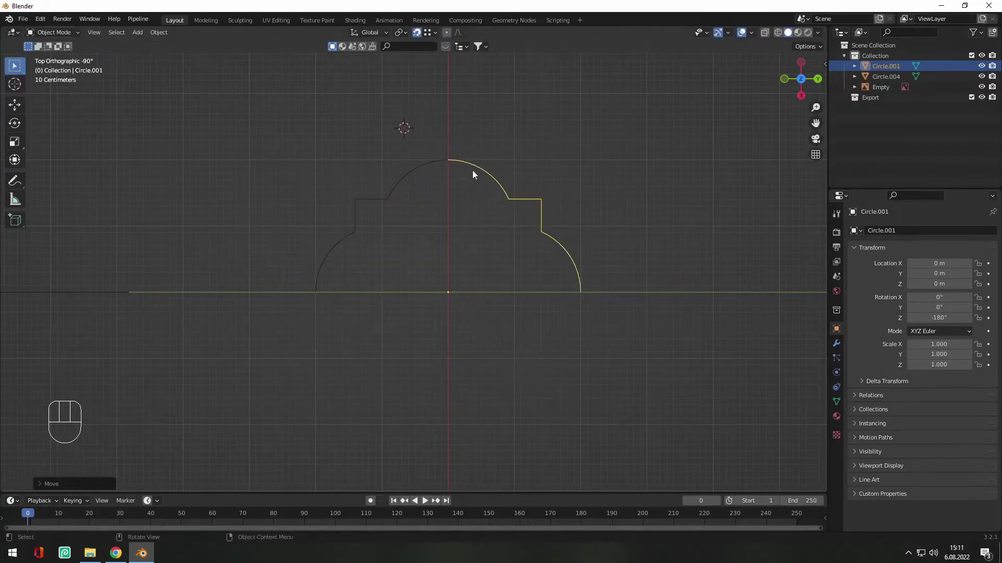
Duplicate both upper quarters and rotate the copies 180° about the centre to form the lower half.
drag(300, 187, 454, 158)
key(shift+d)
right_click(499, 185)
key(r)
ctrl+click(364, 346)
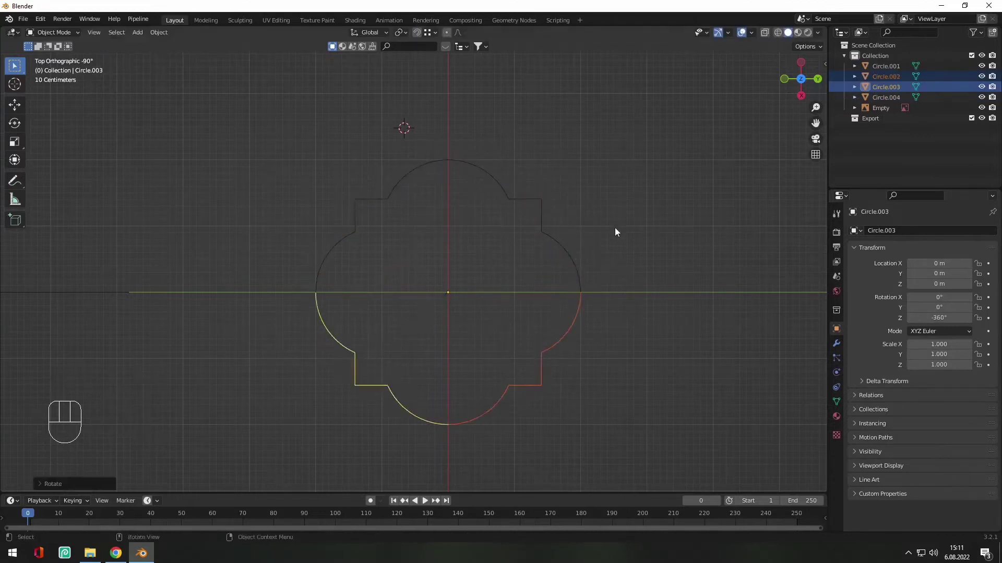
Join the four quarter outlines into one object and merge all of its vertices.
shift+click(543, 214)
shift+click(392, 199)
key(ctrl+j)
key(Tab)
click(458, 208)
key(g)
key(a)
key(m)
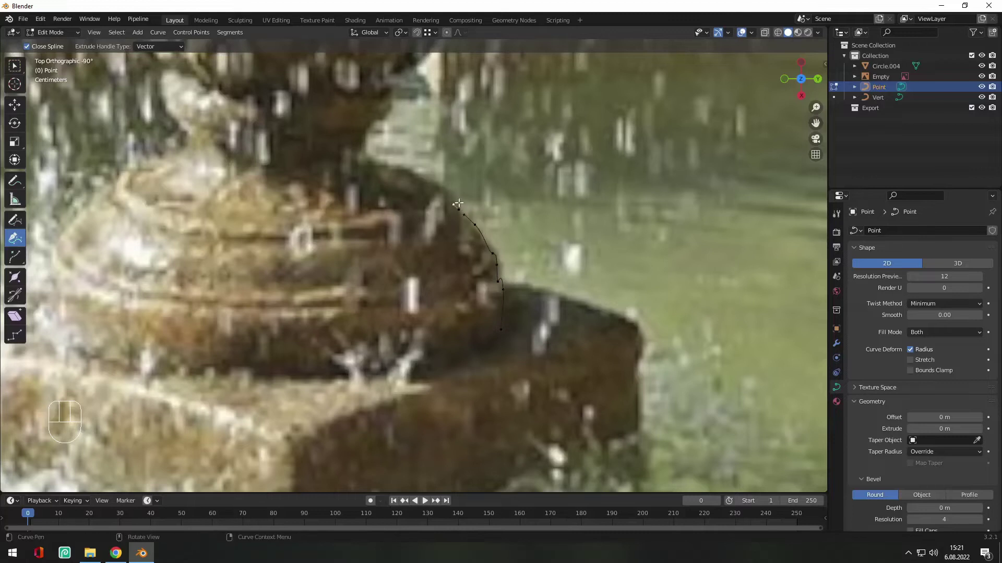
Trace the top of the fountain's rounded base and the lower stem with the Curve Pen.
click(409, 172)
click(360, 164)
shift+middle_drag(349, 165, 358, 273)
scroll(358, 273, down, 1)
click(409, 225)
scroll(402, 206, down, 2)
click(434, 187)
drag(421, 172, 412, 139)
click(417, 153)
Continue the Curve Pen profile up the fountain's stem, around the collar and to the bowl's underside.
shift+middle_drag(406, 117, 439, 200)
shift+middle_drag(426, 130, 443, 206)
drag(436, 196, 436, 190)
drag(445, 181, 447, 175)
drag(459, 157, 452, 138)
drag(442, 130, 442, 124)
shift+middle_drag(443, 119, 442, 208)
drag(445, 193, 453, 186)
drag(473, 127, 472, 123)
shift+middle_drag(473, 126, 442, 200)
Trace the underside of the fountain bowl out to its outer rim with the Curve Pen.
click(490, 193)
drag(525, 166, 536, 156)
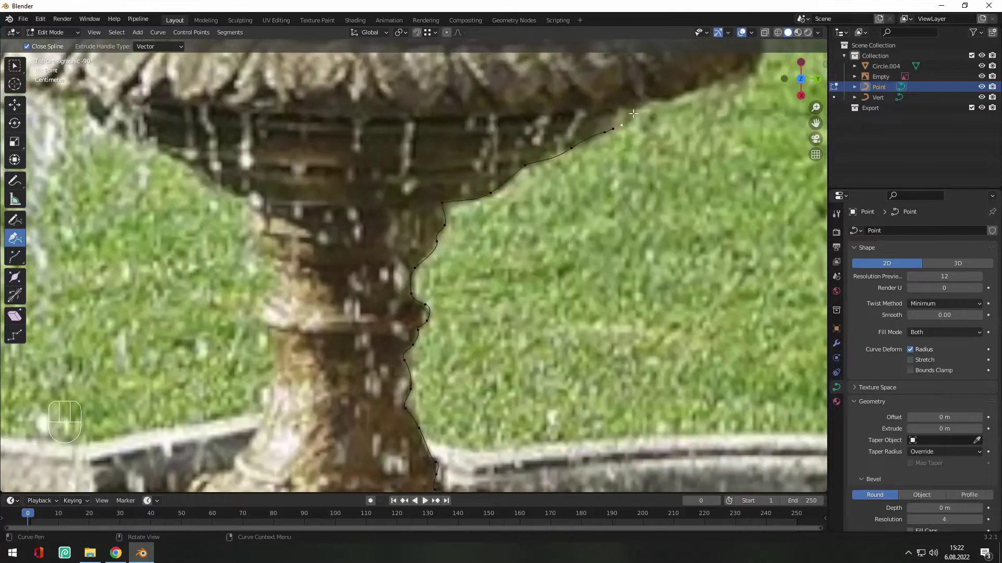
drag(633, 110, 641, 104)
scroll(701, 91, down, 2)
shift+middle_drag(701, 91, 478, 204)
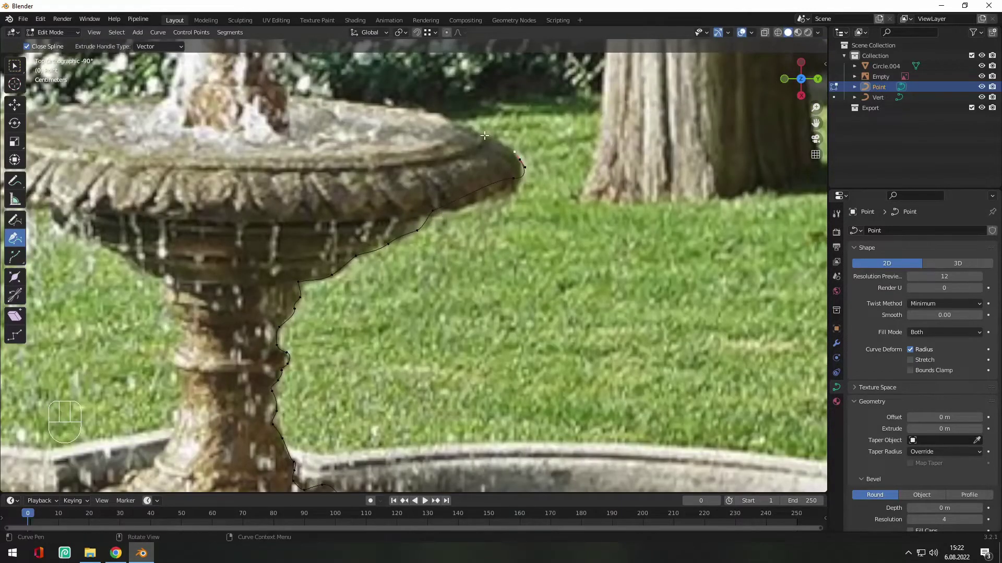
Undo the last rim point and trace the bowl's outer rim and upper lip in finer detail.
key(ctrl+z)
scroll(489, 170, up, 7)
shift+middle_drag(490, 170, 420, 304)
key(g)
drag(471, 222, 465, 210)
scroll(436, 233, down, 2)
scroll(437, 232, up, 2)
drag(411, 188, 404, 190)
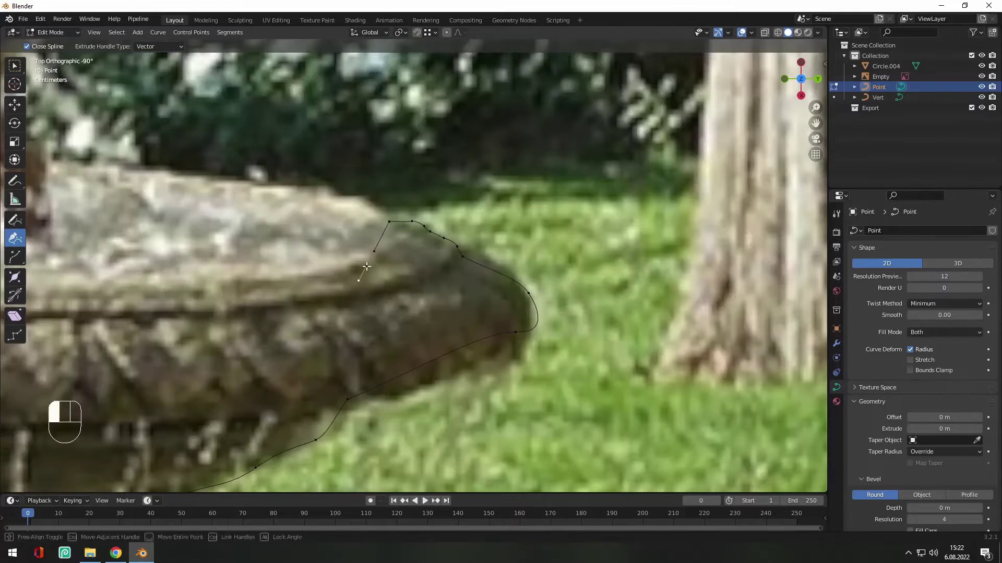
Set the snapping option and move the bowl profile's inner end point level with its neighbouring point.
scroll(269, 304, down, 3)
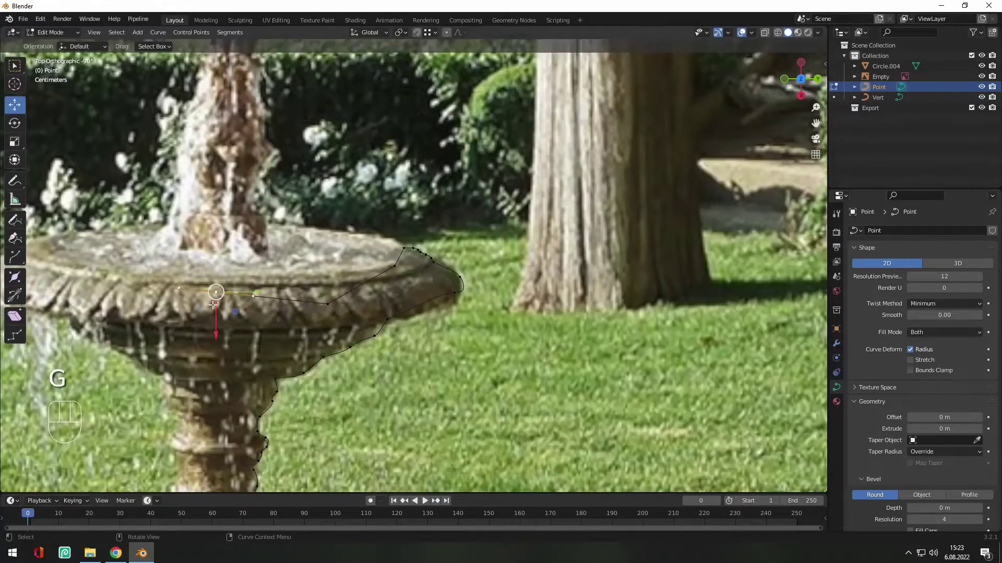
click(430, 32)
click(409, 76)
ctrl+drag(217, 325, 217, 321)
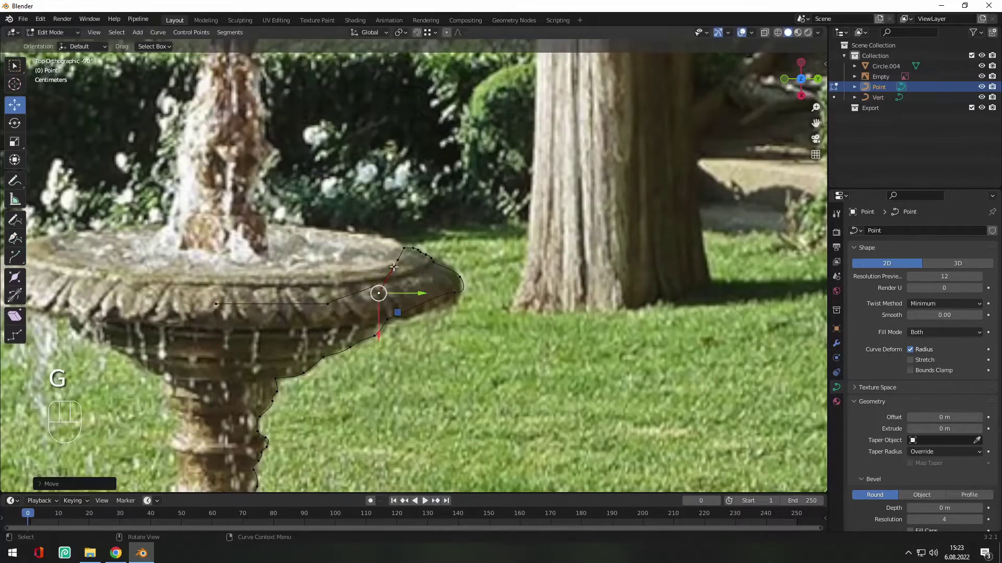
Reposition the bowl's inner profile point, then rotate and move the point at the neck above the carved vase to smooth the curve.
key(g)
scroll(283, 300, down, 2)
scroll(422, 307, up, 10)
shift+middle_drag(422, 307, 426, 181)
click(360, 203)
key(r)
click(425, 181)
key(g)
click(425, 181)
key(r)
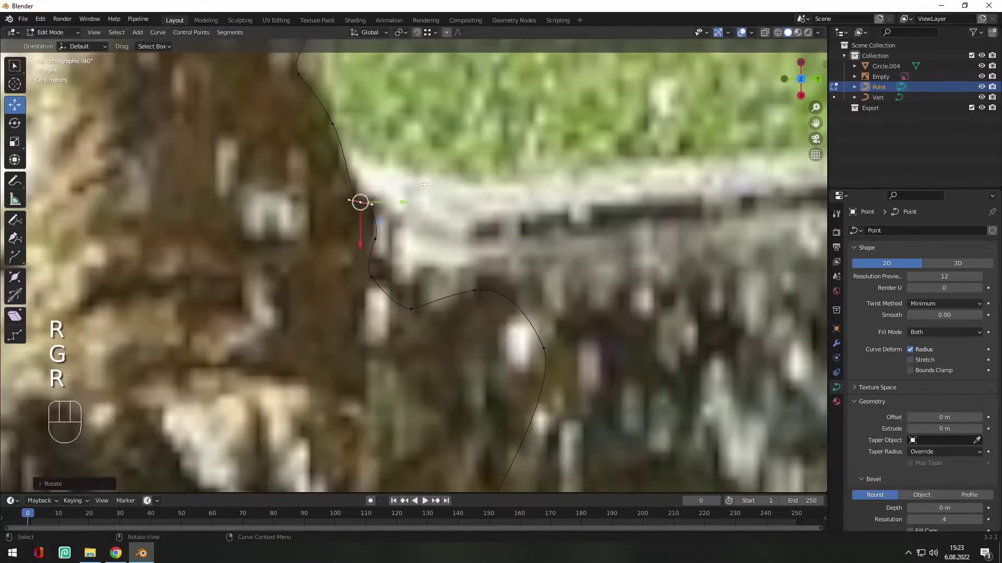
Rotate and move the profile points from the carved vase down to the narrow neck above the base.
scroll(414, 308, down, 4)
click(456, 286)
key(g)
key(r)
scroll(505, 313, down, 3)
key(r)
key(r)
scroll(454, 235, up, 6)
key(g)
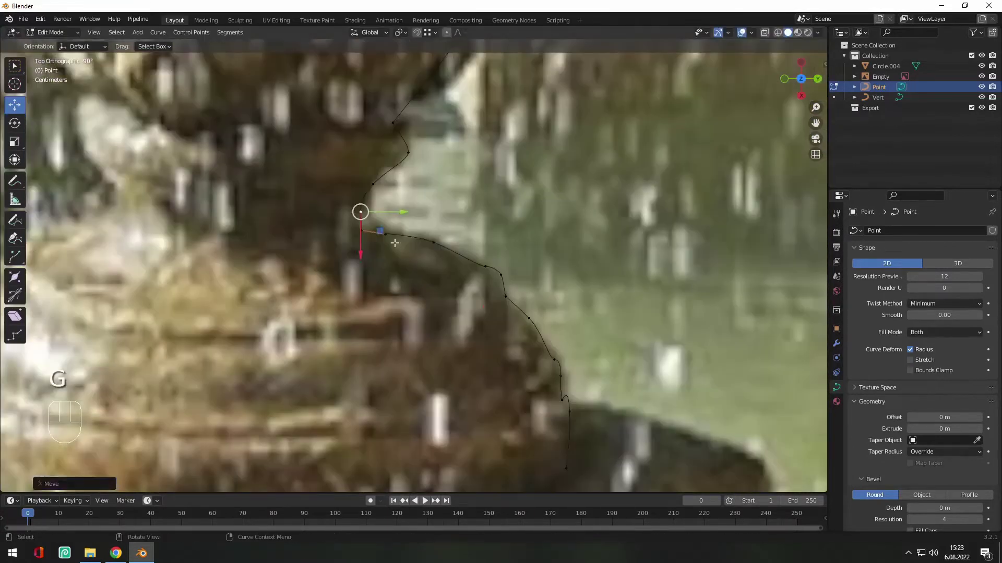
click(650, 357)
Rotate, scale and move the profile points around the lower base moulding to follow its contour.
scroll(615, 365, up, 2)
shift+middle_drag(616, 403, 423, 220)
click(423, 221)
key(r)
click(475, 246)
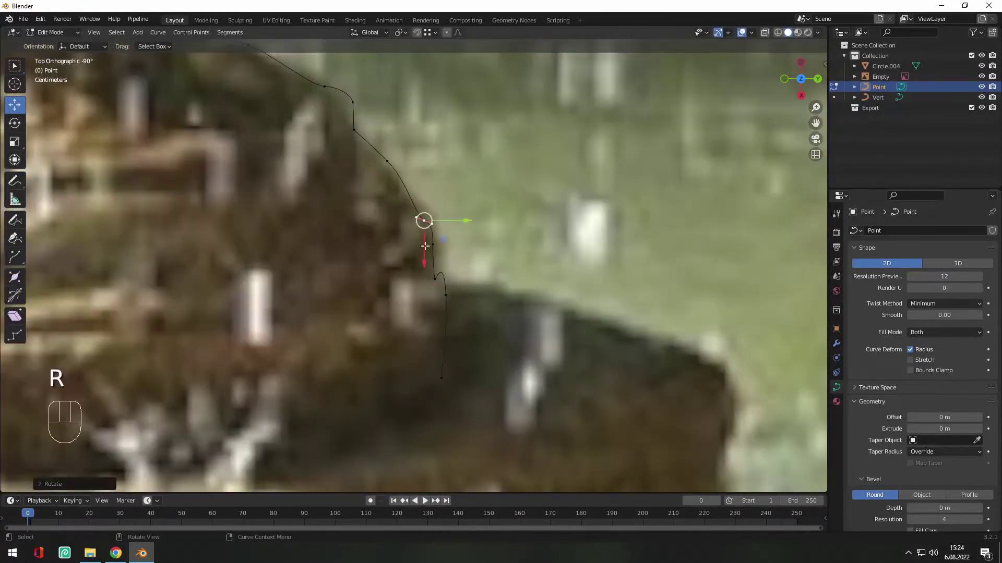
click(446, 295)
key(g)
key(s)
key(g)
Adjust the base's lowest outer point and move the profile's bottom end point to the fountain's centre axis.
scroll(526, 340, down, 4)
shift+middle_drag(525, 340, 562, 285)
click(465, 269)
key(r)
key(g)
key(g)
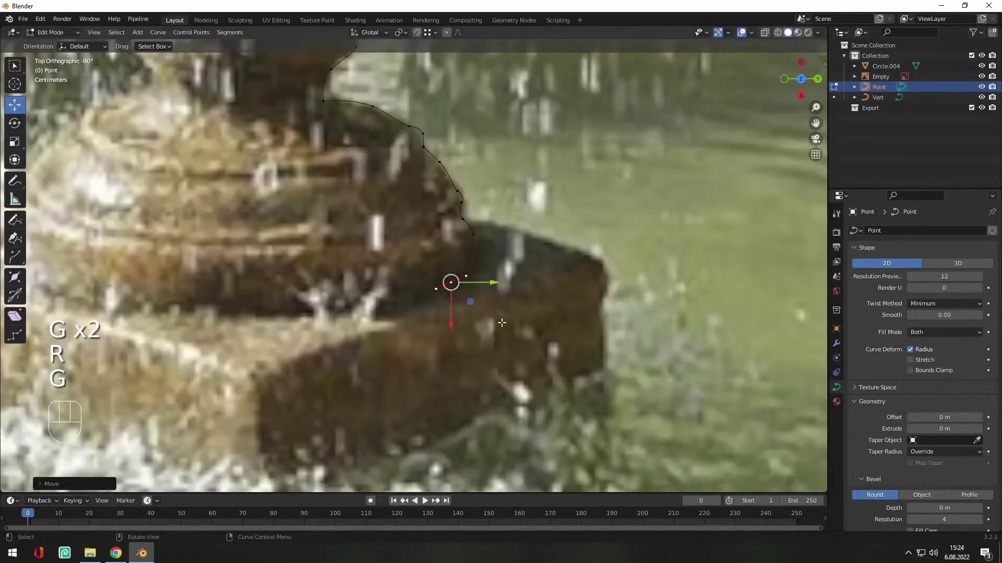
click(362, 351)
scroll(346, 306, down, 6)
Snap the 3D cursor to the profile's bottom end point at the fountain's centre.
key(Tab)
right_click(459, 215)
mouse_move(469, 215)
click(571, 226)
key(Tab)
key(shift+s)
click(417, 400)
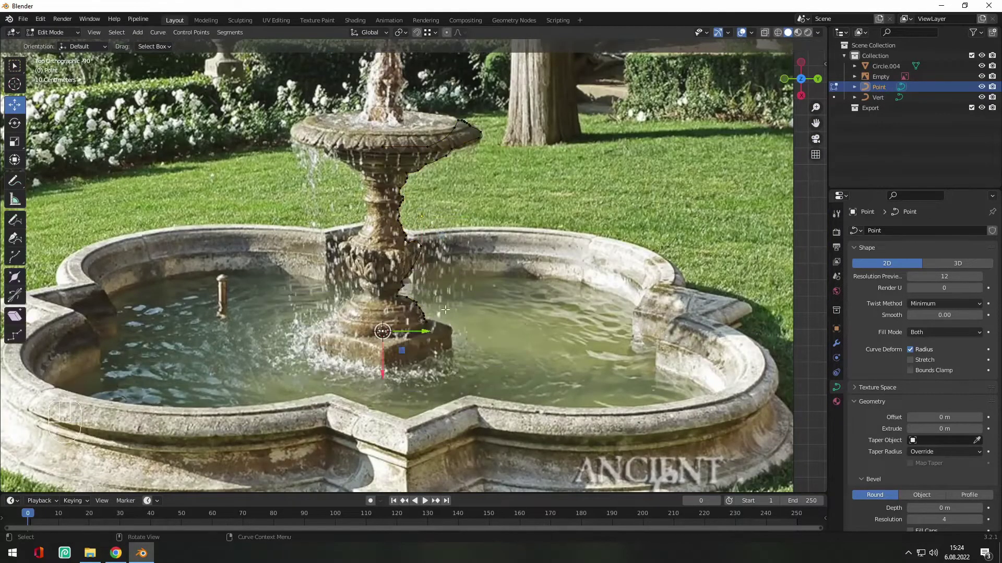
Set the profile curve's origin to the 3D cursor and revolve it 360° with a Screw modifier around the X axis.
scroll(444, 271, up, 2)
key(Tab)
right_click(462, 224)
click(526, 245)
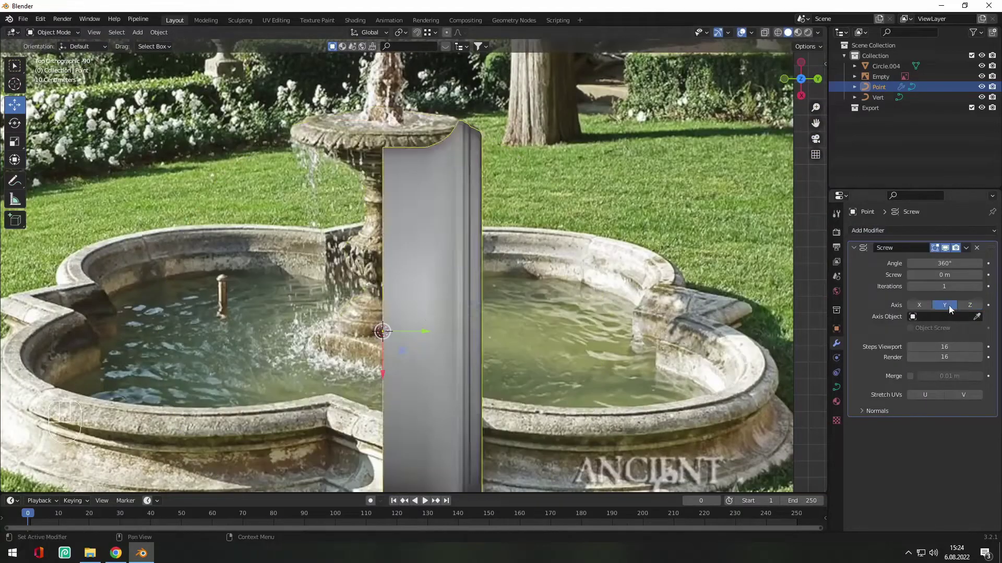
click(918, 304)
Add a round cube with a 0.05 radius for the fountain's plinth and scale its mesh in Edit Mode.
key(shift+a)
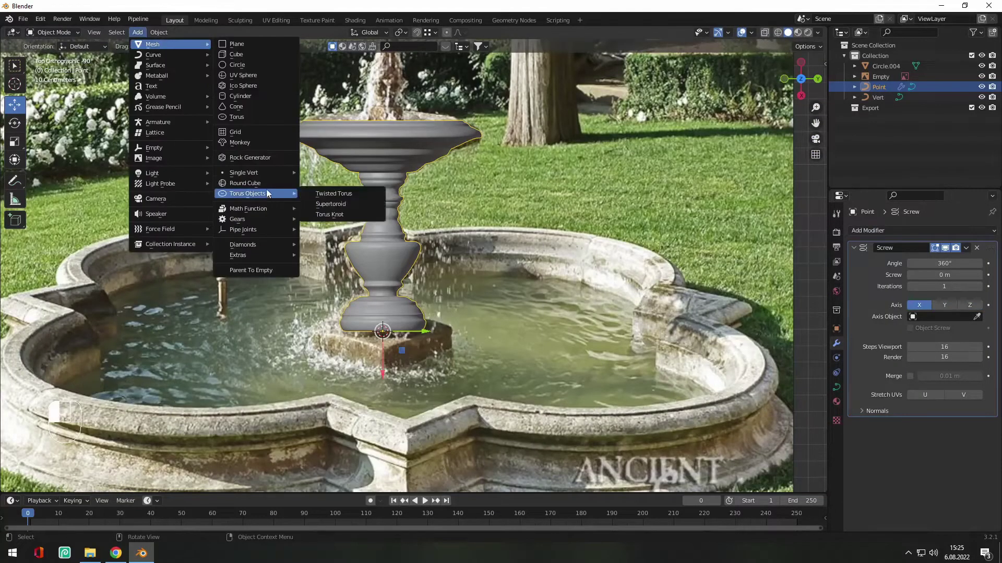
click(266, 193)
click(41, 484)
drag(112, 235, 67, 235)
scroll(384, 240, down, 2)
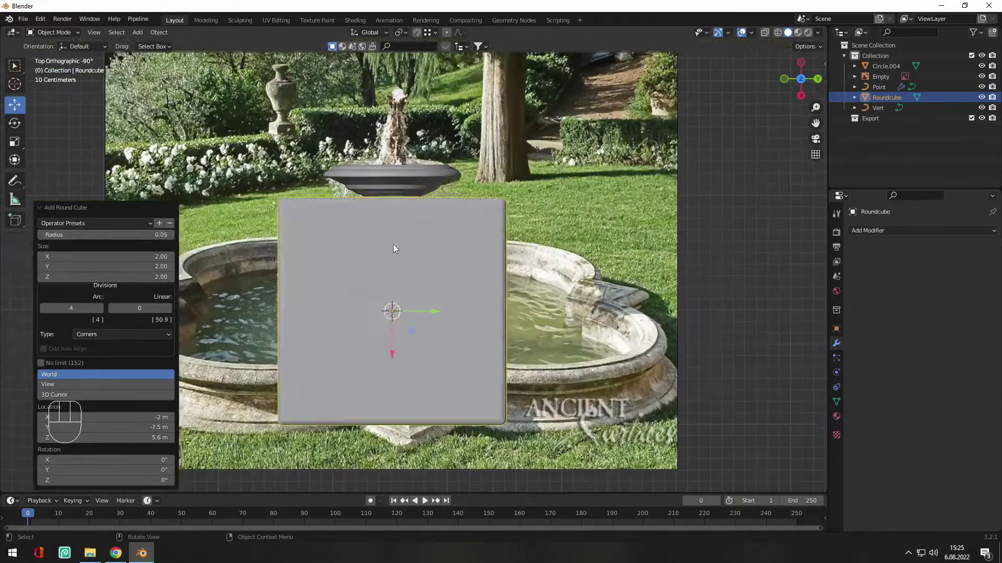
key(Tab)
key(s)
click(534, 308)
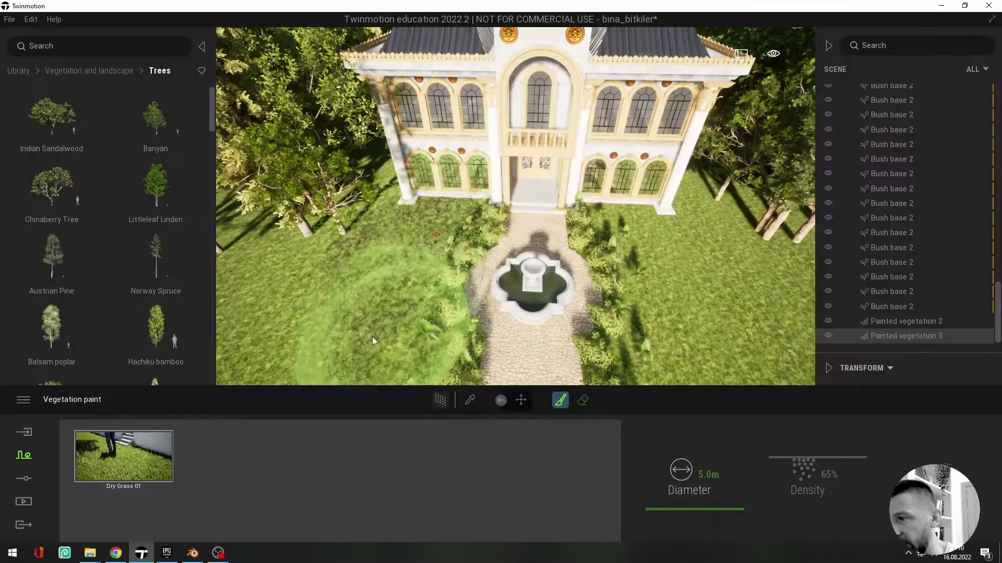
In Twinmotion, paint Dry Grass 01 across the lawn around the front path with a 5.0 m brush.
scroll(371, 336, down, 3)
mouse_move(395, 124)
mouse_down()
mouse_move(227, 186)
mouse_move(475, 399)
mouse_move(594, 334)
mouse_move(625, 155)
mouse_move(680, 137)
mouse_move(752, 336)
mouse_move(272, 313)
mouse_move(668, 368)
mouse_move(782, 188)
mouse_up()
scroll(593, 314, down, 2)
middle_drag(782, 188, 703, 202)
mouse_move(703, 202)
mouse_down()
mouse_move(648, 178)
mouse_move(625, 278)
mouse_up()
middle_drag(470, 292, 576, 173)
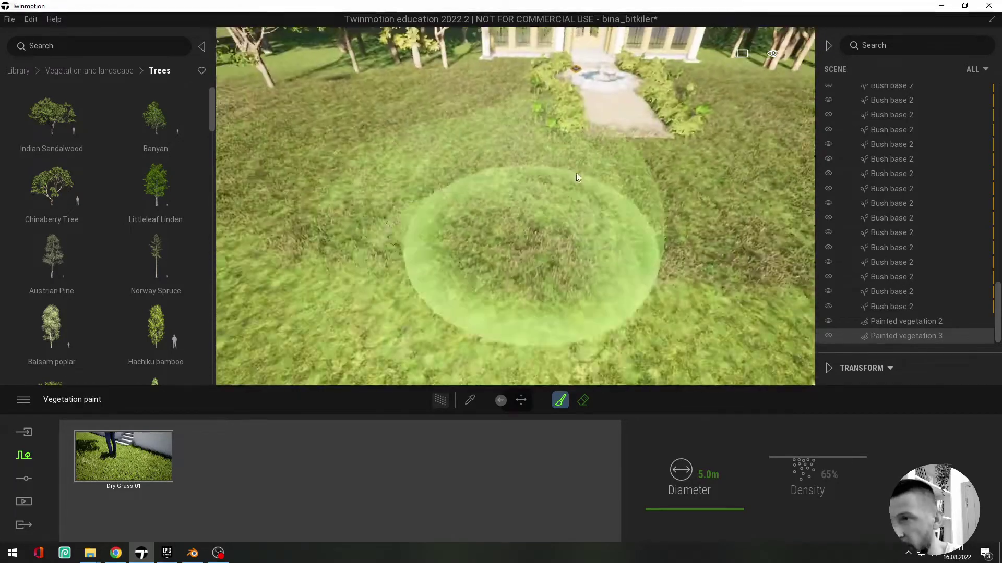
scroll(671, 191, up, 4)
middle_drag(671, 191, 579, 250)
scroll(579, 251, down, 1)
Erase the grass growing over the stone path using an eraser with a 1 m diameter.
click(583, 401)
click(708, 475)
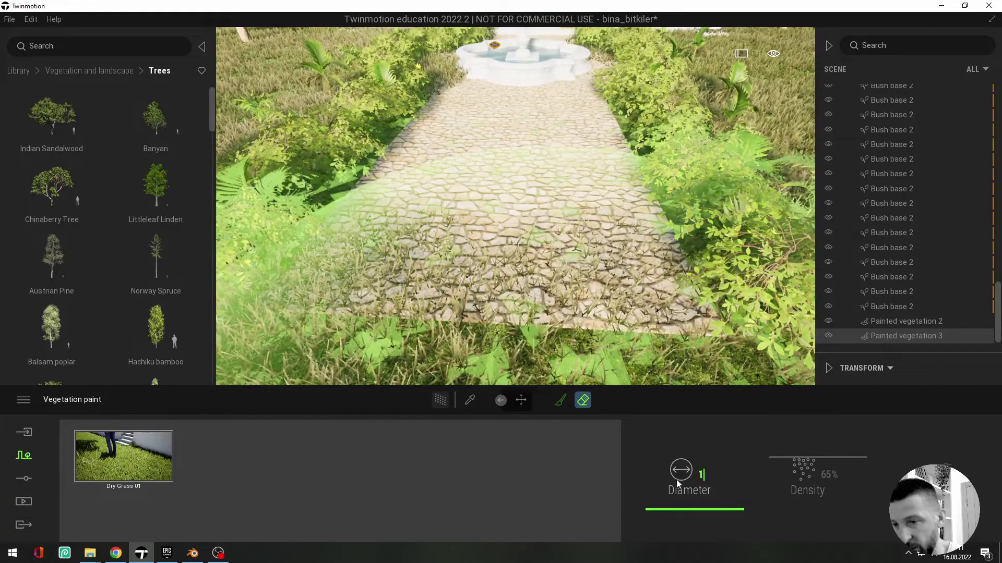
text(1)
key(Return)
mouse_move(454, 252)
mouse_down()
mouse_move(619, 273)
mouse_move(512, 186)
mouse_up()
Paint dry grass along both sides of the path with the 1.0 m brush and erase strays around the fountain.
click(561, 400)
drag(323, 221, 418, 113)
drag(616, 112, 683, 256)
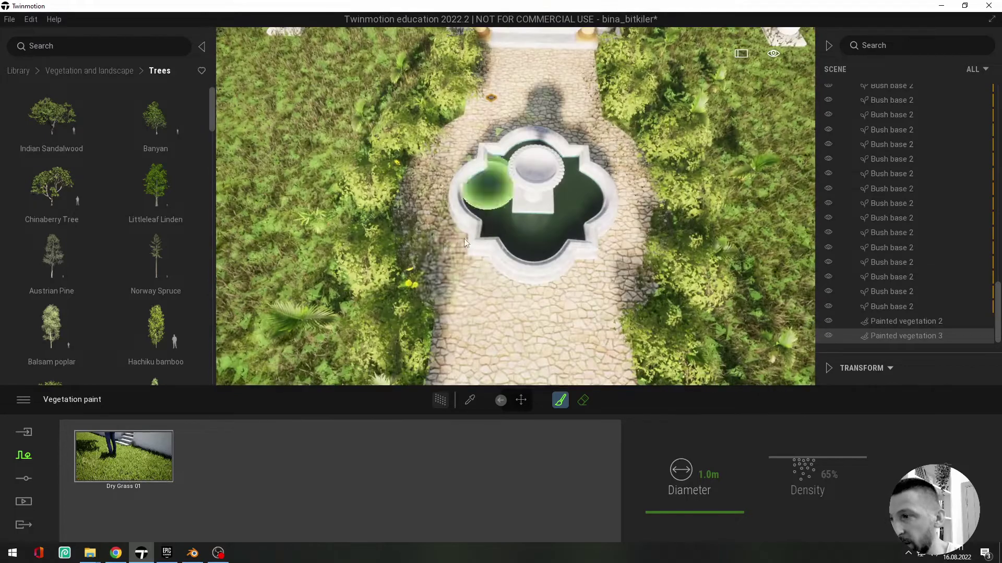
click(582, 400)
click(560, 400)
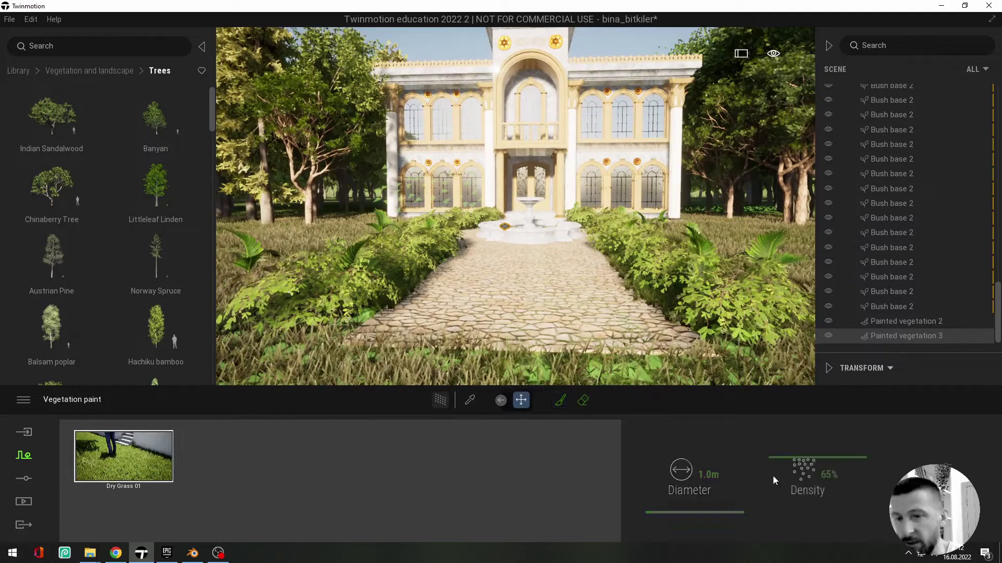
Adjust the Dry Grass 01 settings and set the weather growth to 0.22.
click(123, 456)
drag(498, 490, 495, 530)
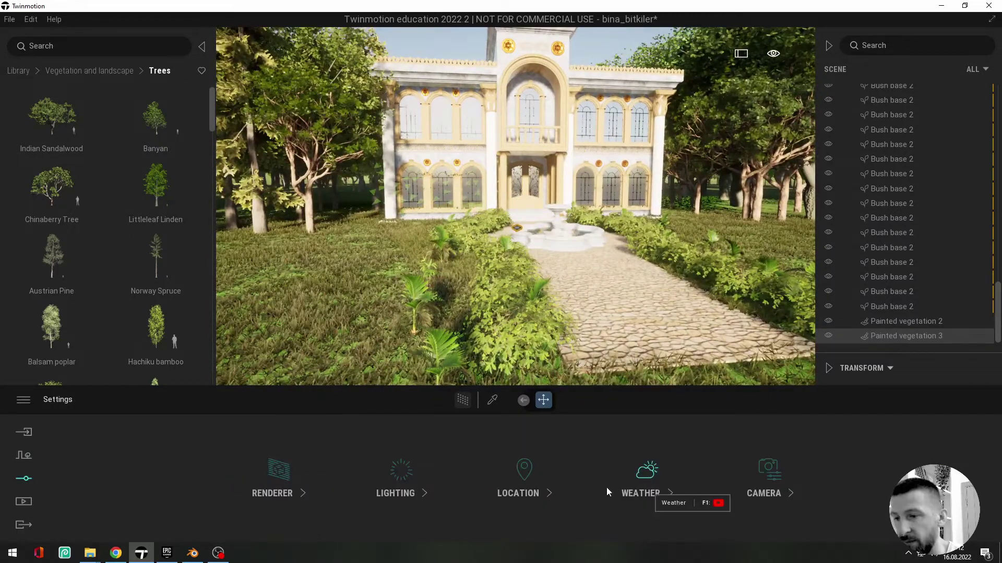
drag(782, 474, 778, 519)
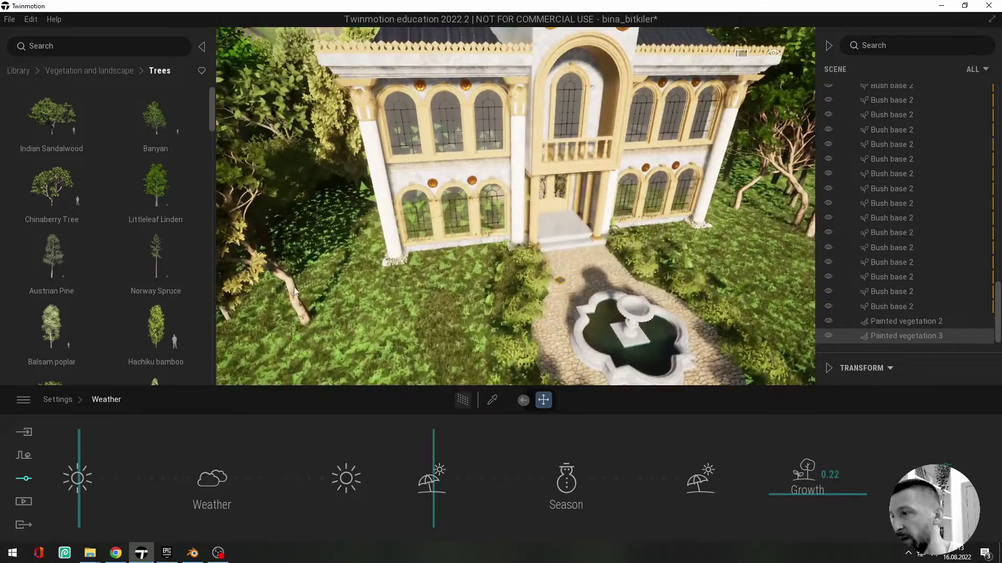
Place a Chinaberry Tree beside the villa's left corner and adjust the scene's time of day.
drag(52, 185, 364, 241)
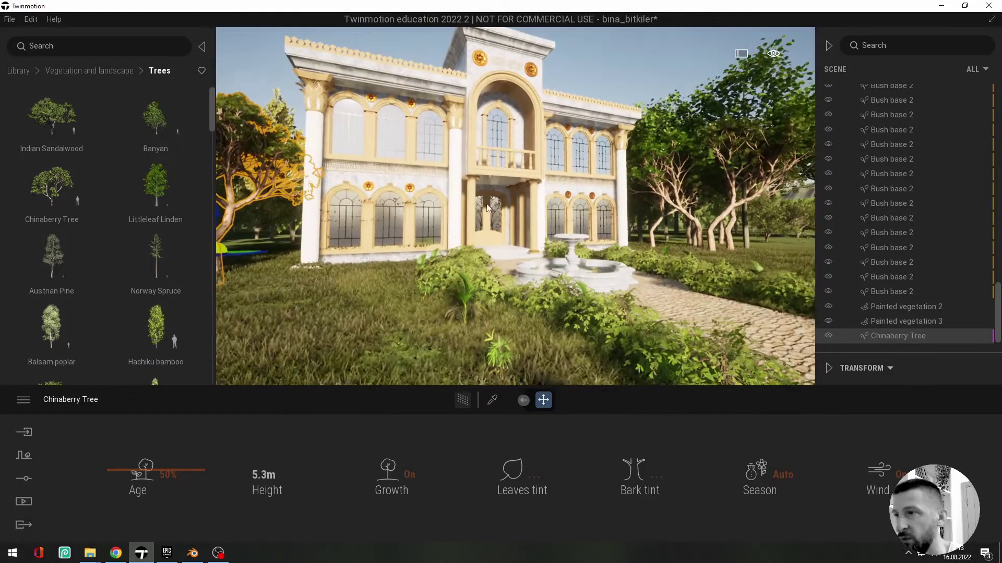
click(775, 89)
mouse_move(700, 116)
mouse_down()
mouse_move(709, 89)
mouse_move(706, 121)
mouse_up()
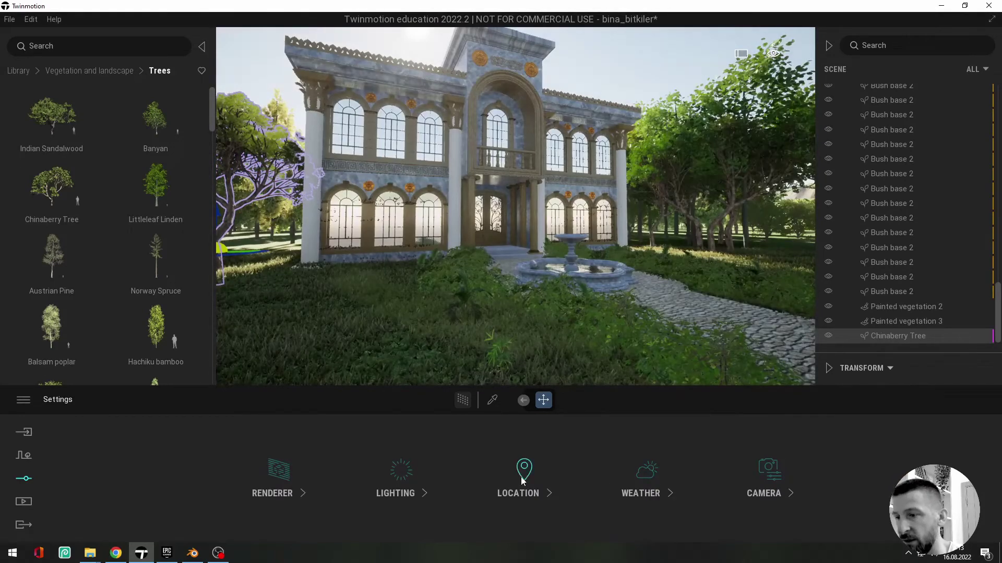
Set the location's north offset to 129° so sunlight falls on the villa's facade.
drag(814, 512, 815, 482)
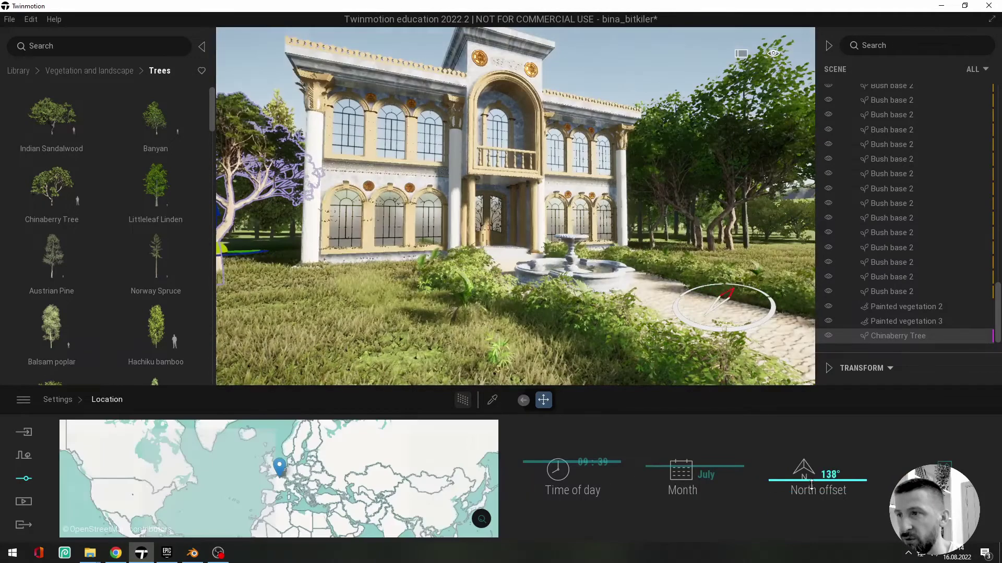
scroll(516, 207, down, 5)
shift+middle_drag(664, 269, 661, 313)
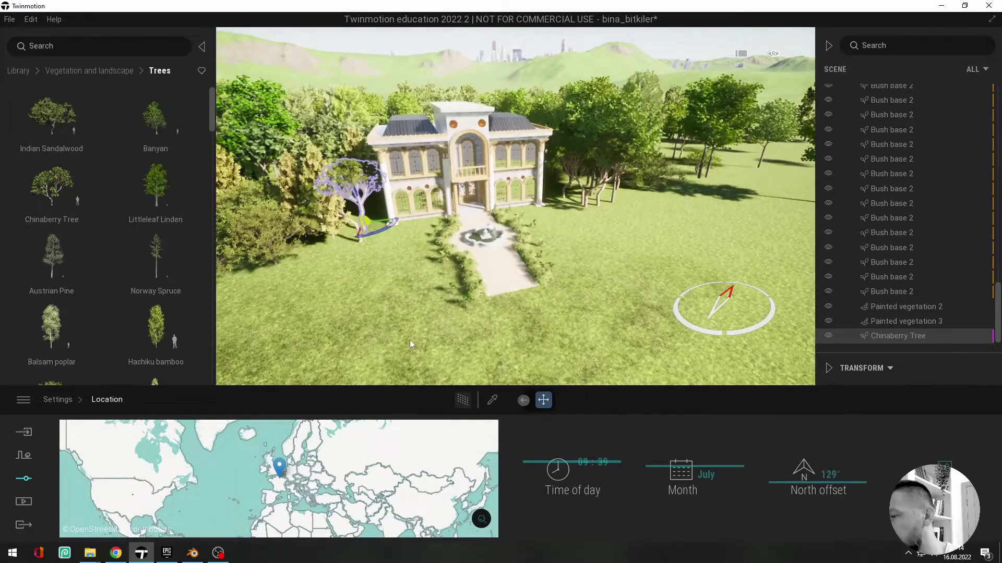
click(60, 71)
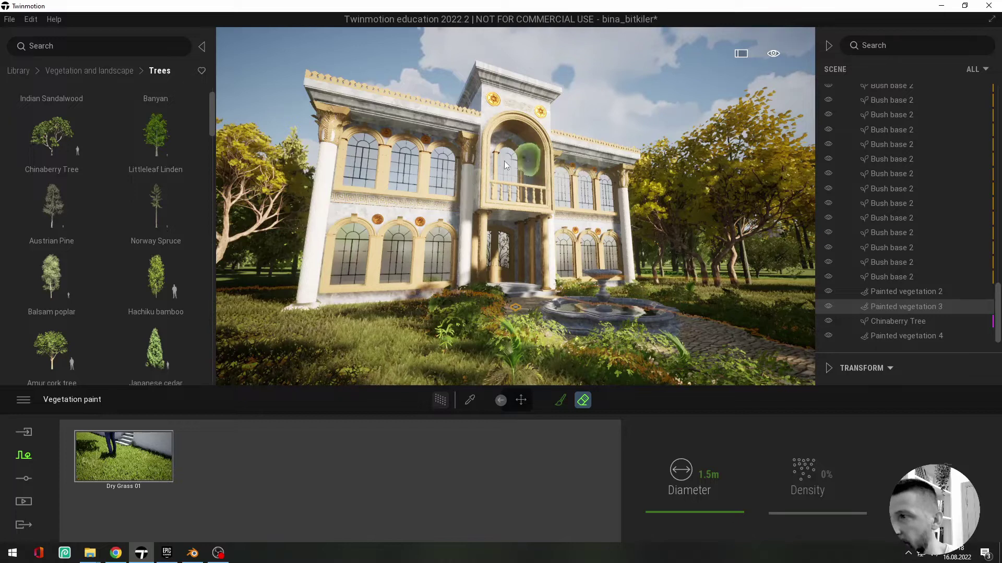
Change the season to snowy winter in the weather settings.
click(29, 479)
drag(497, 468, 575, 468)
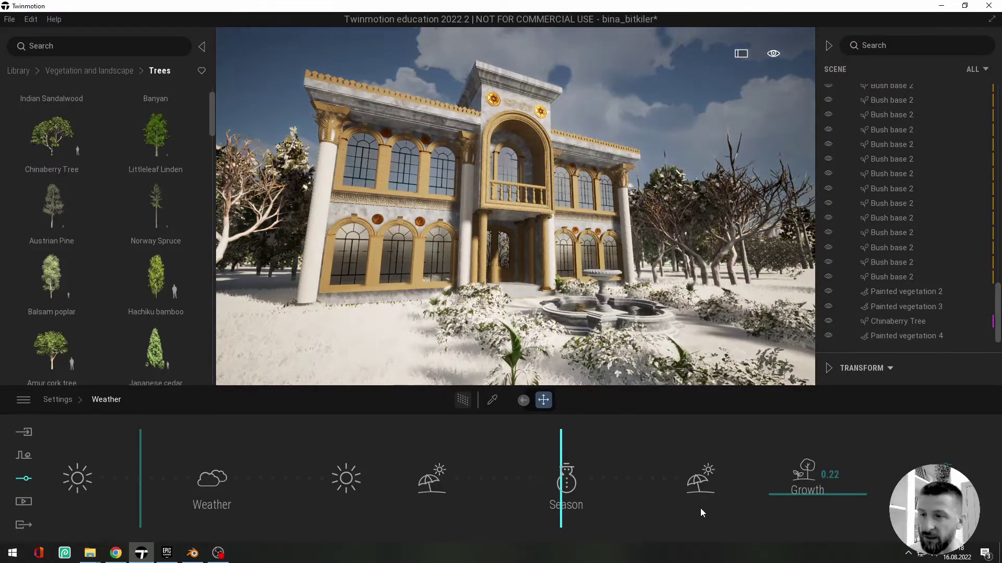
drag(574, 509, 594, 505)
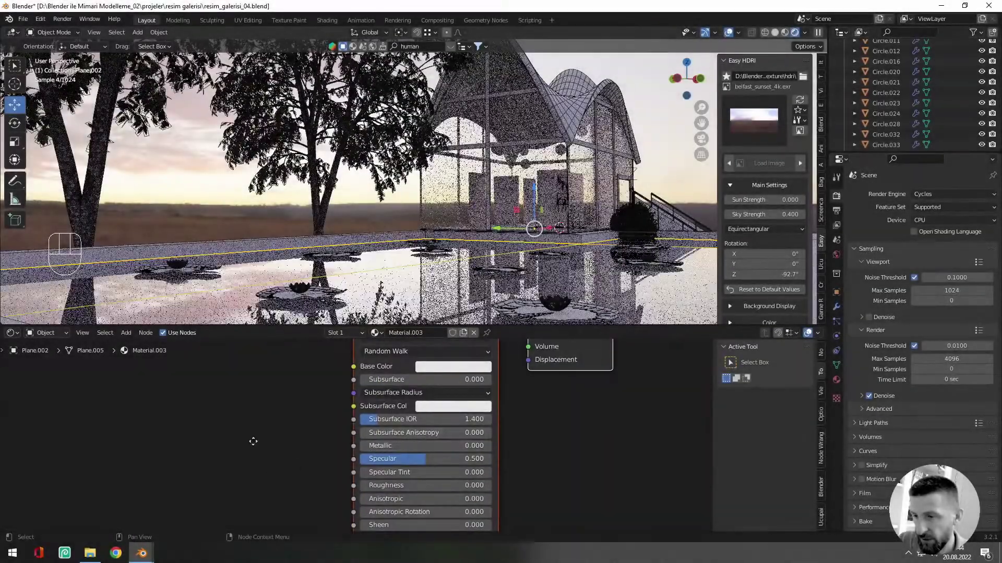
In Blender, add a Noise Texture node to the pool water's Material.003.
middle_drag(253, 444, 370, 437)
key(F3)
text(nois)
key(Down)
key(Return)
click(247, 394)
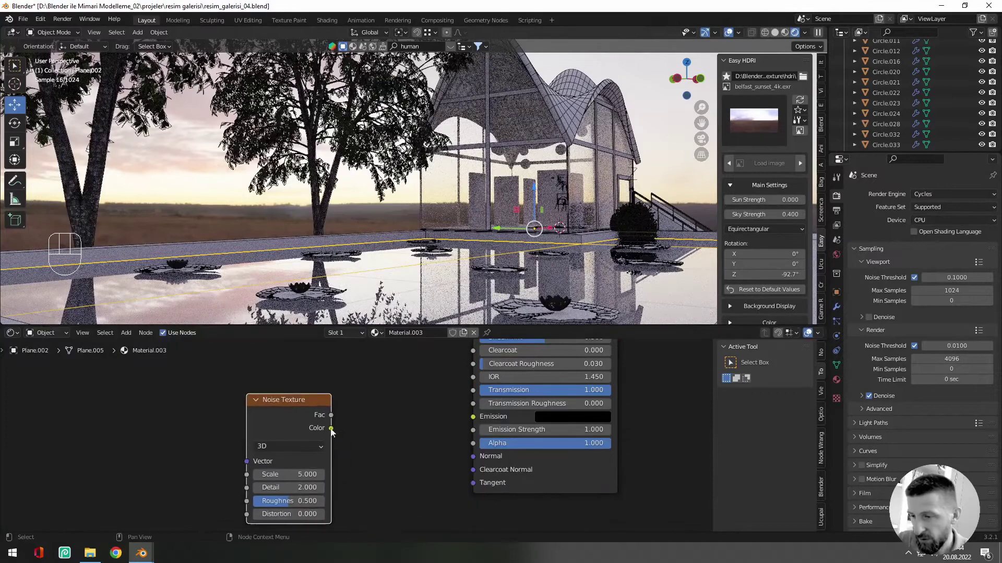
Connect the noise color through a Bump node to the shader's Normal, and add Texture Coordinate and Mapping nodes to the noise.
key(Return)
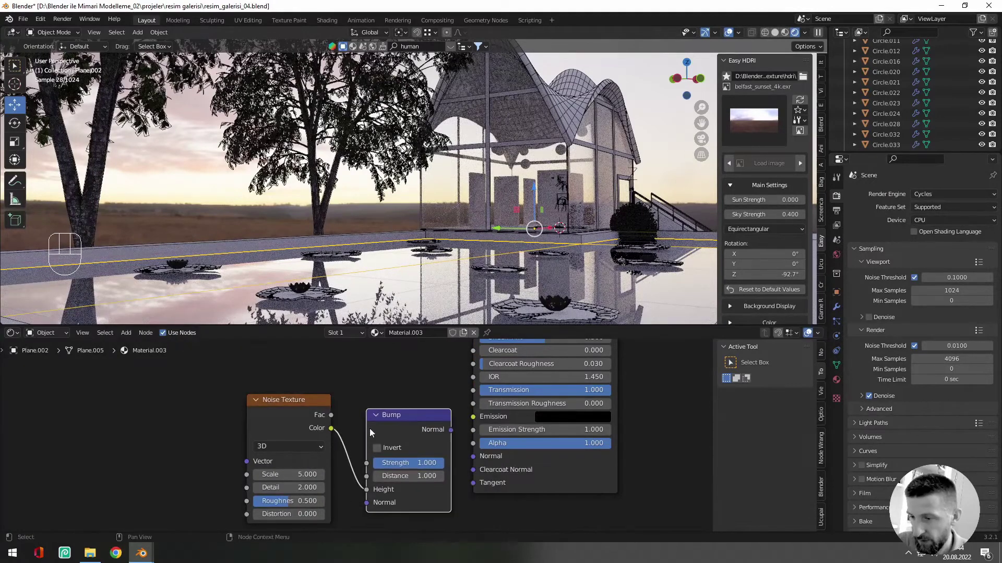
drag(478, 458, 477, 457)
click(287, 395)
key(ctrl+t)
Set the Noise Texture scale to 30 and hide the viewport sidebar.
middle_drag(263, 371, 325, 358)
drag(342, 453, 386, 454)
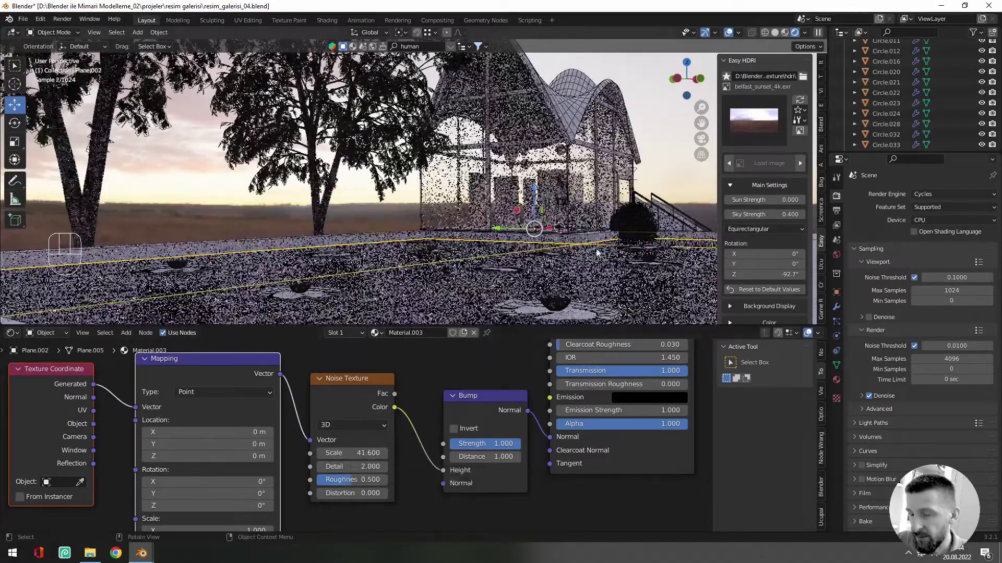
key(n)
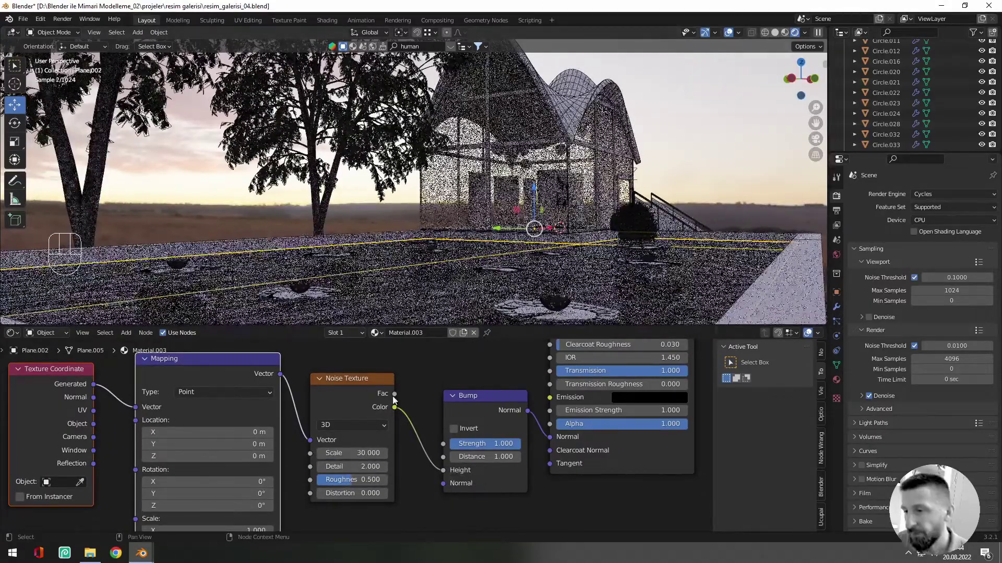
Create a new material for the front lily pad and set its base color to dark green.
click(522, 310)
click(436, 333)
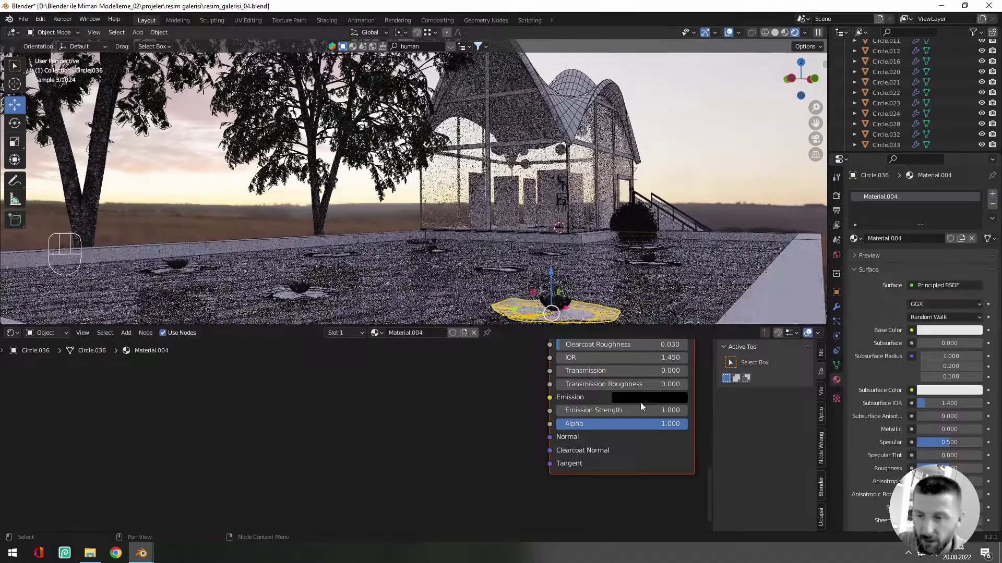
scroll(391, 416, up, 1)
middle_drag(391, 416, 290, 530)
click(569, 385)
click(553, 232)
click(642, 272)
Select the other lily pads in the pool and link the front pad's material to them.
click(299, 293)
click(775, 33)
middle_drag(209, 225, 217, 253)
shift+middle_drag(216, 253, 298, 168)
key(ctrl+l)
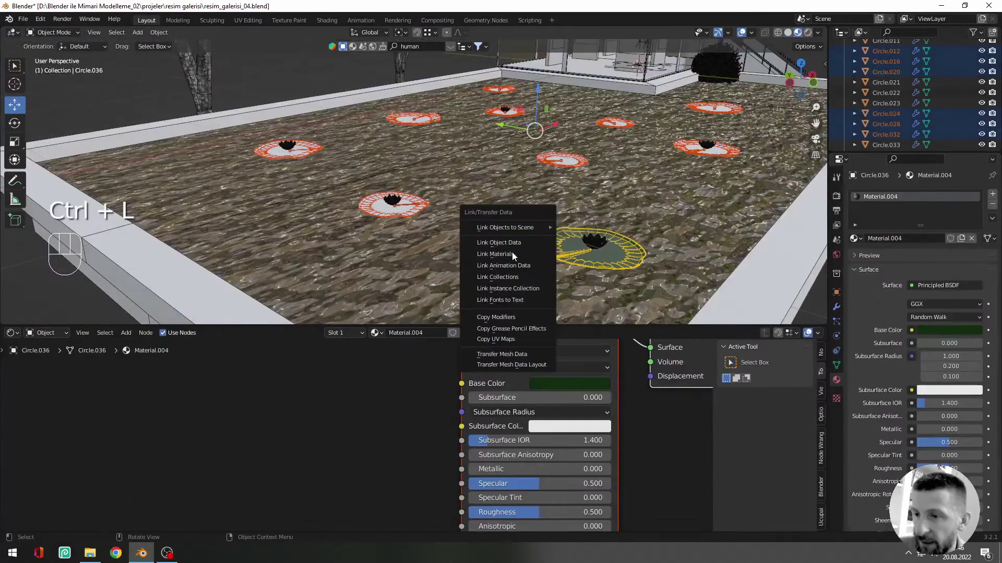
click(513, 254)
middle_drag(583, 197, 441, 151)
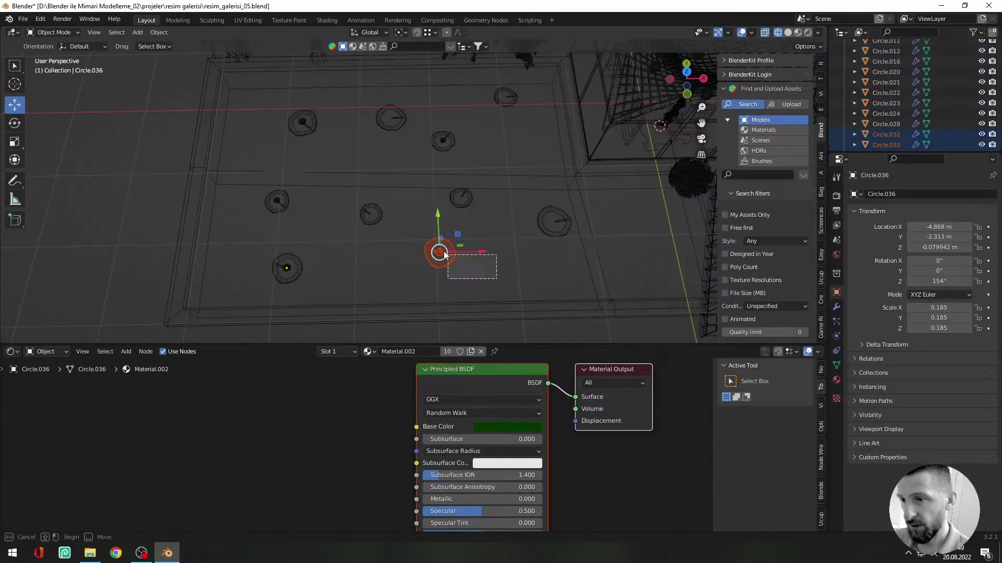
middle_drag(468, 180, 467, 237)
key(shift+q)
mouse_move(436, 226)
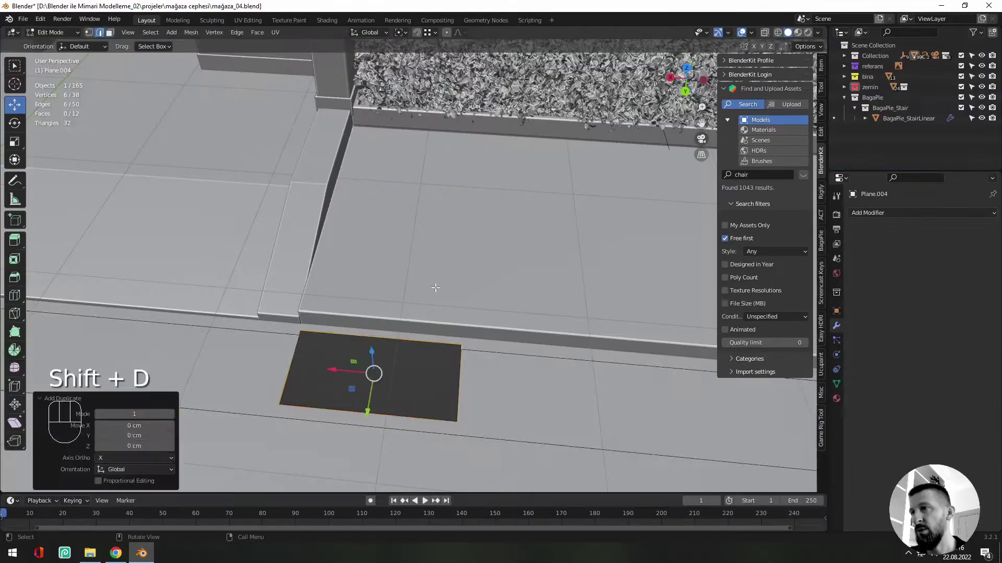
Fill the separated rectangular outline beside the curb with a face and inset it to form a border.
key(Tab)
key(Tab)
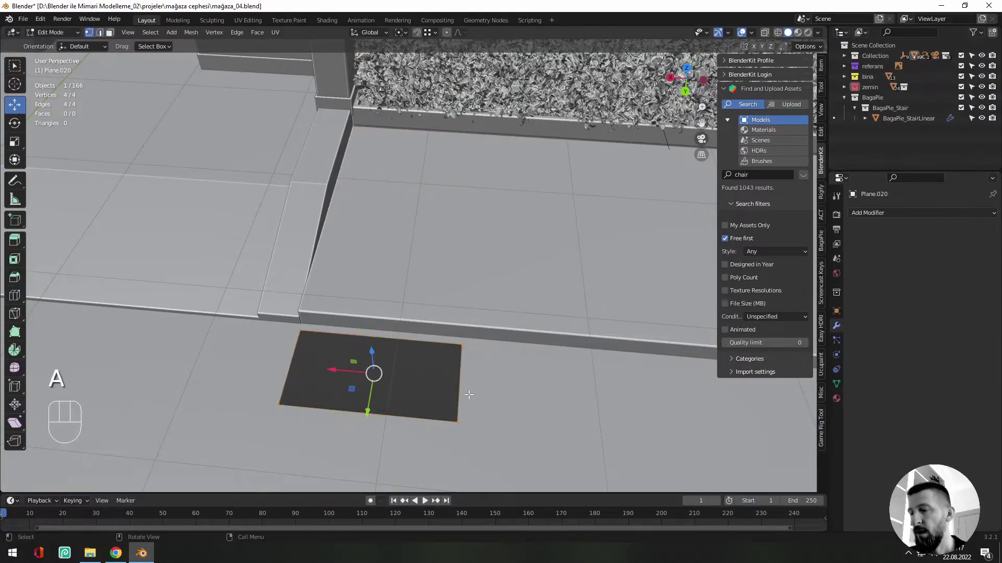
key(f)
key(3)
click(483, 424)
Cut the inner rectangle with four lengthwise loop cuts and two crosswise loop cuts.
key(ctrl+r)
scroll(452, 384, up, 3)
click(453, 383)
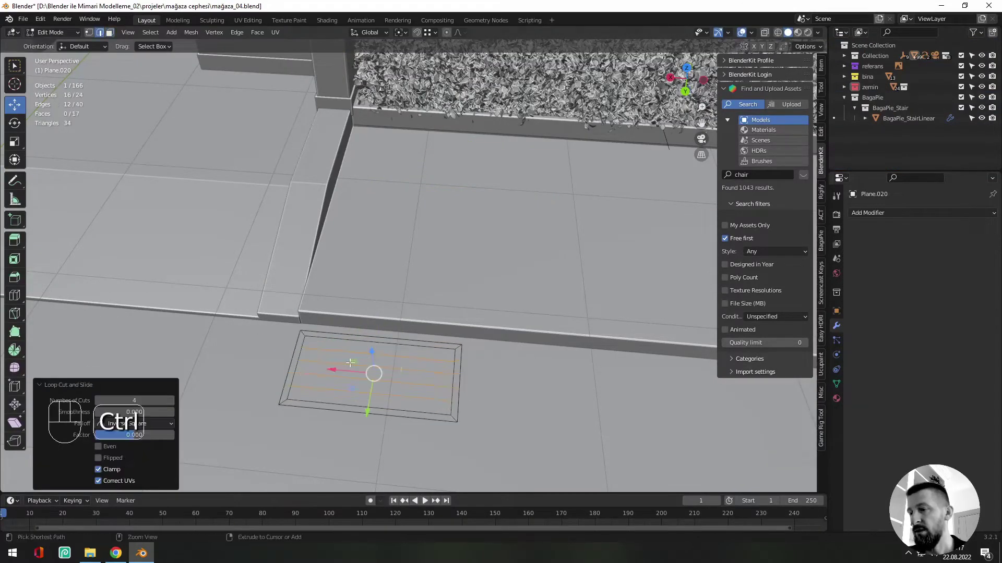
key(ctrl+r)
Select the inner grid faces, inset them individually and extrude them about 2.75 cm to form the grate's slots.
key(3)
drag(336, 346, 440, 405)
middle_drag(437, 329, 438, 345)
click(523, 397)
key(KP_Decimal)
key(e)
click(459, 342)
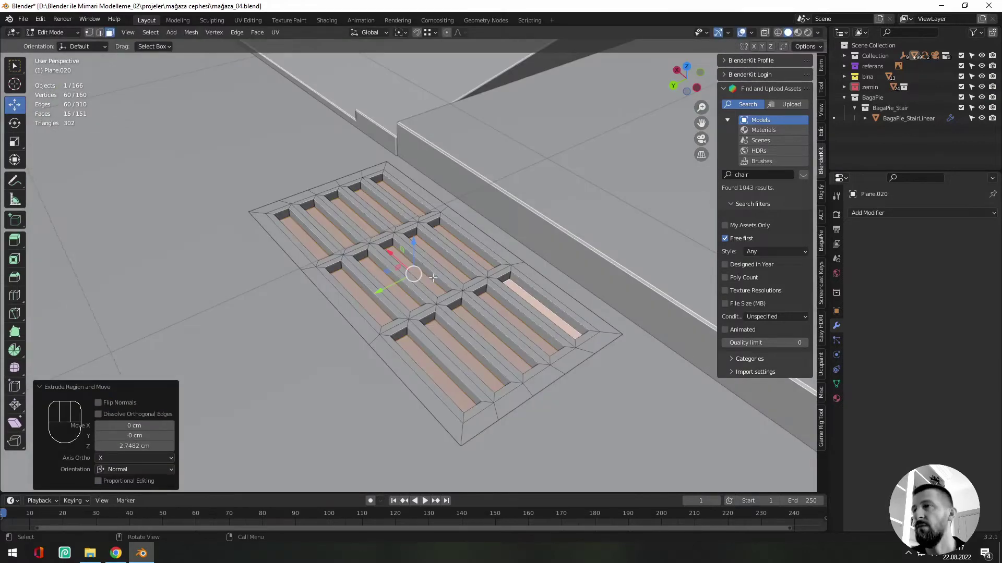
Extrude the grate's outer edge loop to give it thickness and reposition the grate on the ground.
middle_drag(436, 276, 440, 255)
key(2)
alt+click(469, 405)
key(e)
key(Tab)
key(g)
key(Tab)
middle_drag(417, 360, 412, 289)
key(Tab)
Set the grate's origin to its geometry and lower the grate slightly.
right_click(418, 261)
click(501, 273)
drag(414, 225, 414, 230)
middle_drag(418, 232, 477, 303)
Add a Bevel modifier to the grate with a 0.6 cm amount and 2 segments, and clear the selection.
click(921, 213)
click(782, 248)
shift+drag(947, 294, 934, 293)
click(979, 307)
middle_drag(584, 282, 689, 245)
scroll(486, 337, down, 5)
click(473, 344)
scroll(472, 343, down, 2)
shift+middle_drag(473, 343, 474, 386)
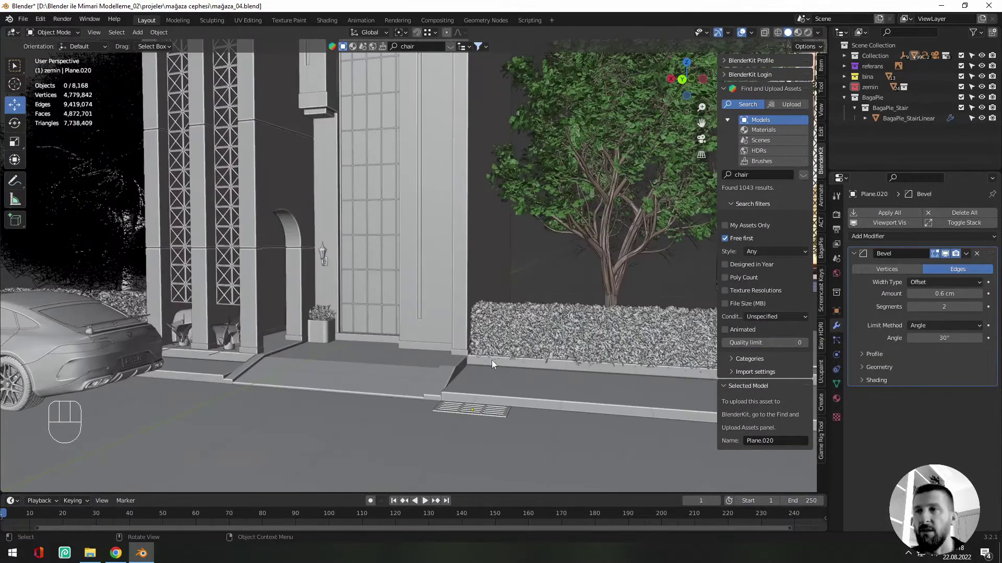
Add a cylinder mesh on the pavement beside the hedge, then scale and position it as the base of a litter bin.
scroll(495, 356, up, 3)
shift+right_click(464, 299)
key(shift+a)
click(522, 98)
key(Tab)
key(s)
key(g)
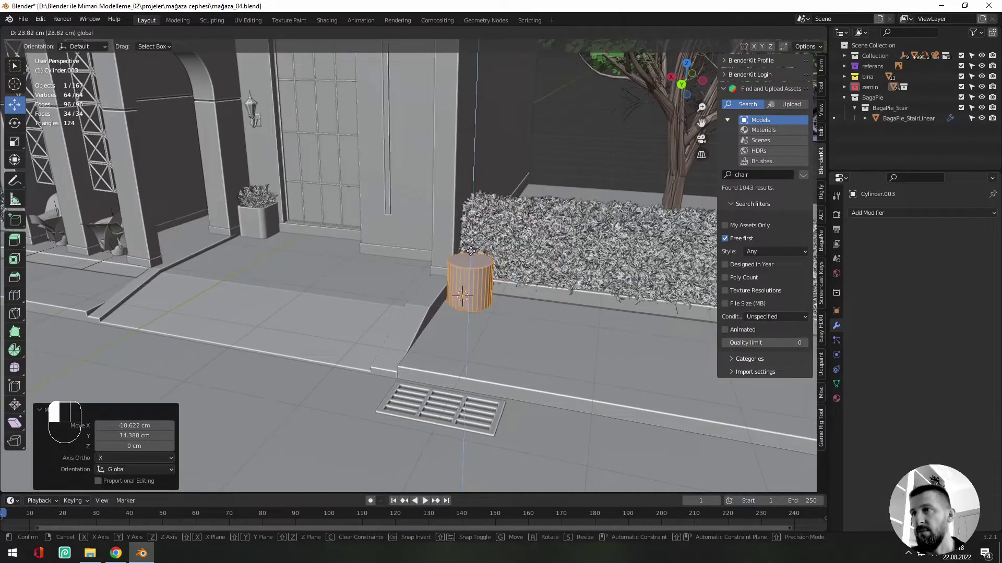
drag(470, 250, 471, 248)
middle_drag(501, 261, 469, 266)
key(s)
Raise the cylinder's top face and scale it by 1.302 to flare the bin outwards.
scroll(496, 292, up, 4)
key(3)
click(416, 223)
drag(414, 182, 414, 156)
key(s)
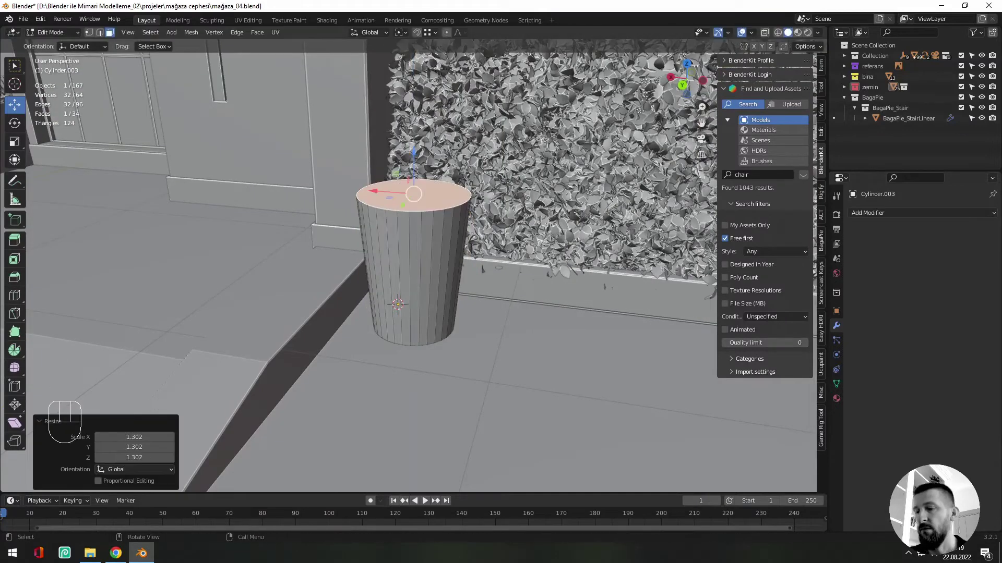
Add a horizontal loop cut around the bin and delete its top face.
click(405, 286)
key(3)
click(417, 195)
key(Delete)
middle_drag(429, 250, 430, 225)
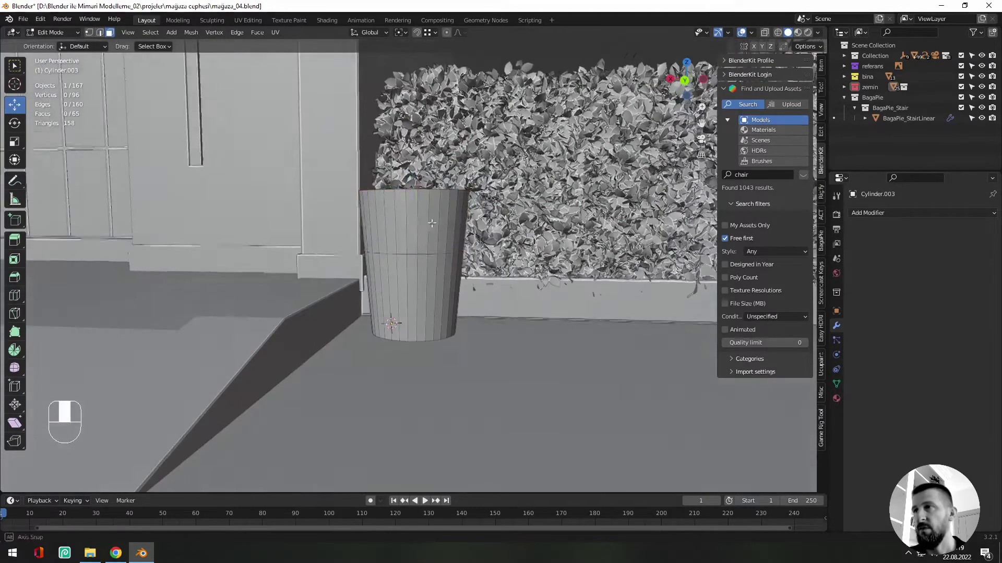
Cut vertical slots by insetting and deleting the bin's upper side faces, then add a Solidify modifier with 1 cm thickness.
key(alt+z)
drag(337, 162, 488, 241)
key(alt+z)
click(516, 242)
key(Delete)
key(Tab)
click(920, 213)
click(794, 390)
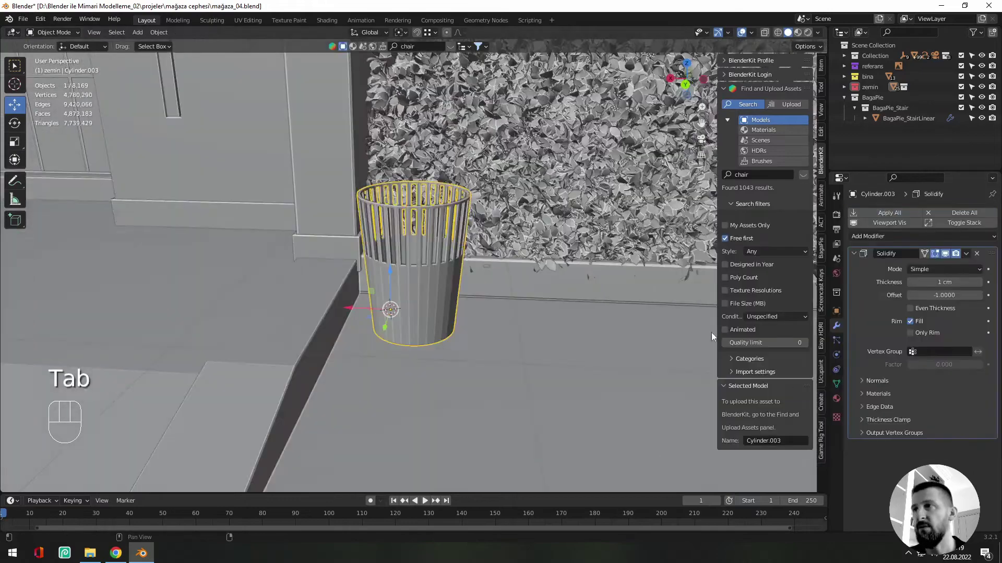
Bevel the bin's bottom edge loop and return to object mode.
key(Tab)
key(2)
key(ctrl+b)
middle_drag(553, 337, 547, 375)
key(Tab)
Shade the bin smooth and enable Auto Smooth for its normals.
right_click(472, 245)
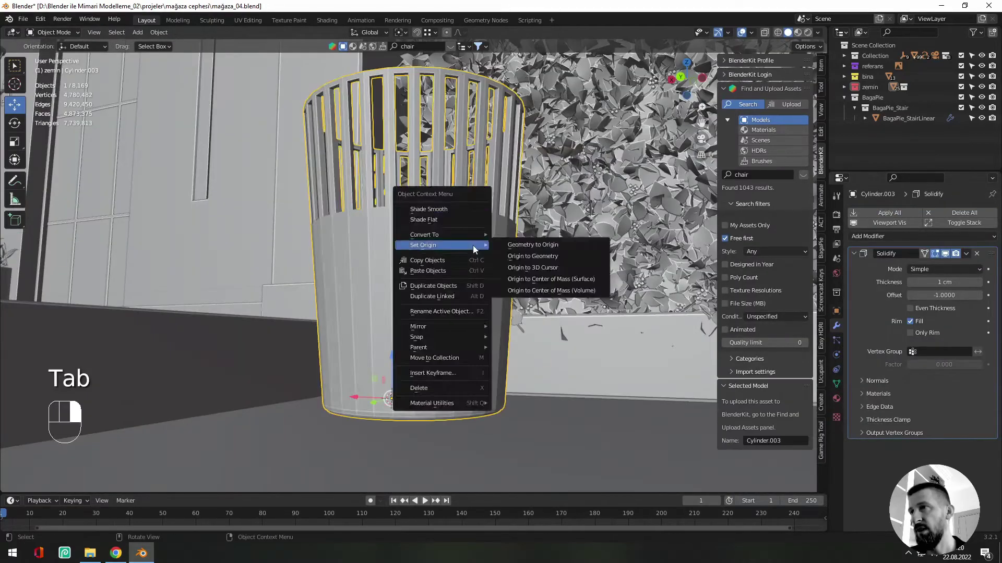
click(430, 209)
click(836, 384)
click(909, 430)
Move the bin to its place on the pavement and clear the selection.
middle_drag(501, 292, 449, 344)
drag(342, 335, 313, 319)
scroll(449, 313, down, 10)
click(496, 292)
middle_drag(485, 344, 481, 296)
scroll(475, 250, down, 2)
Enlarge the timeline area and turn it into a Shader Editor showing the brick material.
shift+middle_drag(481, 209, 439, 272)
key(n)
drag(335, 493, 336, 375)
key(shift+F3)
scroll(315, 481, up, 5)
Add a Brick Texture node and connect its Color to the Principled BSDF's Base Color.
key(F3)
text(bric)
key(Return)
click(198, 441)
drag(259, 453, 337, 448)
Hide the first scene collection and switch the viewport to material preview shading.
click(981, 56)
middle_drag(470, 284, 416, 293)
click(798, 33)
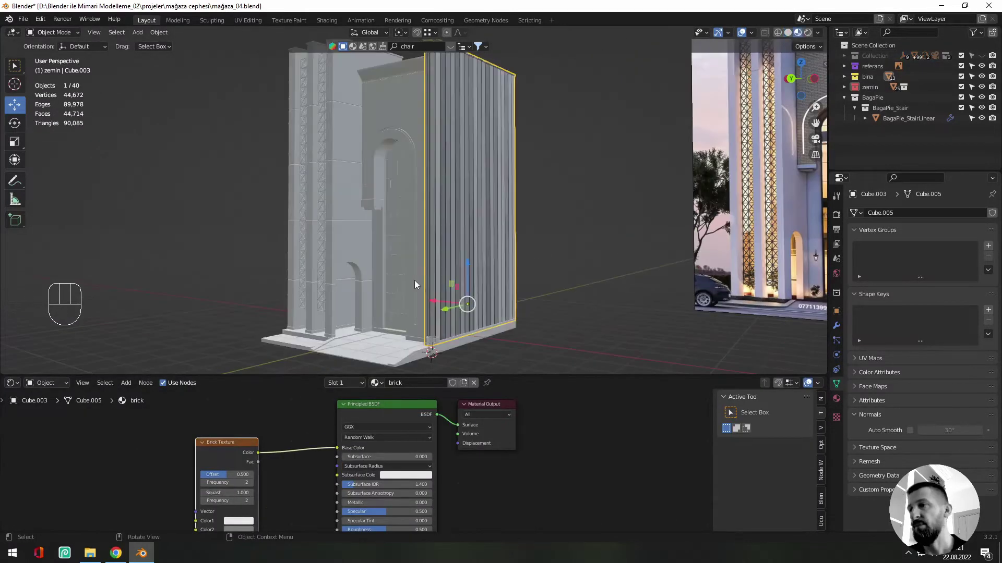
Replace the Brick Texture node with a Checker Texture connected to Base Color.
scroll(441, 198, up, 2)
key(F3)
text(ch)
key(Return)
key(Delete)
drag(220, 436, 337, 448)
Select the side wall's narrow front faces in edit mode and open a UV Editor beside the 3D viewport.
middle_drag(500, 209, 541, 136)
scroll(465, 205, up, 3)
key(Tab)
shift+click(403, 209)
scroll(403, 208, down, 4)
drag(2, 28, 378, 37)
click(13, 33)
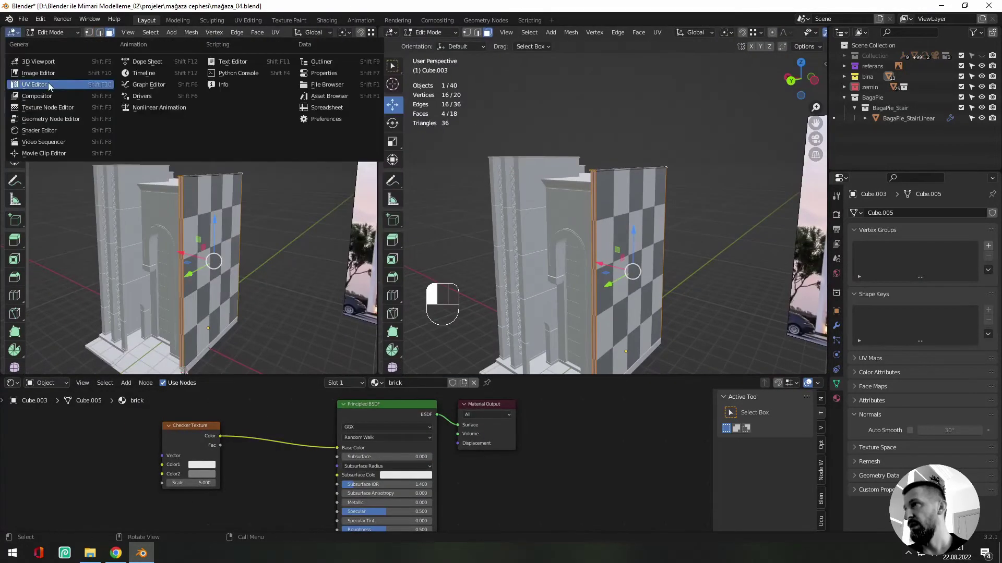
click(49, 84)
click(280, 33)
Select all the displayed UVs of the narrow faces and scale them along X.
drag(191, 426, 214, 432)
key(a)
scroll(564, 243, up, 2)
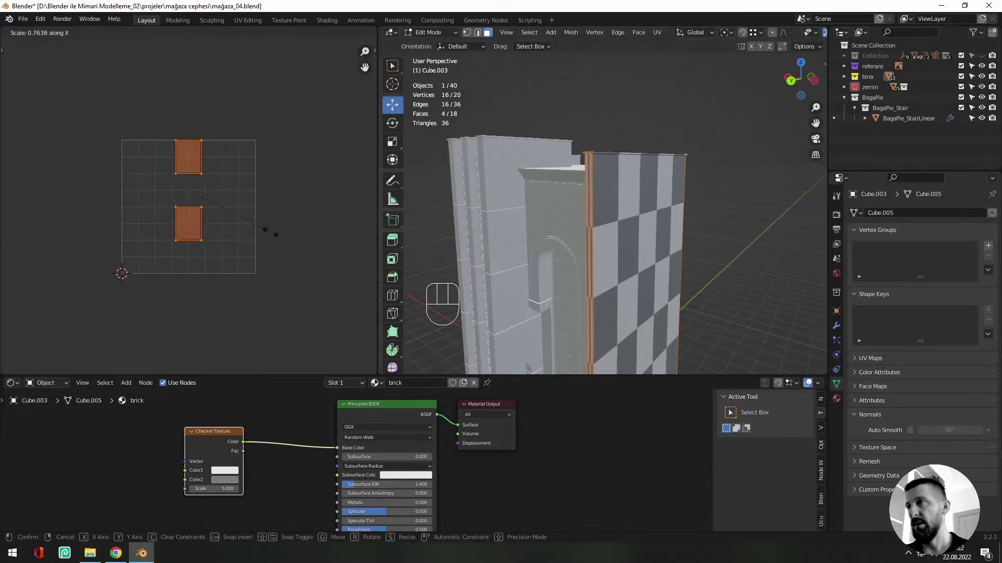
click(308, 233)
Add Texture Coordinate and Mapping nodes to the Checker Texture and set the checker scale to 43.8.
middle_drag(201, 448, 330, 443)
key(ctrl+t)
middle_drag(574, 234, 599, 219)
Scale the narrow faces' UVs along Y to even out the checker squares.
key(s)
key(y)
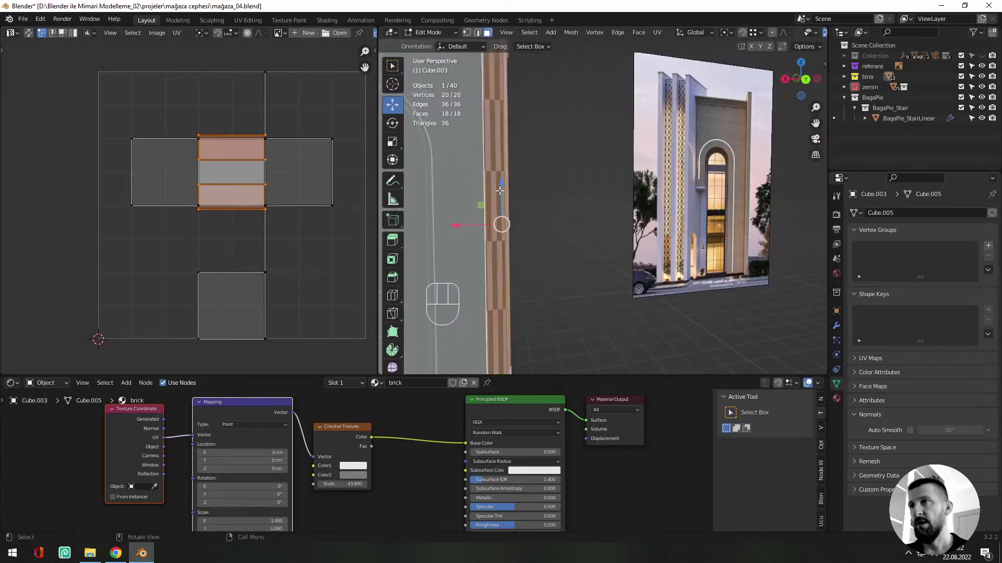
click(496, 234)
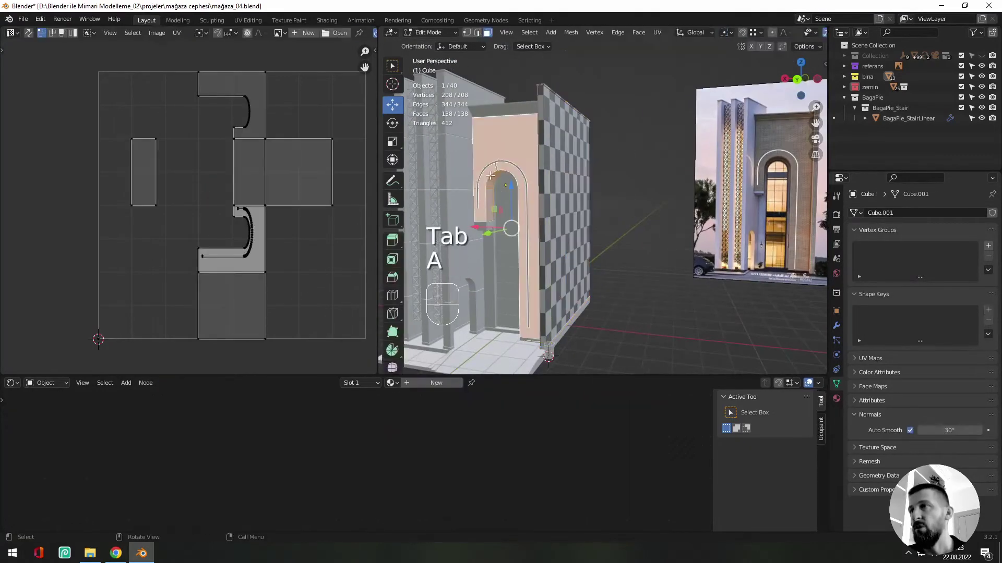
Assign the existing brick material to the arched front wall.
key(Tab)
click(490, 251)
click(371, 382)
click(430, 410)
middle_drag(553, 188, 541, 176)
Select all of the arched wall's UVs, scale them down uniformly and shift them along X.
key(Tab)
key(a)
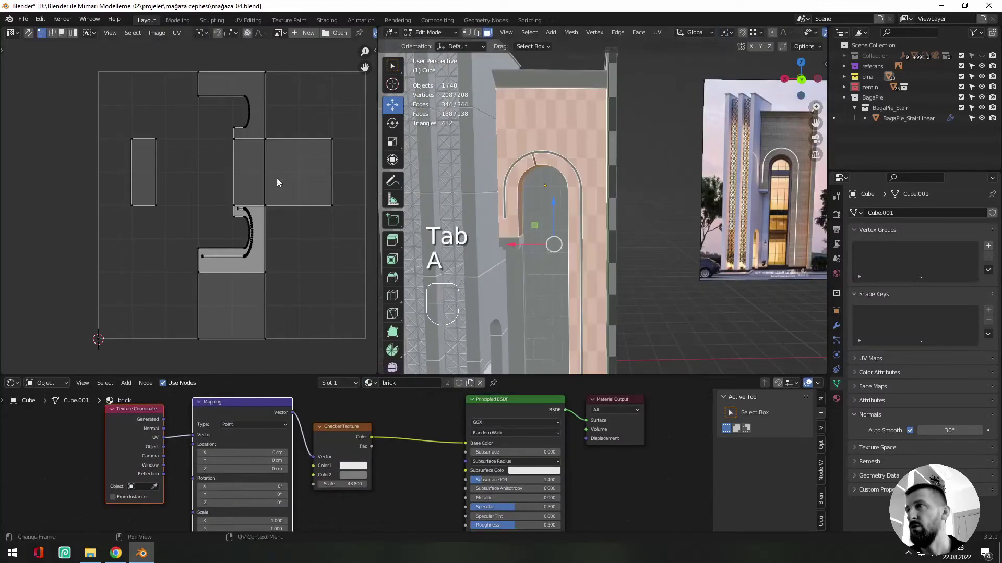
key(s)
key(s)
key(s)
click(361, 179)
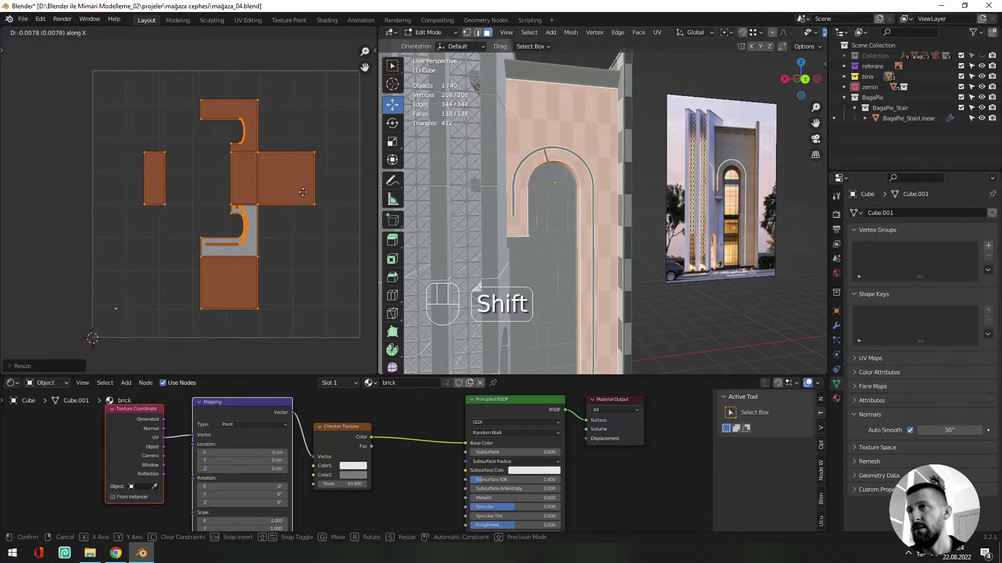
click(343, 186)
Move the arched wall's UVs and scale them down along Y to match the neighbouring checker pattern.
scroll(470, 193, up, 6)
scroll(470, 193, down, 5)
middle_drag(469, 193, 459, 194)
key(g)
key(s)
key(y)
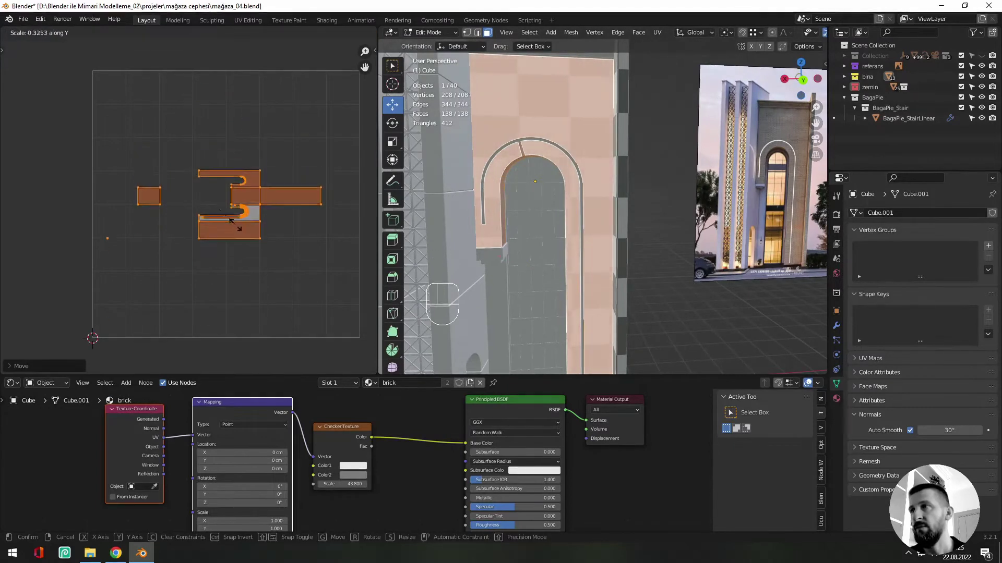
click(292, 208)
Leave edit mode on the arched wall and show the hidden scene collection again.
middle_drag(521, 209, 579, 187)
scroll(579, 188, up, 5)
middle_drag(579, 188, 530, 259)
key(Tab)
scroll(456, 203, down, 7)
scroll(464, 196, down, 8)
key(KP_Divide)
key(KP_Divide)
click(982, 56)
Select another object in the scene and select all of its geometry in edit mode.
click(611, 289)
key(Tab)
key(a)
middle_drag(610, 288, 618, 259)
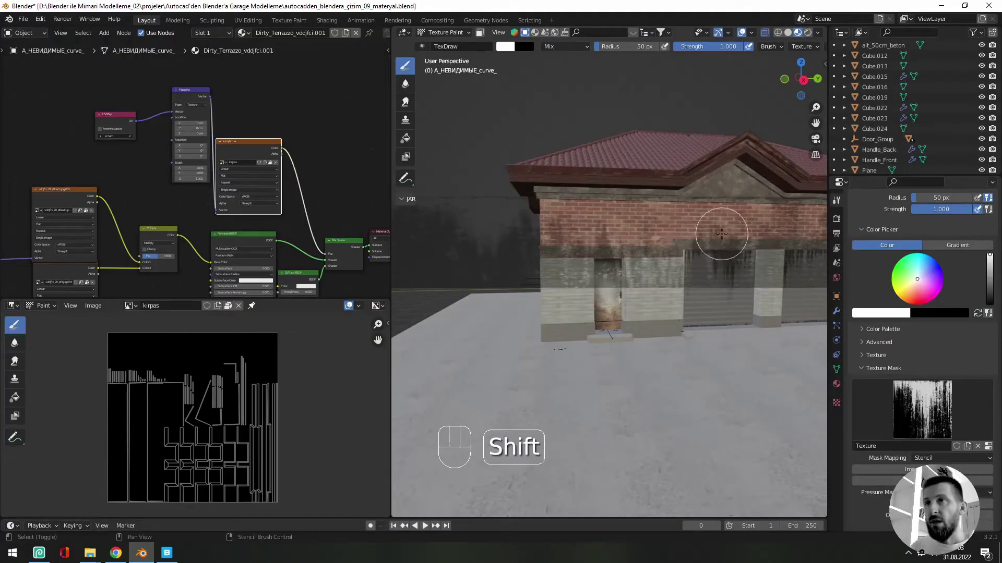
Align the garage to a right orthographic view and maximize the 3D viewport for texture painting.
alt+shift+middle_drag(637, 241, 426, 314)
key(ctrl+space)
scroll(302, 257, up, 6)
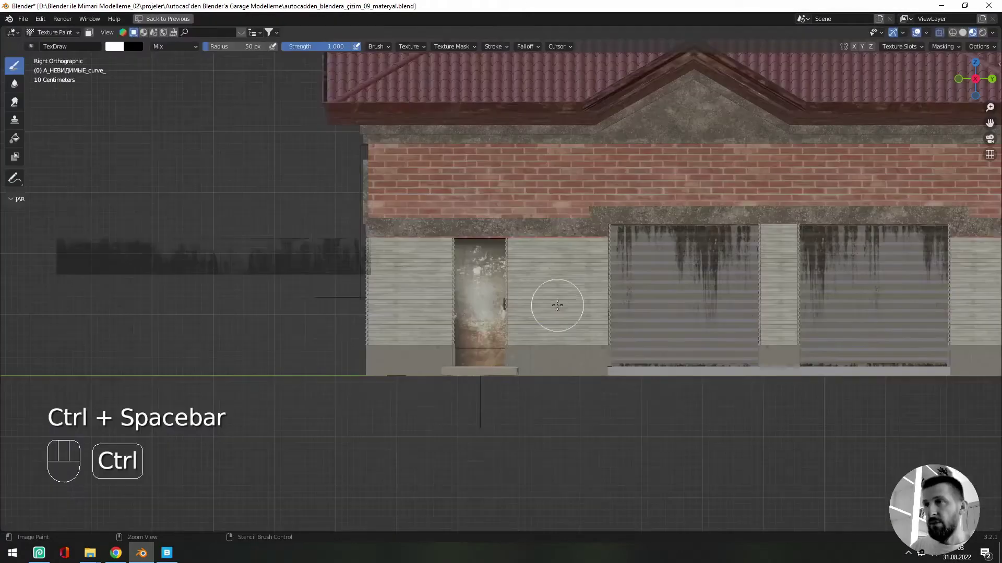
Undo the trial dirt strokes painted on the concrete band above the door.
scroll(454, 181, up, 1)
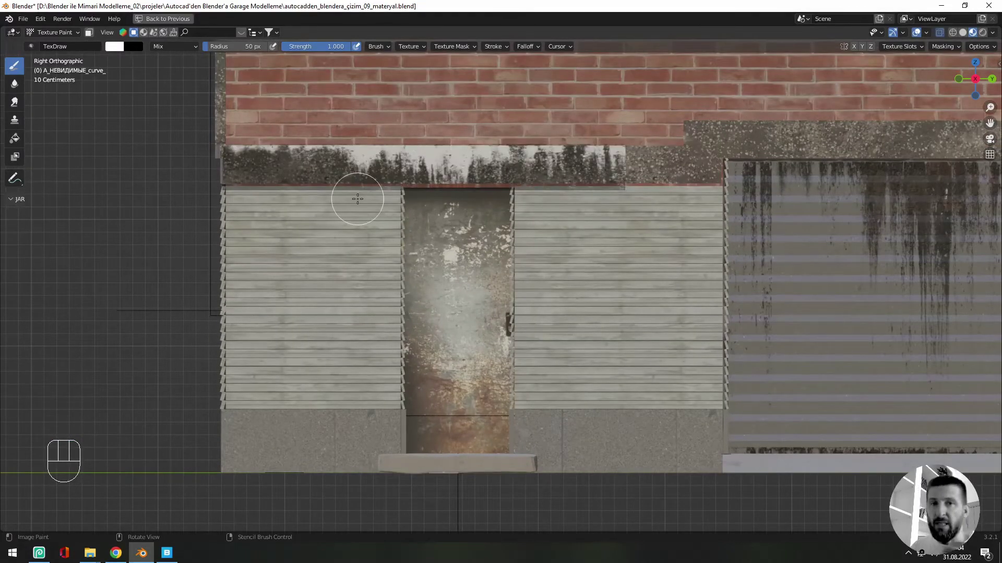
key(ctrl+z)
key(ctrl+z)
Set the brush to 148 px radius and 0.548 strength, and paint the dirt stencil along the front concrete band.
key(f)
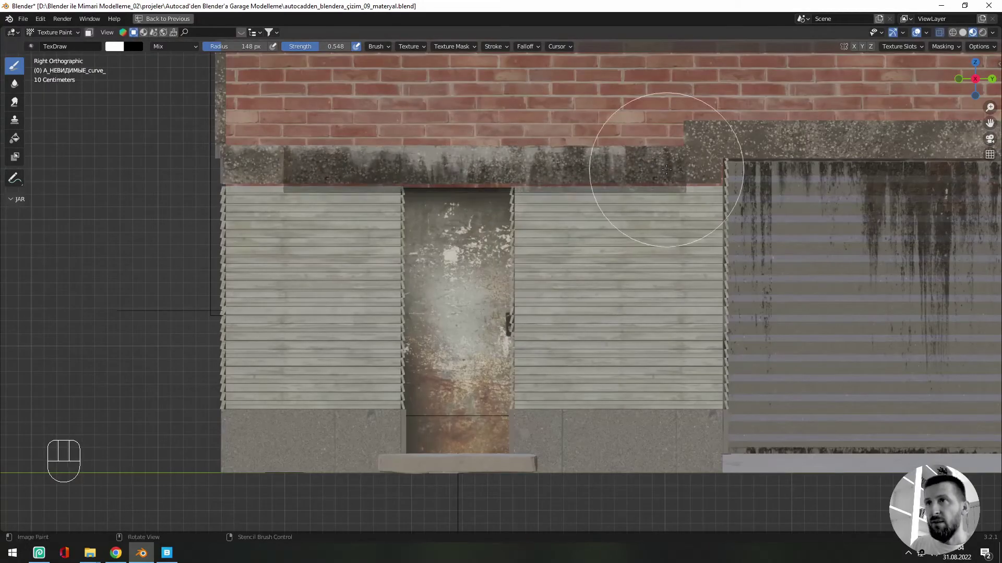
shift+middle_drag(951, 145, 704, 145)
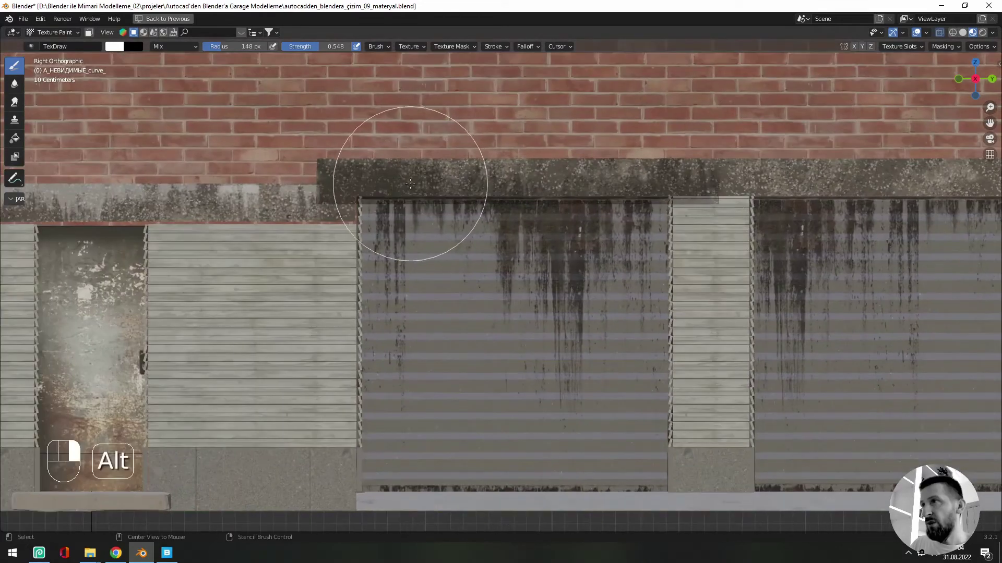
alt+middle_click(991, 261)
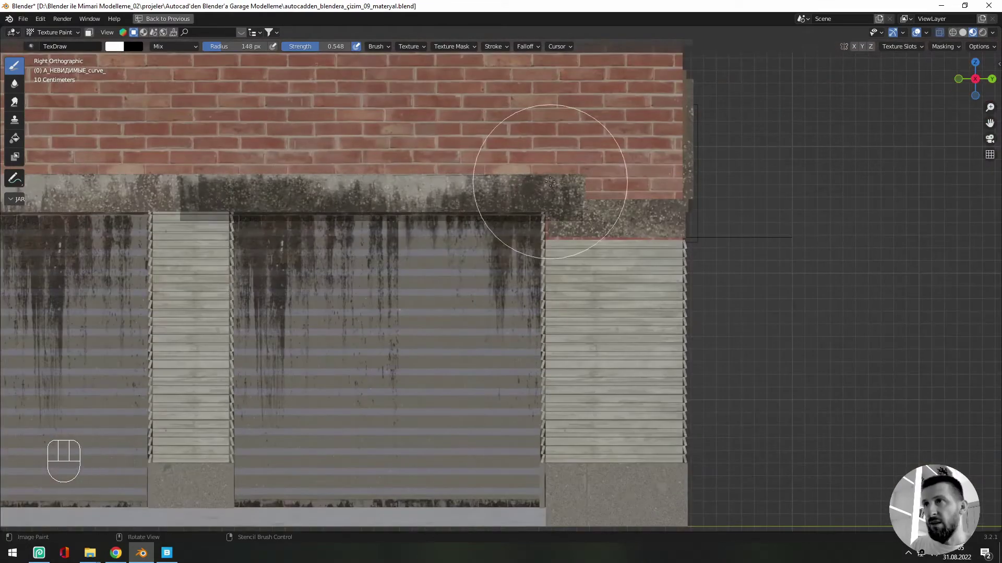
drag(673, 217, 558, 228)
scroll(558, 228, down, 3)
Turn to another side of the garage and paint dirt there, repositioning the stencil between strokes.
alt+middle_drag(558, 228, 668, 222)
scroll(699, 217, up, 3)
drag(730, 215, 631, 214)
right_drag(652, 214, 412, 87)
drag(412, 87, 524, 87)
mouse_move(514, 88)
alt+right_down()
mouse_move(230, 100)
mouse_move(222, 85)
alt+right_up()
drag(221, 85, 340, 94)
alt+right_drag(339, 94, 168, 226)
shift+middle_drag(99, 226, 526, 242)
alt+right_drag(160, 224, 474, 228)
drag(473, 228, 378, 215)
Reposition the stencil and paint dirt along the concrete band on the garage's rear wall.
alt+middle_drag(674, 96, 563, 130)
alt+right_drag(286, 233, 405, 232)
drag(371, 208, 690, 228)
shift+middle_drag(666, 228, 260, 231)
mouse_move(415, 239)
shift+middle_down()
mouse_move(328, 231)
mouse_move(392, 231)
mouse_move(417, 248)
shift+middle_up()
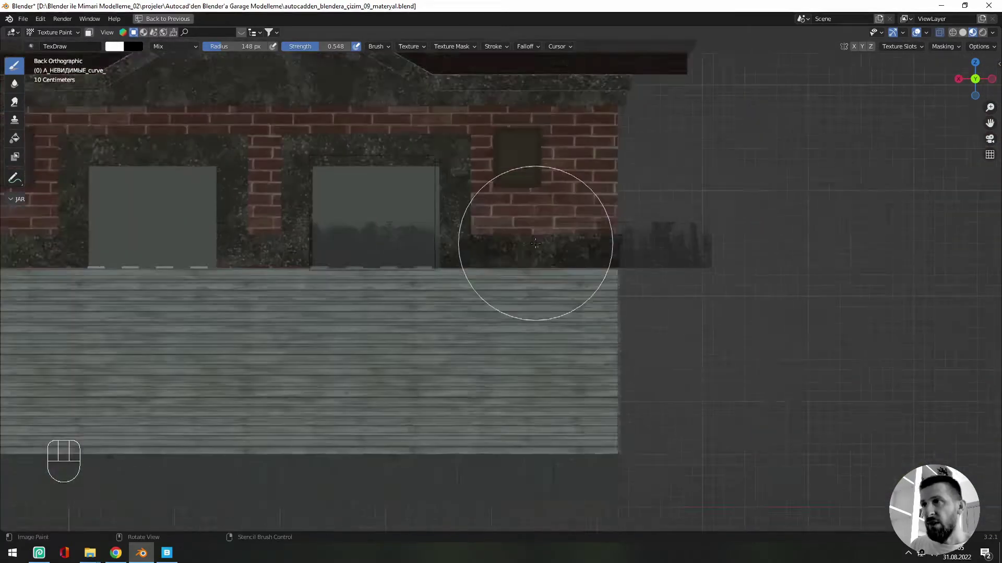
scroll(537, 302, up, 2)
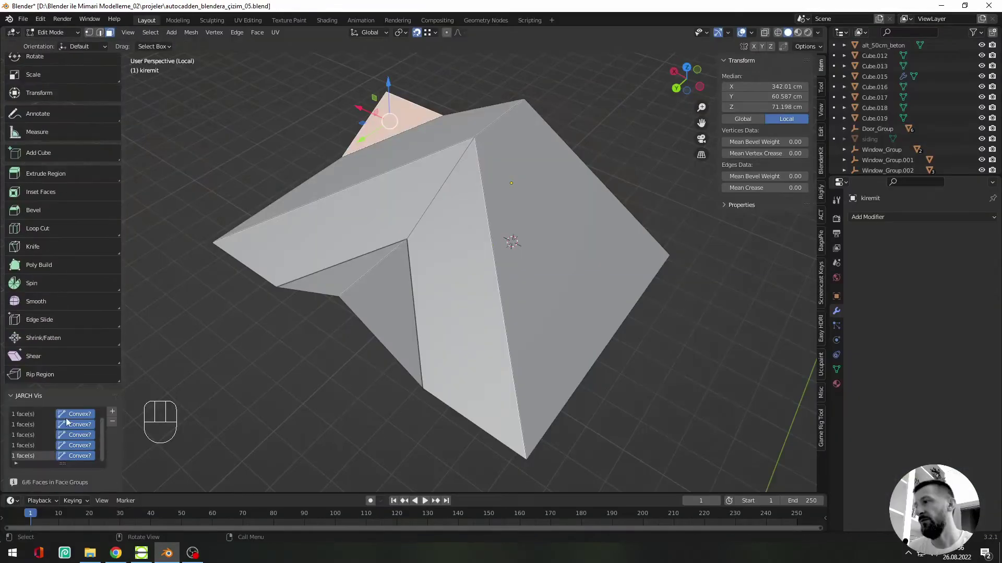
Apply all transforms to the grouped-face roof mesh and convert it into JARCH Vis roofing.
click(30, 417)
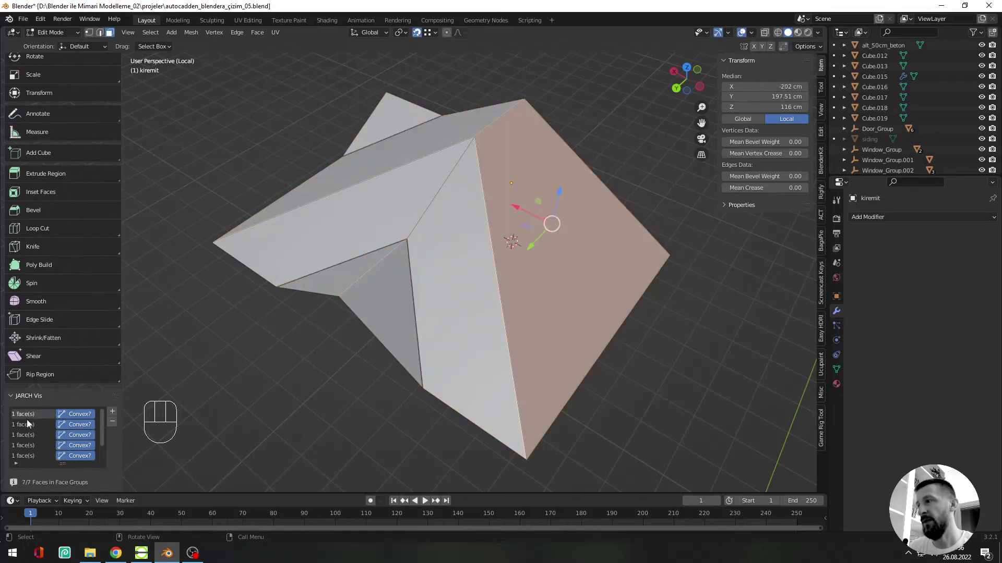
key(Tab)
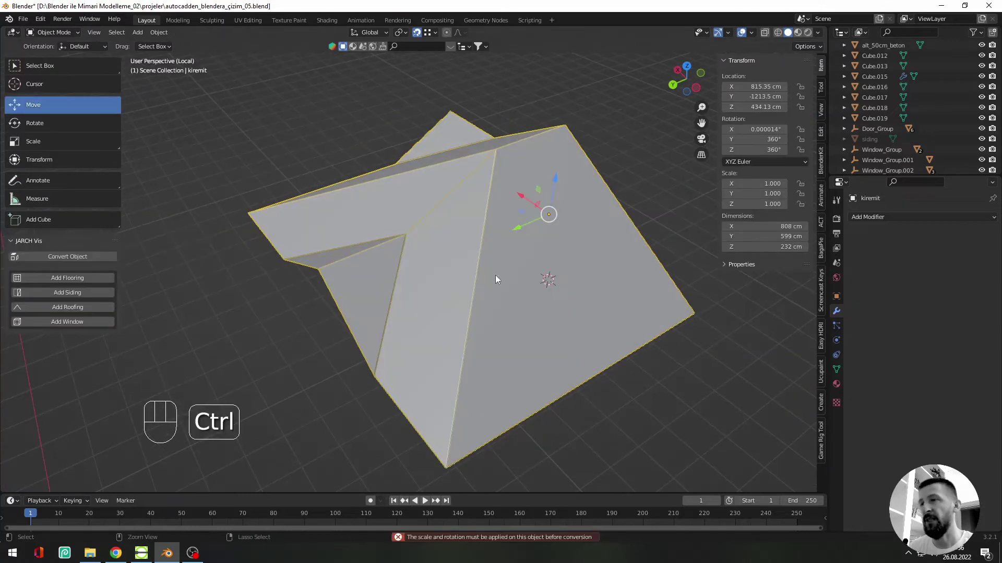
key(ctrl+a)
click(498, 282)
click(67, 256)
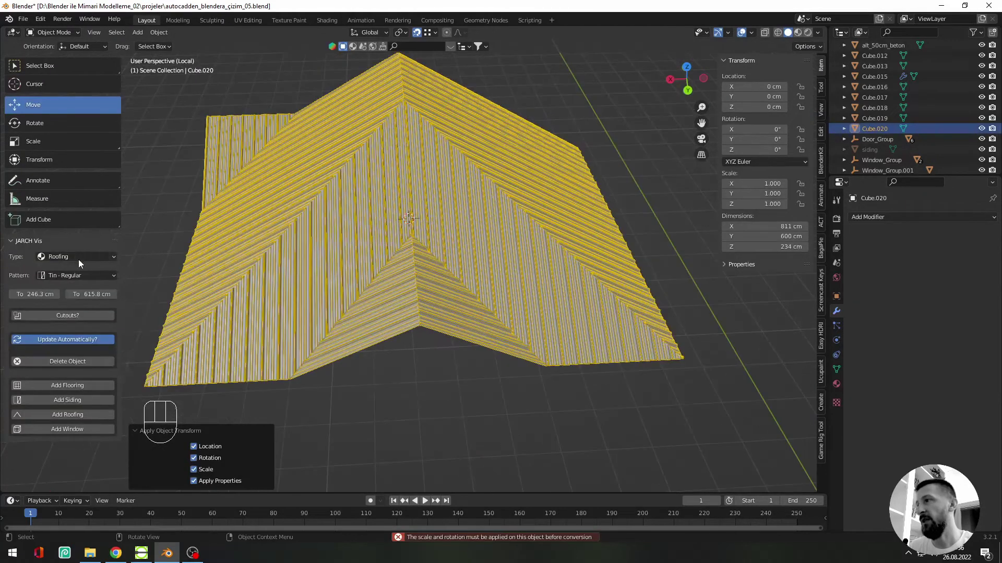
Try the Shingles - 3 Tab roofing pattern and change the pattern to Terracotta.
click(78, 275)
click(70, 321)
click(79, 275)
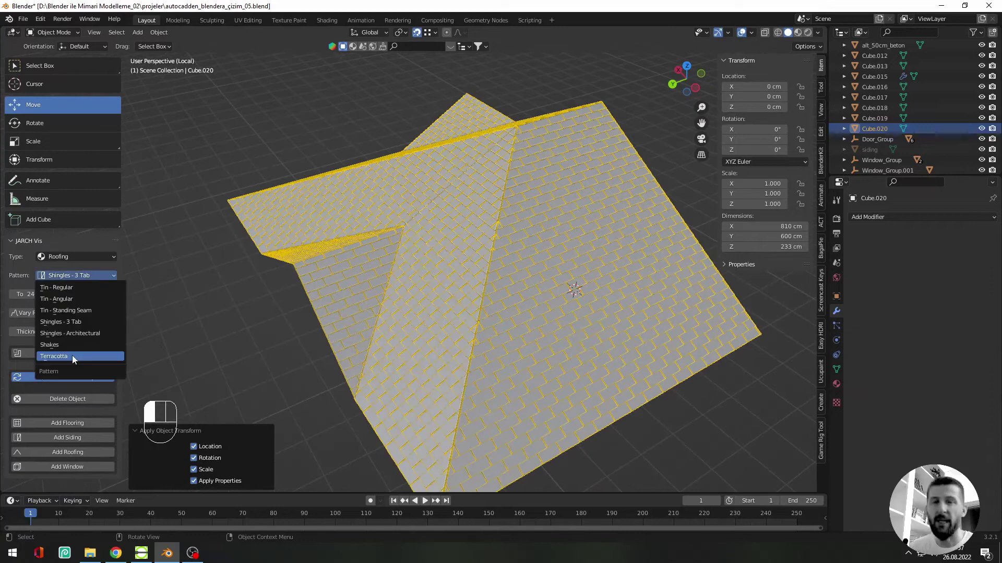
click(72, 355)
Adjust the Terracotta roof tiles by entering 8 and 30 in two of the tile settings.
scroll(436, 290, up, 3)
middle_drag(477, 293, 501, 256)
double_click(68, 370)
text(8)
key(Return)
scroll(137, 334, up, 1)
double_click(46, 313)
text(30)
key(Return)
key(Return)
Select two linked parts of the mesh in edit mode, duplicate them in place and mirror the copy along X.
scroll(446, 324, down, 4)
middle_drag(485, 313, 439, 187)
scroll(398, 277, up, 5)
scroll(459, 178, down, 6)
click(568, 172)
middle_drag(564, 198, 454, 240)
scroll(443, 172, up, 5)
key(Tab)
click(430, 112)
shift+click(438, 151)
shift+middle_drag(498, 441, 496, 378)
key(ctrl+l)
key(shift+d)
right_click(413, 213)
drag(410, 210, 421, 209)
key(ctrl+m)
key(x)
key(Tab)
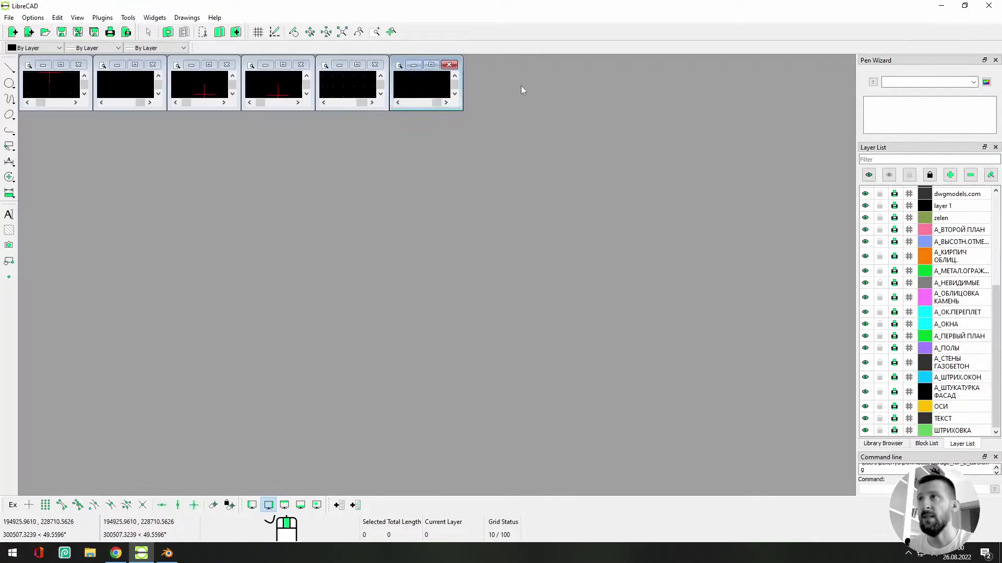
Switch to LibreCAD, maximize the garage.dxf drawing and start saving it with Save As.
drag(463, 110, 794, 322)
middle_drag(647, 224, 502, 308)
drag(343, 82, 783, 383)
click(750, 65)
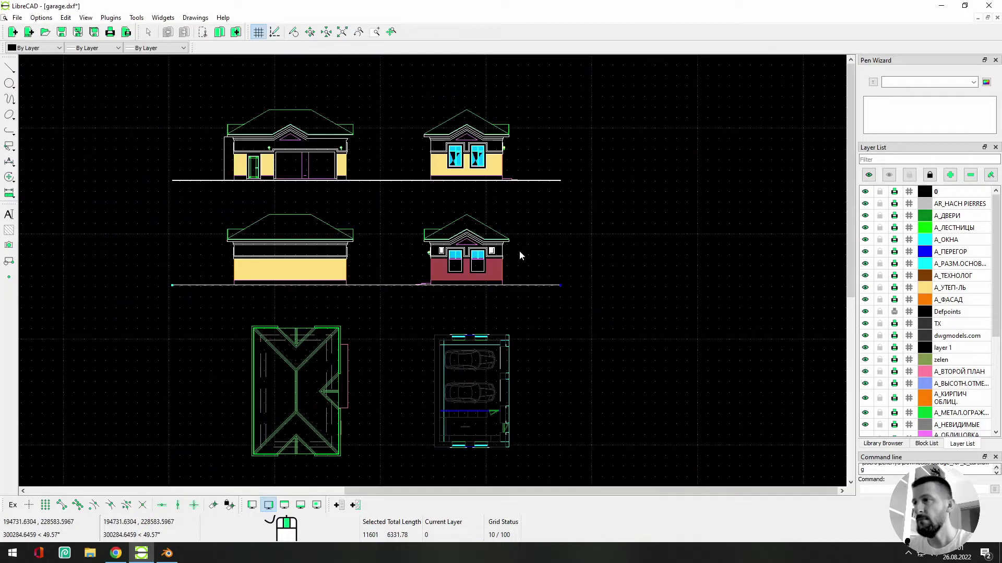
click(17, 17)
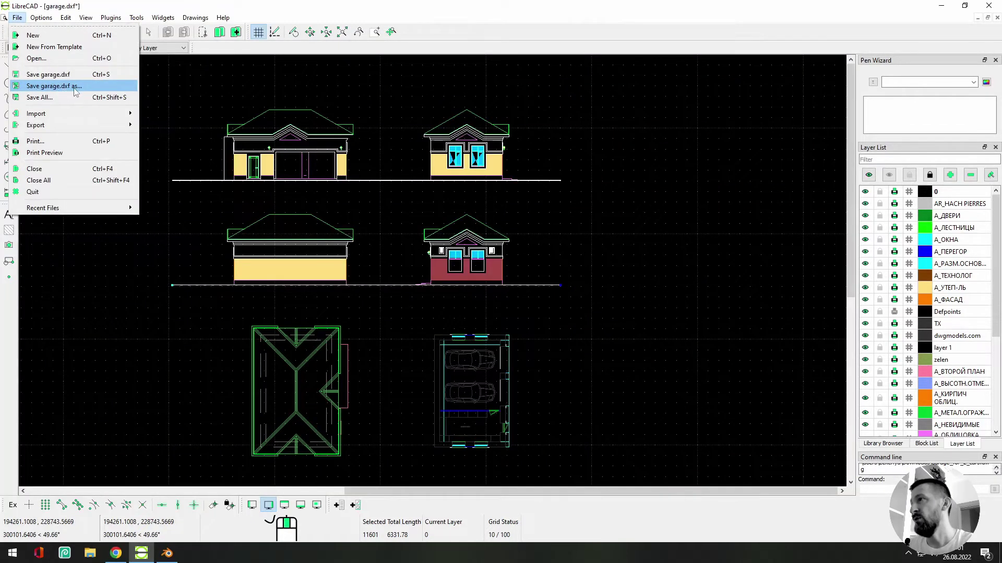
click(54, 86)
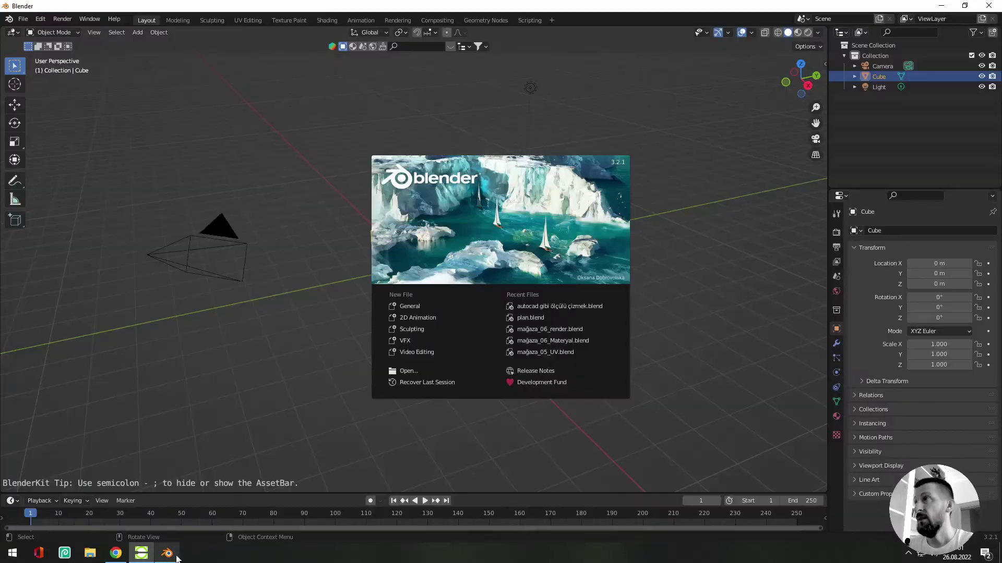
Switch to Blender, dismiss the splash screen and search the add-on preferences for dxf.
click(110, 235)
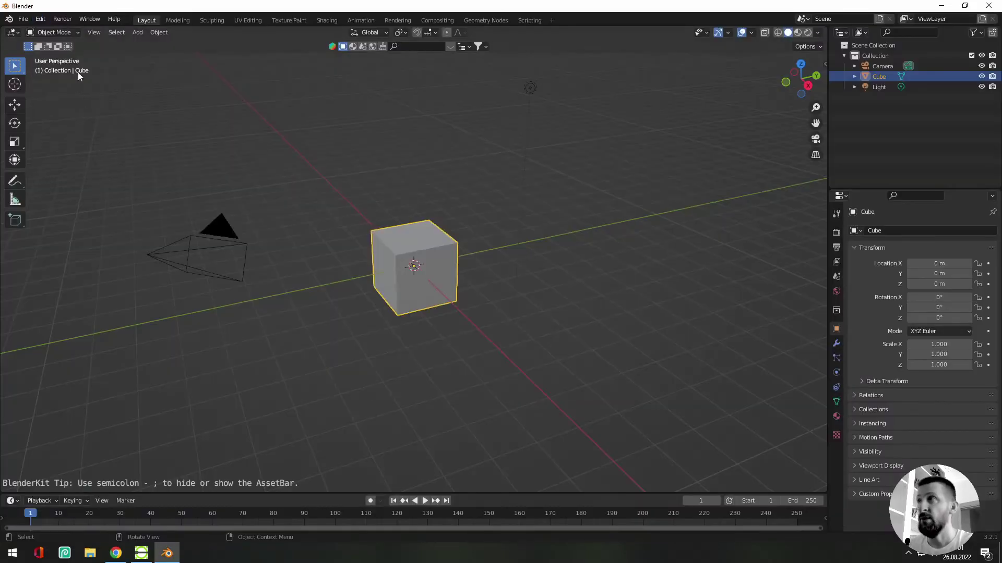
click(41, 18)
click(58, 169)
click(294, 55)
text(dxf)
click(263, 73)
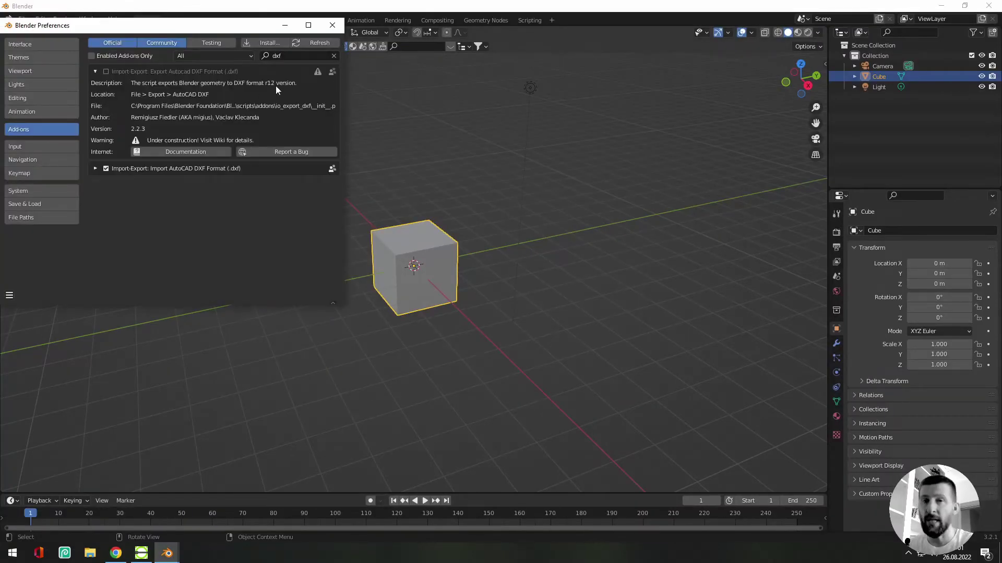
click(96, 72)
Start an AutoCAD DXF import and select garage.dxf in the Desktop folder.
click(23, 18)
mouse_move(40, 159)
click(170, 346)
click(256, 237)
click(545, 282)
Disable importing text and lights, set the unit scale to 0.1 and import the garage drawing.
scroll(754, 336, down, 5)
scroll(754, 340, up, 5)
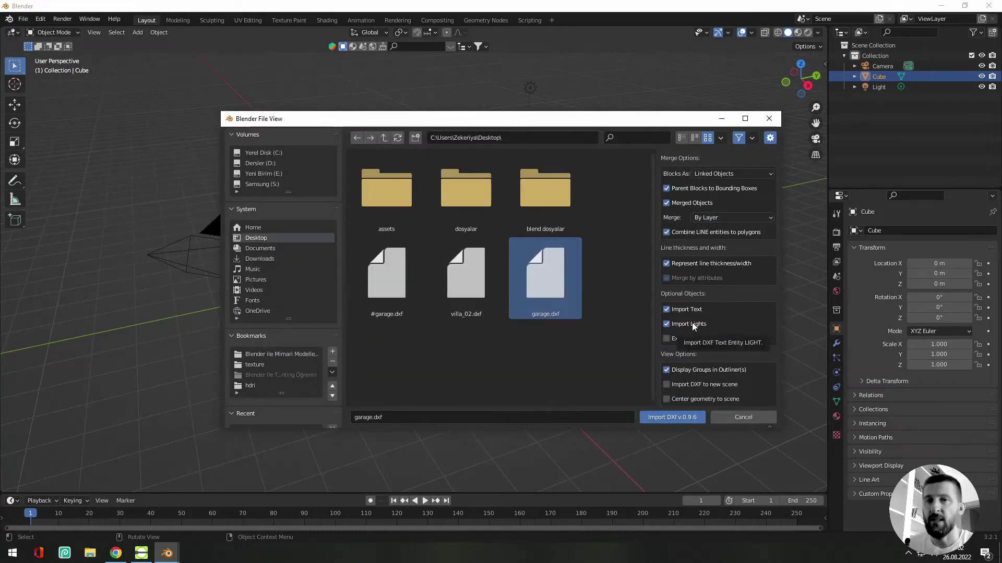
drag(722, 320, 722, 309)
scroll(758, 325, down, 5)
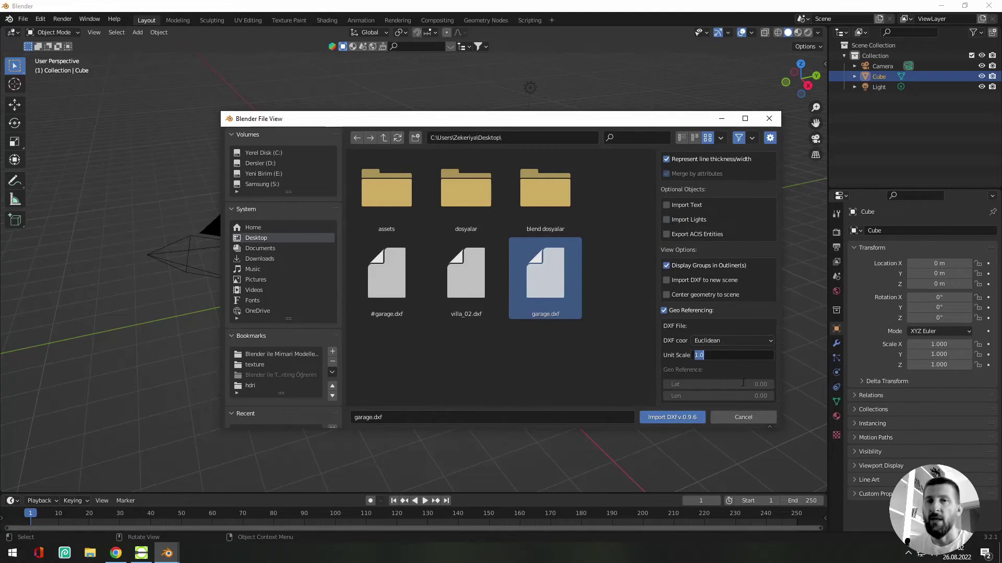
click(836, 276)
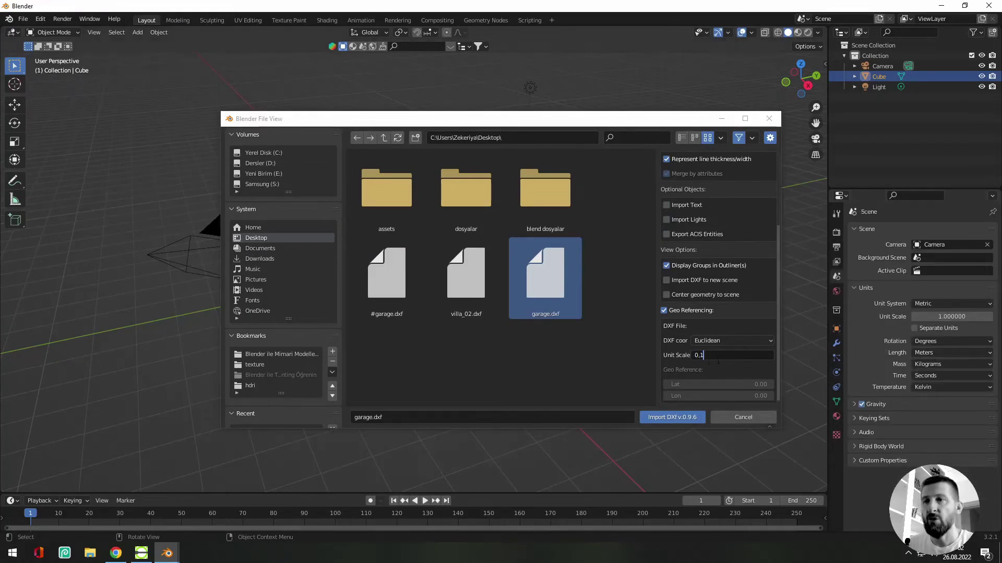
click(681, 419)
click(680, 418)
Select and frame one of the imported curves, and turn on the Screencast Keys display.
click(881, 149)
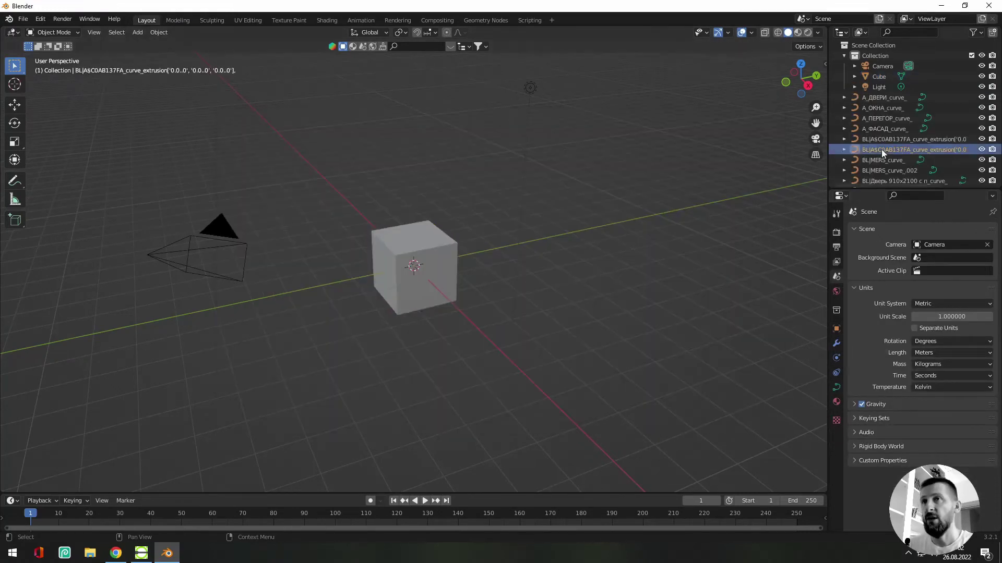
key(KP_Decimal)
key(n)
click(820, 291)
click(733, 61)
key(n)
Examine the imported garage drawings in perspective and from the top.
middle_drag(569, 209, 524, 212)
scroll(552, 256, down, 15)
click(801, 65)
middle_drag(548, 324, 449, 258)
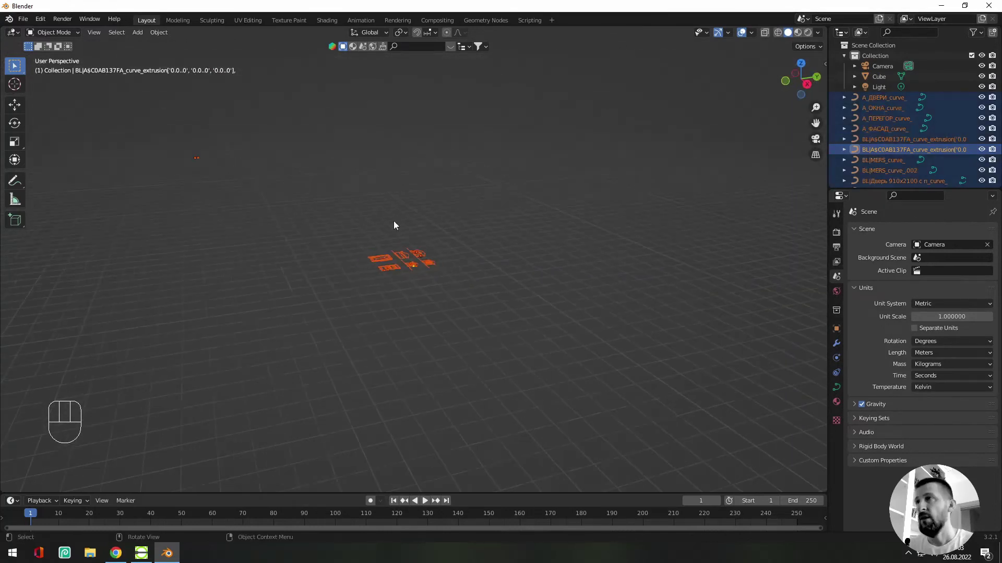
key(KP_7)
scroll(402, 273, up, 5)
click(159, 32)
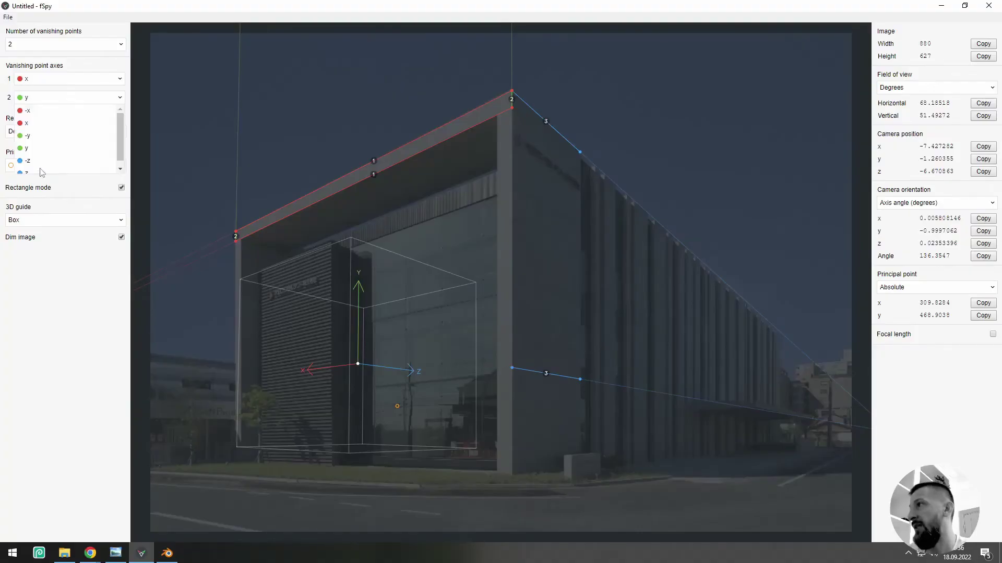
In fSpy, assign z to the second vanishing point axis, place the origin on the corner column and adjust the vanishing line points.
drag(358, 364, 525, 290)
drag(512, 108, 541, 94)
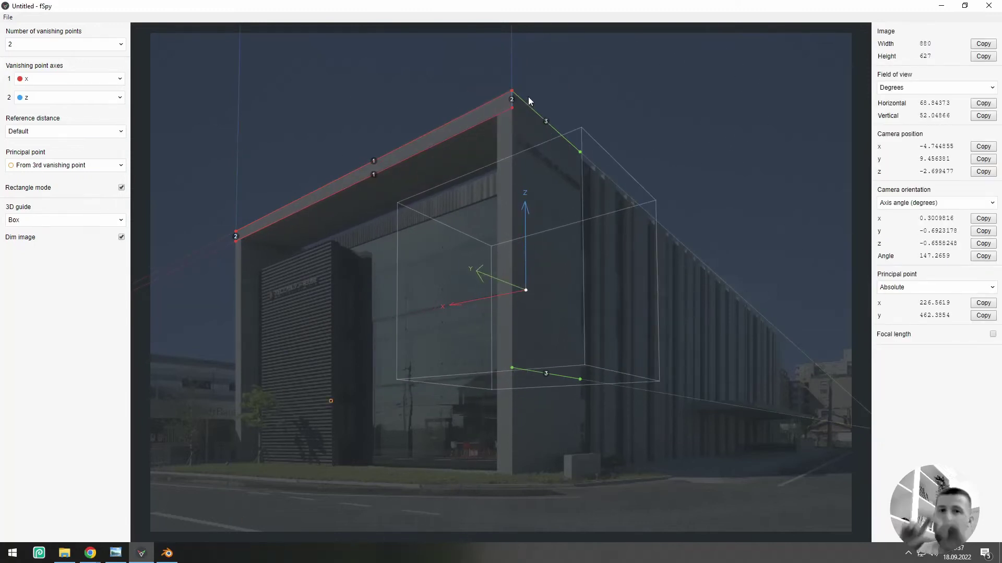
drag(577, 381, 583, 417)
mouse_move(514, 370)
mouse_down()
mouse_move(521, 343)
mouse_move(516, 372)
mouse_up()
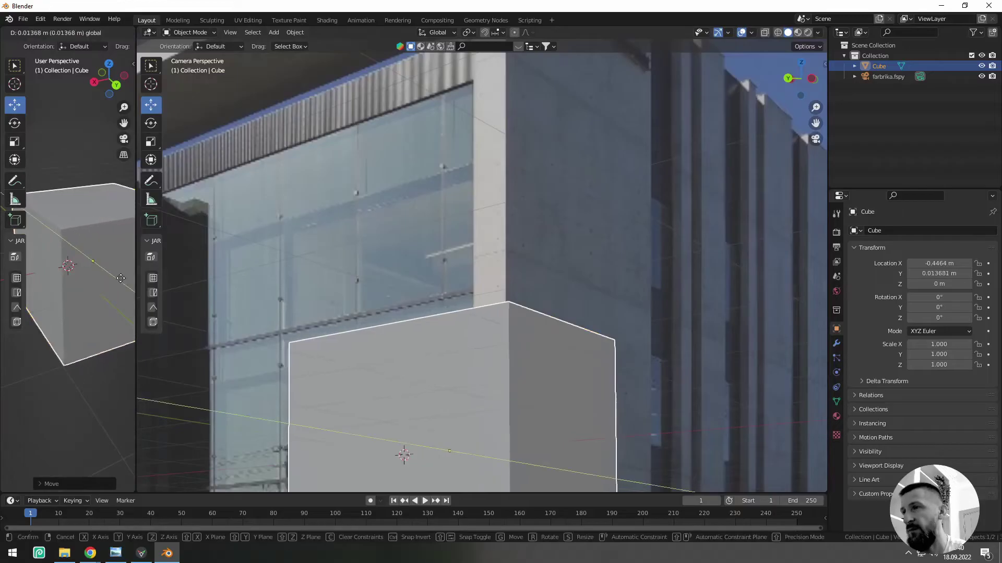
In Blender, widen the free viewport and move the cube's faces to match the corner column in the camera-matched photo.
drag(139, 319, 449, 318)
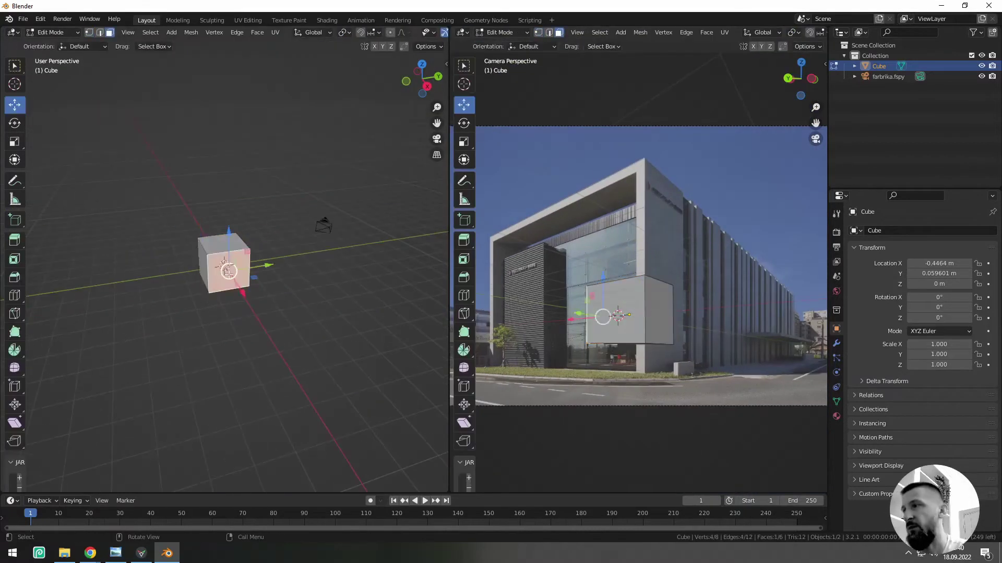
middle_drag(228, 272, 174, 265)
drag(178, 265, 216, 267)
middle_drag(216, 267, 261, 282)
click(241, 286)
drag(204, 279, 212, 282)
middle_drag(219, 284, 230, 251)
click(228, 285)
drag(228, 280, 228, 283)
middle_drag(245, 289, 235, 334)
Raise the column's top face to the roof height in the photo and extrude the roof slab of the front frame.
drag(233, 219, 235, 149)
key(e)
middle_drag(264, 146, 219, 208)
key(e)
Duplicate the L-shaped frame and move the copy towards the far side of the facade.
click(94, 138)
drag(68, 152, 70, 153)
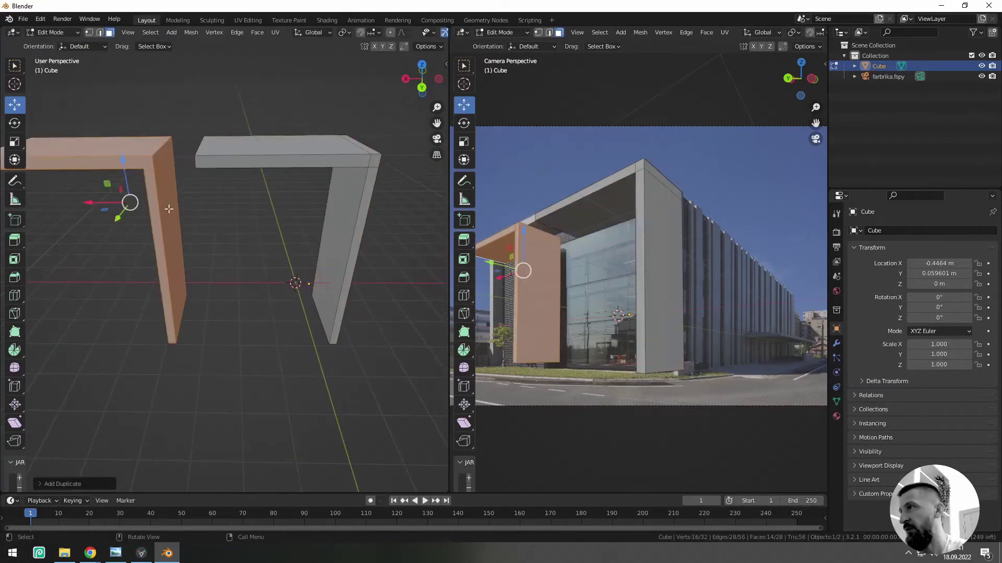
key(g)
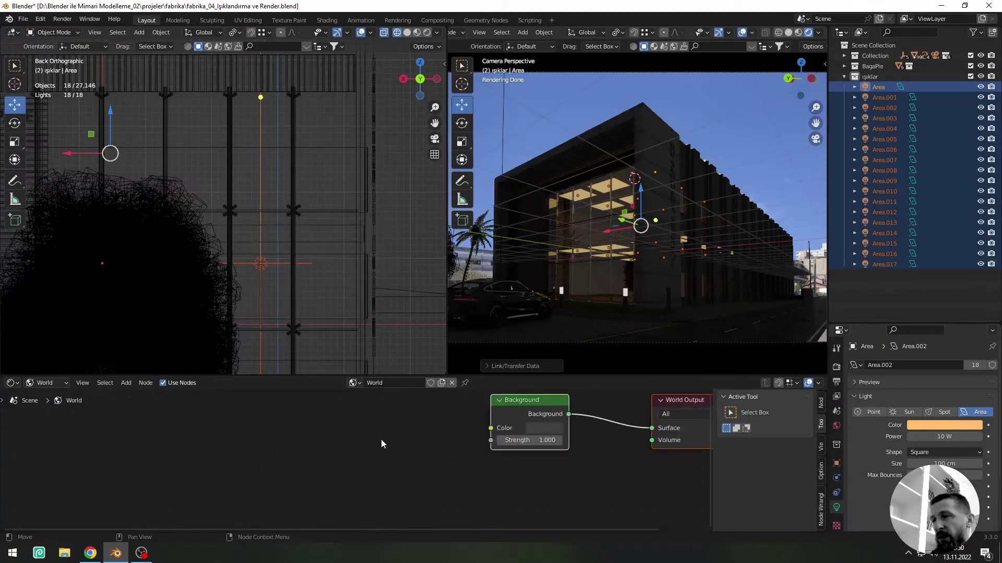
Add an Environment Texture node to the world and connect its Color output to the Background color.
middle_drag(381, 444, 292, 462)
key(F3)
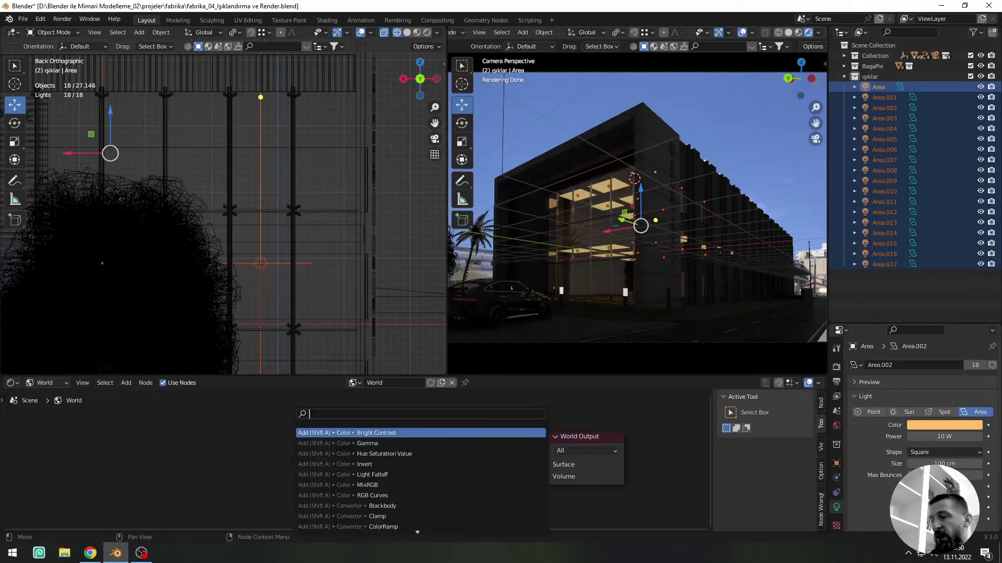
key(Return)
drag(330, 442, 385, 464)
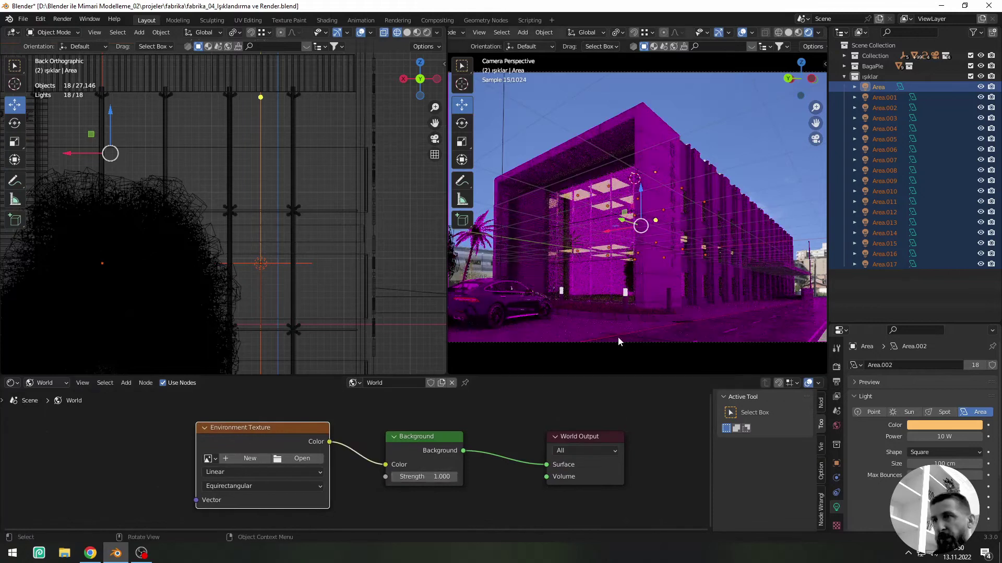
Open the environment texture's image browser and navigate to the texture\hdri folder on drive D.
click(296, 458)
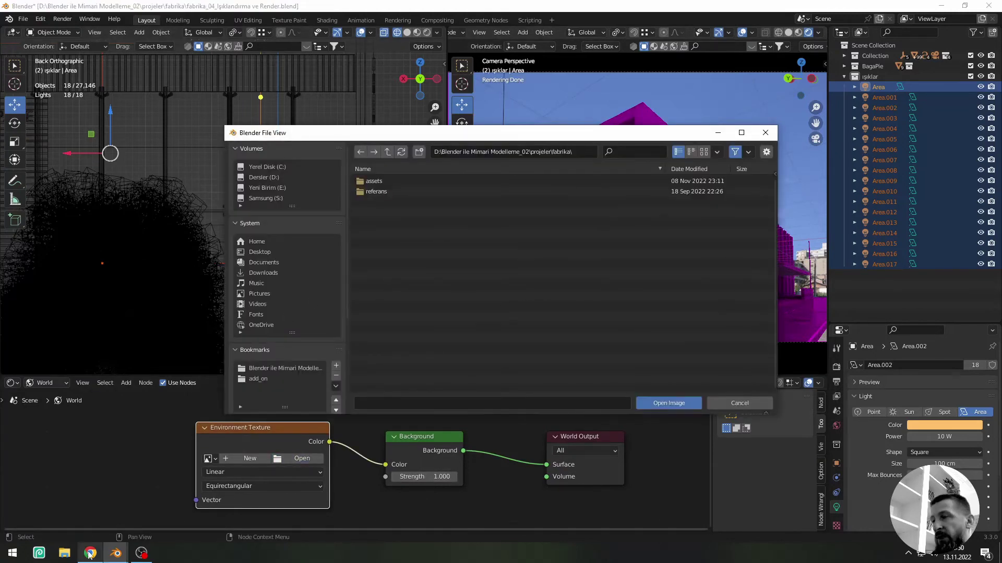
click(268, 178)
double_click(404, 265)
scroll(461, 276, down, 5)
double_click(388, 371)
double_click(366, 239)
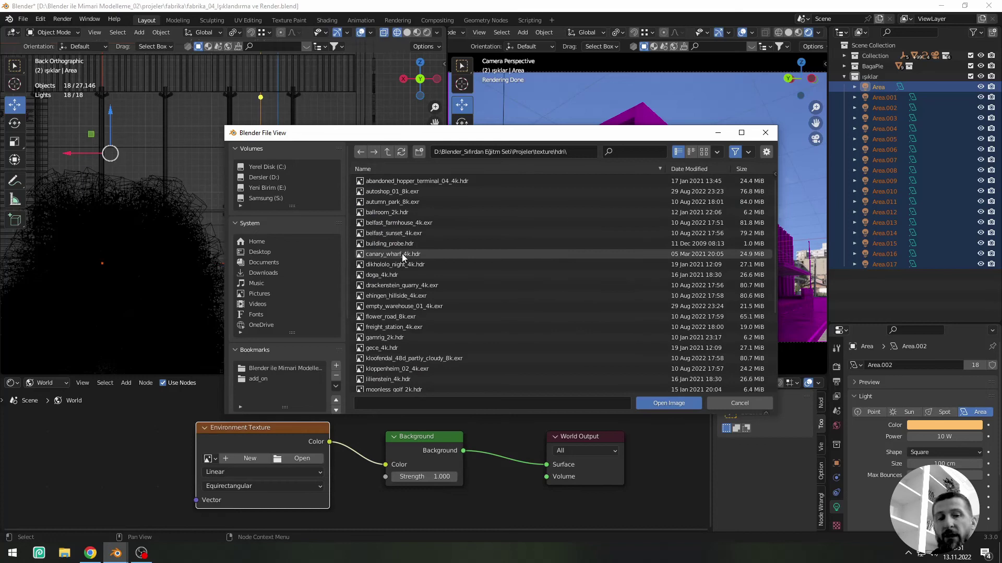
Display the HDRI files as thumbnails and load doga_4k.hdr as the environment image.
click(704, 152)
scroll(542, 308, down, 2)
scroll(557, 292, up, 2)
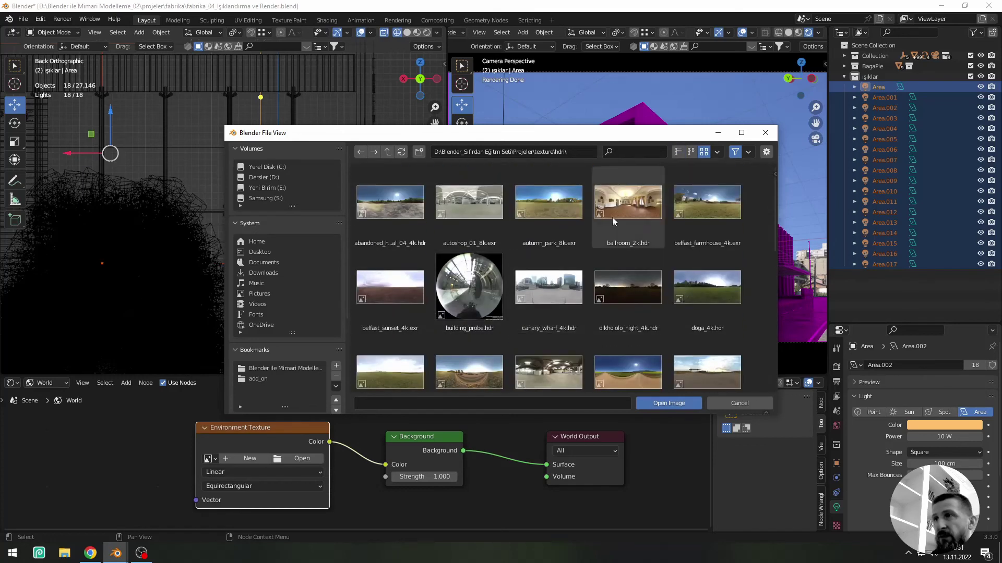
double_click(704, 289)
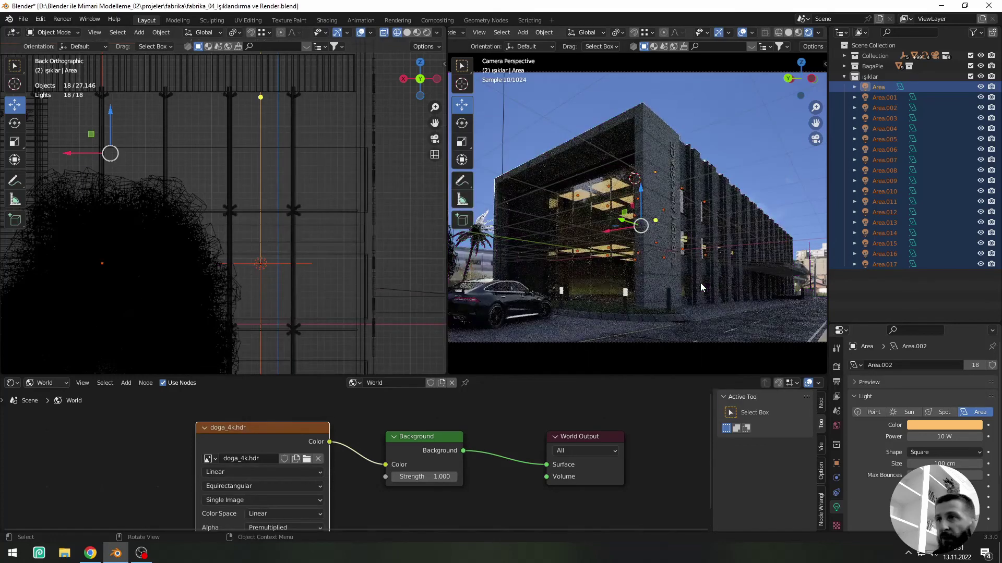
Open the preferences, and set the Z rotation of the environment texture's mapping to 607°.
click(40, 18)
click(57, 180)
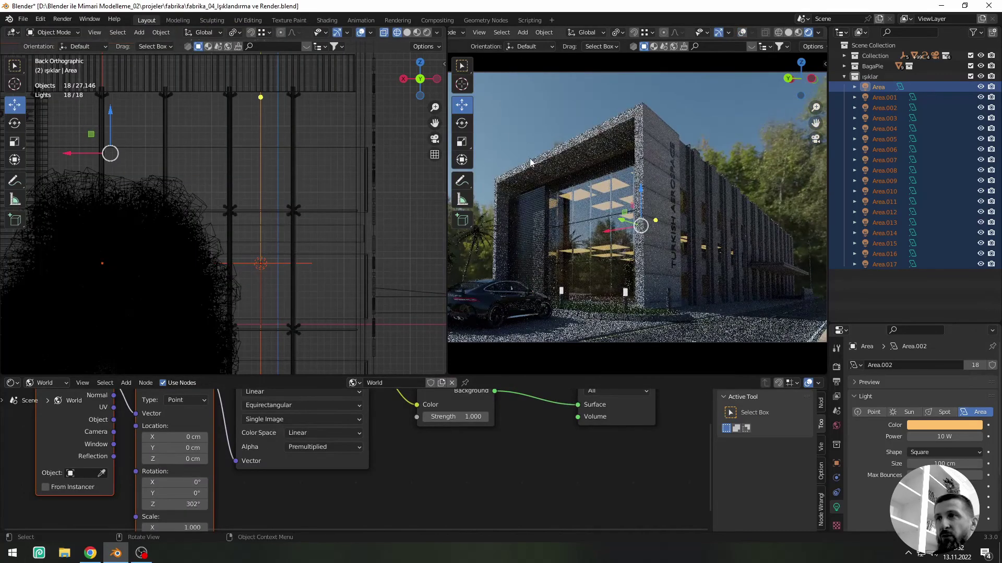
drag(175, 504, 339, 504)
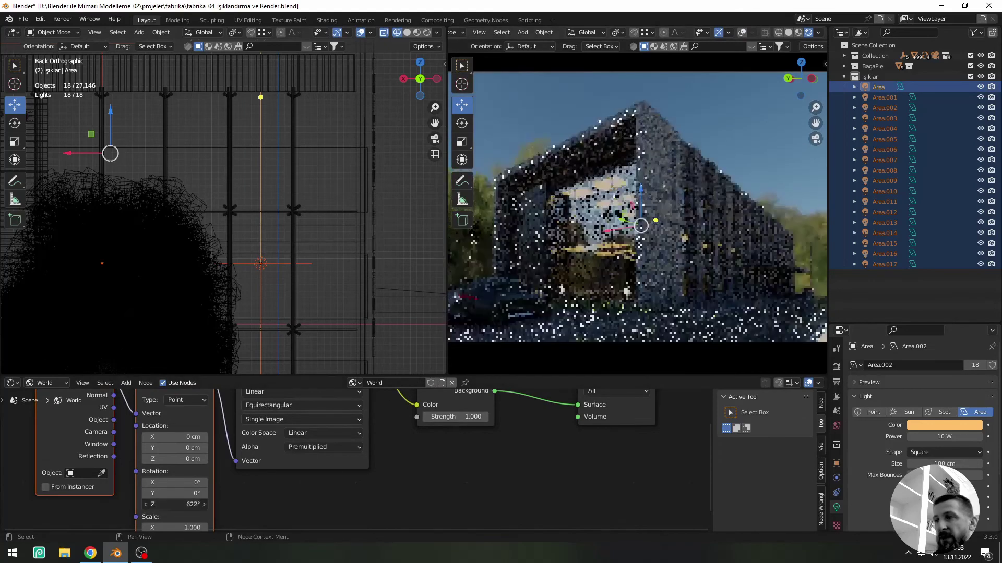
drag(713, 323, 762, 358)
drag(175, 504, 147, 504)
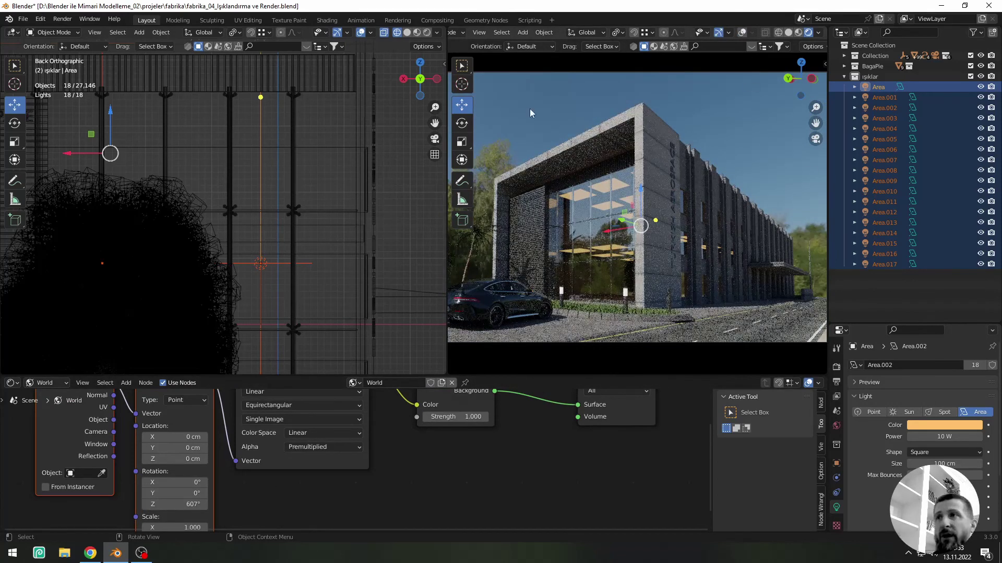
Toggle the overlays in the rendered camera view, deselect the lights and set the working viewport to solid shading.
click(742, 33)
middle_drag(355, 261, 209, 248)
drag(190, 162, 95, 293)
drag(204, 301, 95, 172)
click(407, 33)
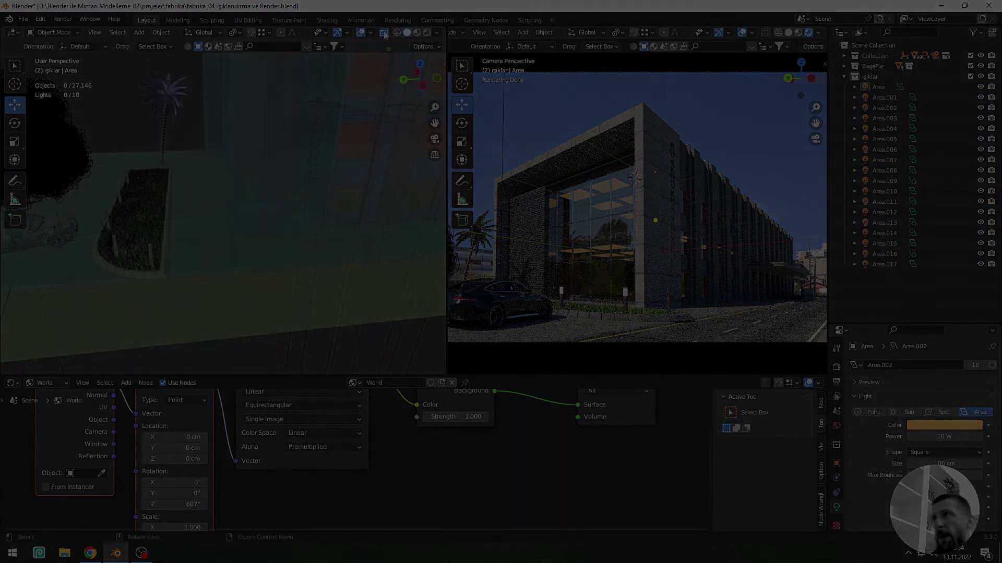